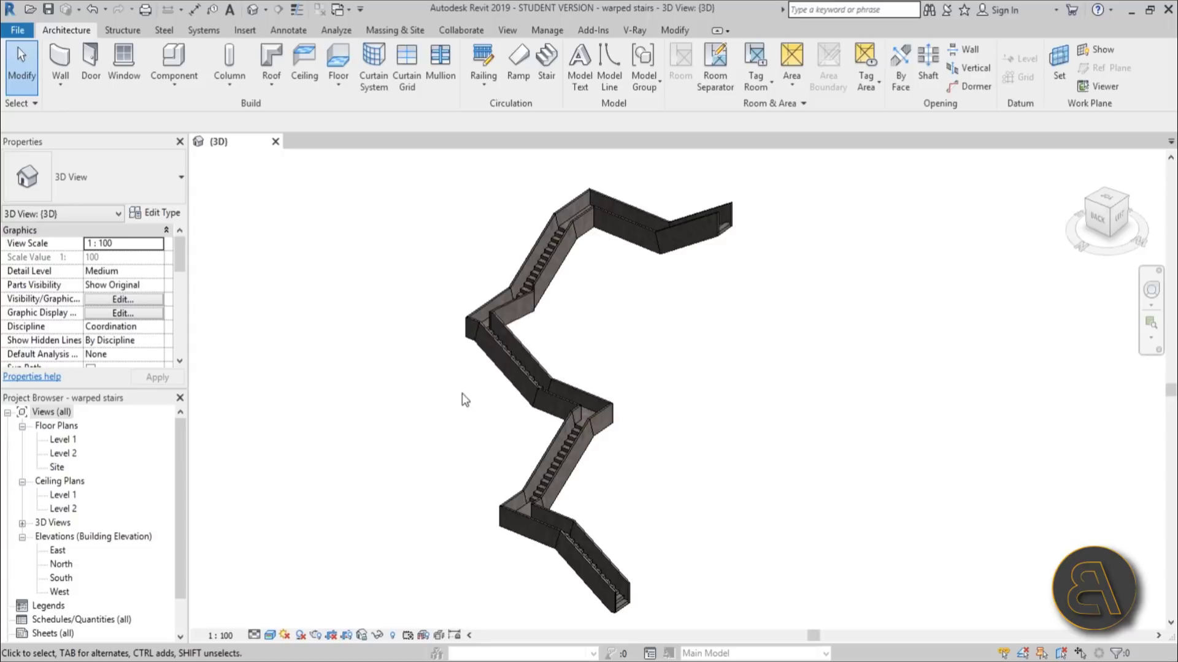
Examine the existing multi-flight monolithic stair in 3D, including its runs, landings and solid side railings.
shift+middle_drag(462, 392, 403, 417)
middle_drag(665, 439, 663, 426)
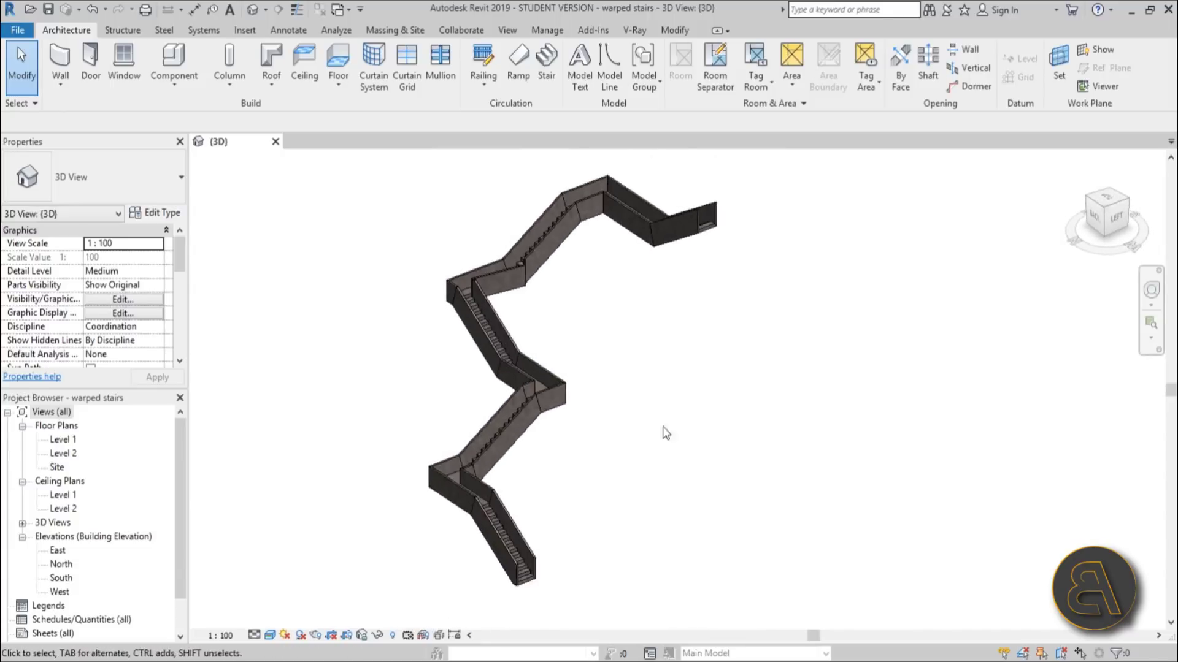
scroll(540, 258, up, 3)
scroll(685, 307, down, 3)
middle_drag(679, 362, 677, 339)
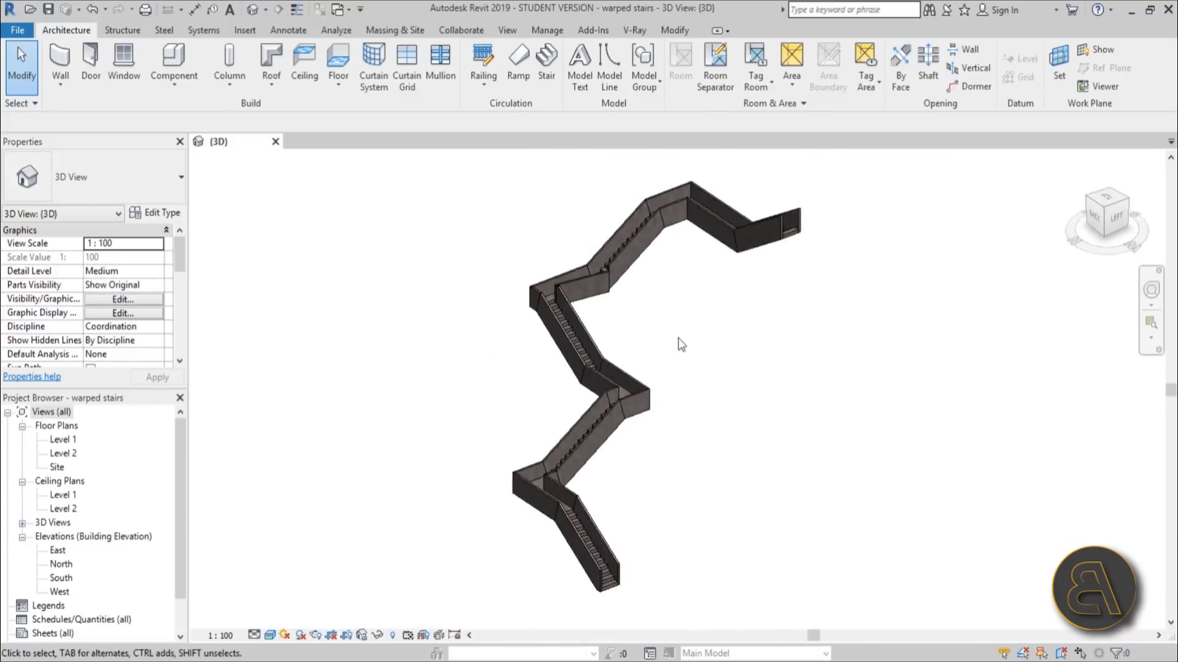
scroll(651, 397, up, 1)
scroll(517, 446, up, 5)
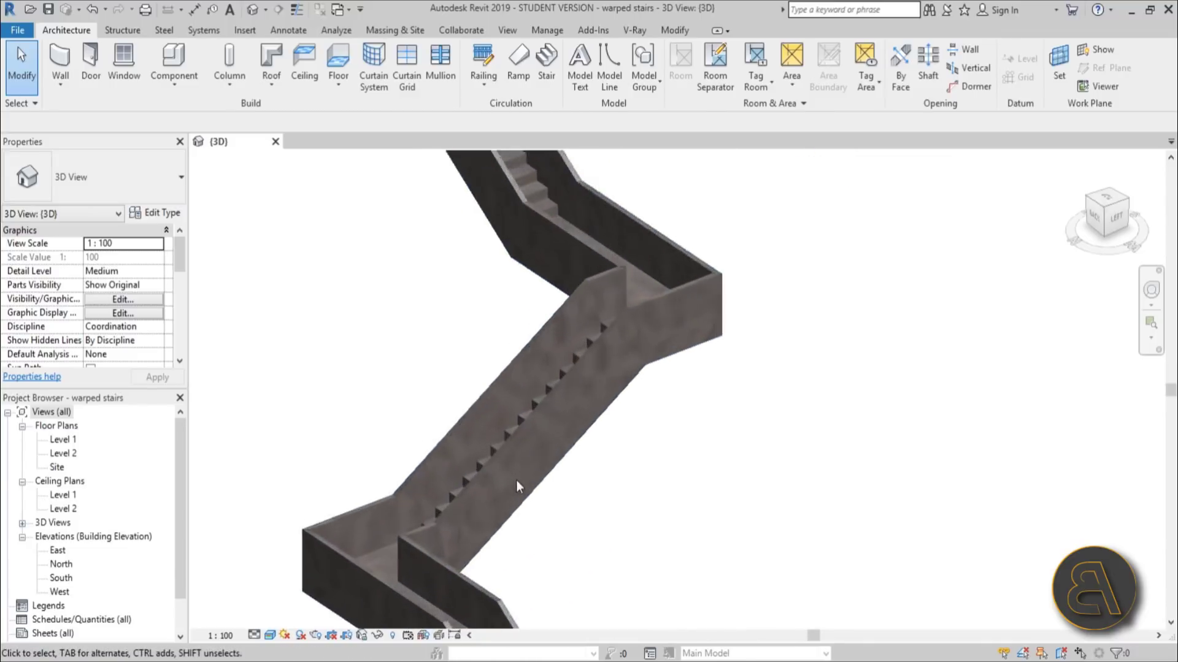
click(493, 447)
click(754, 389)
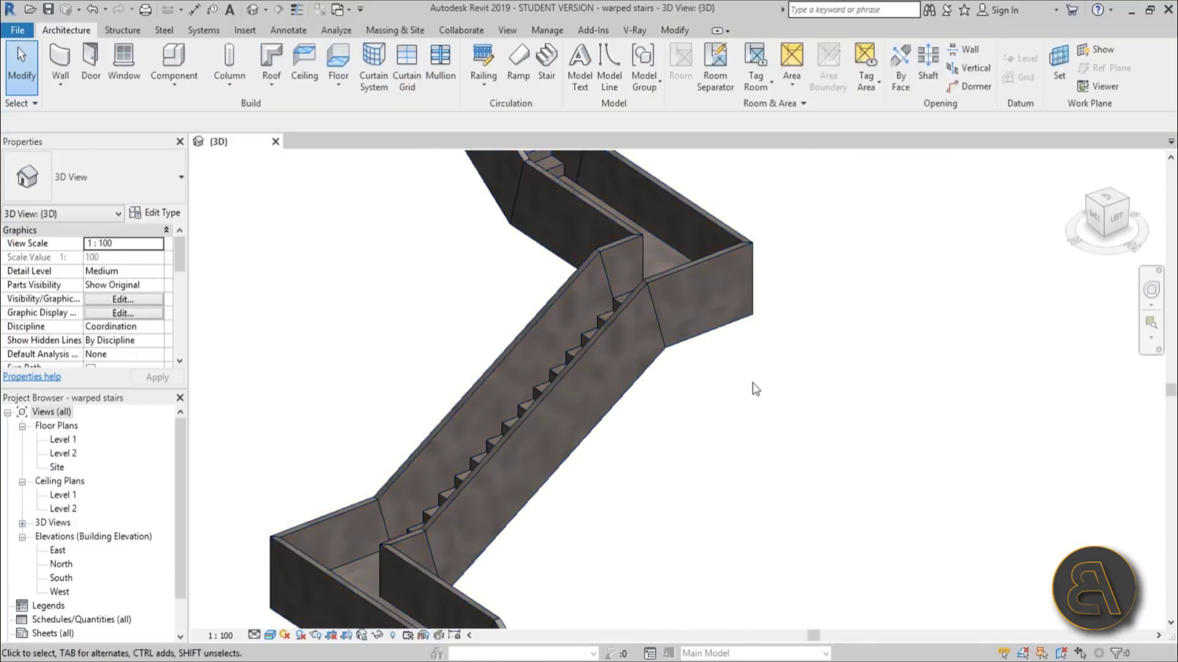
scroll(631, 369, down, 3)
middle_drag(728, 411, 675, 410)
scroll(656, 363, down, 2)
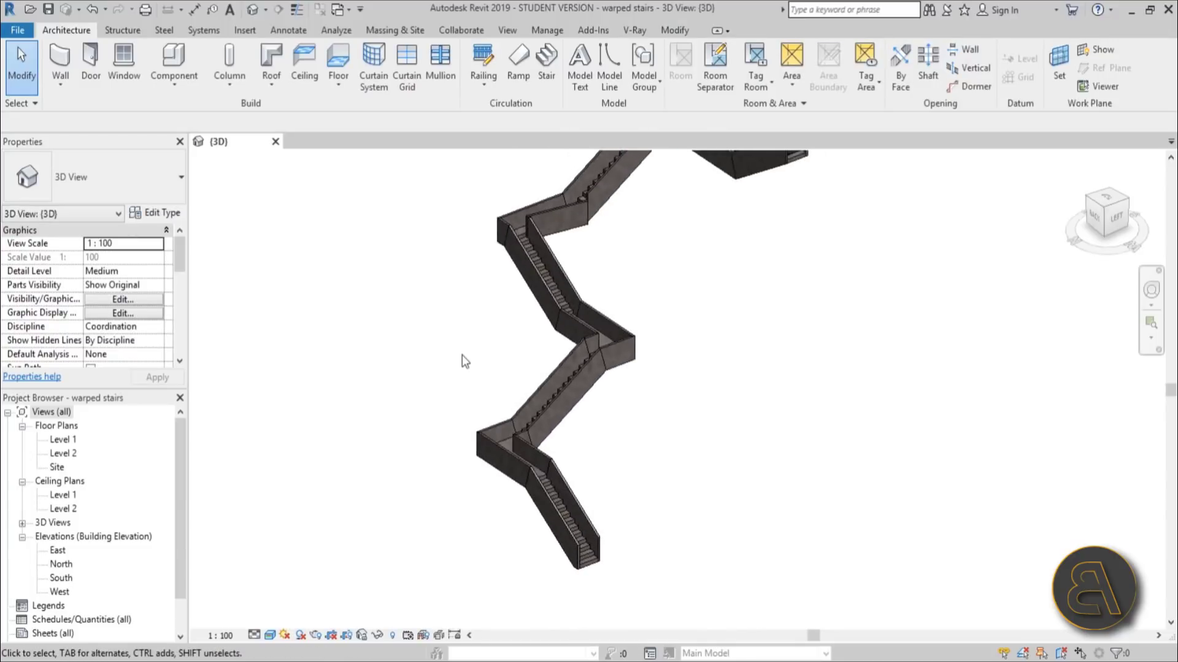
scroll(577, 438, up, 3)
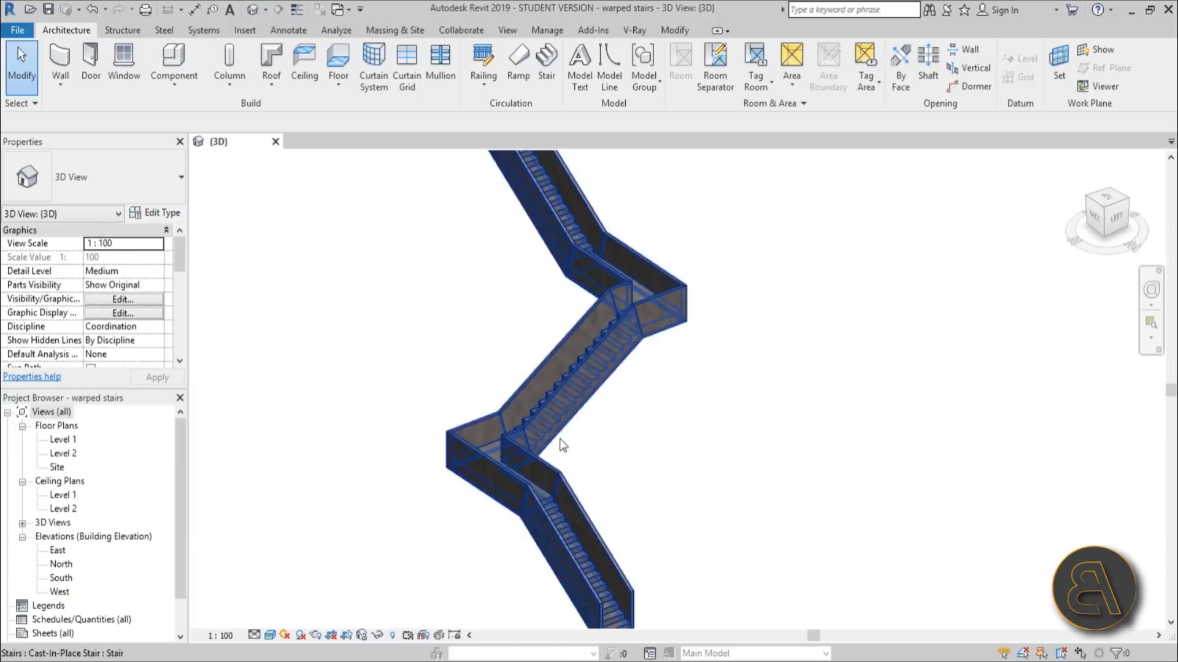
scroll(543, 539, up, 2)
scroll(648, 449, down, 3)
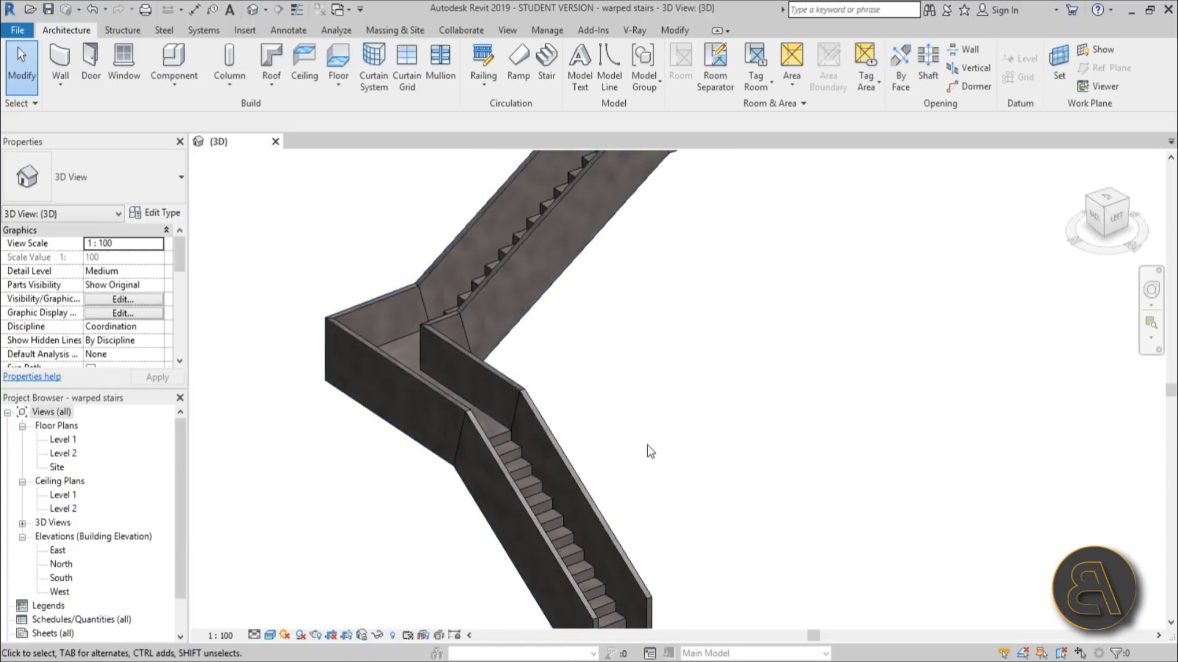
scroll(607, 483, up, 3)
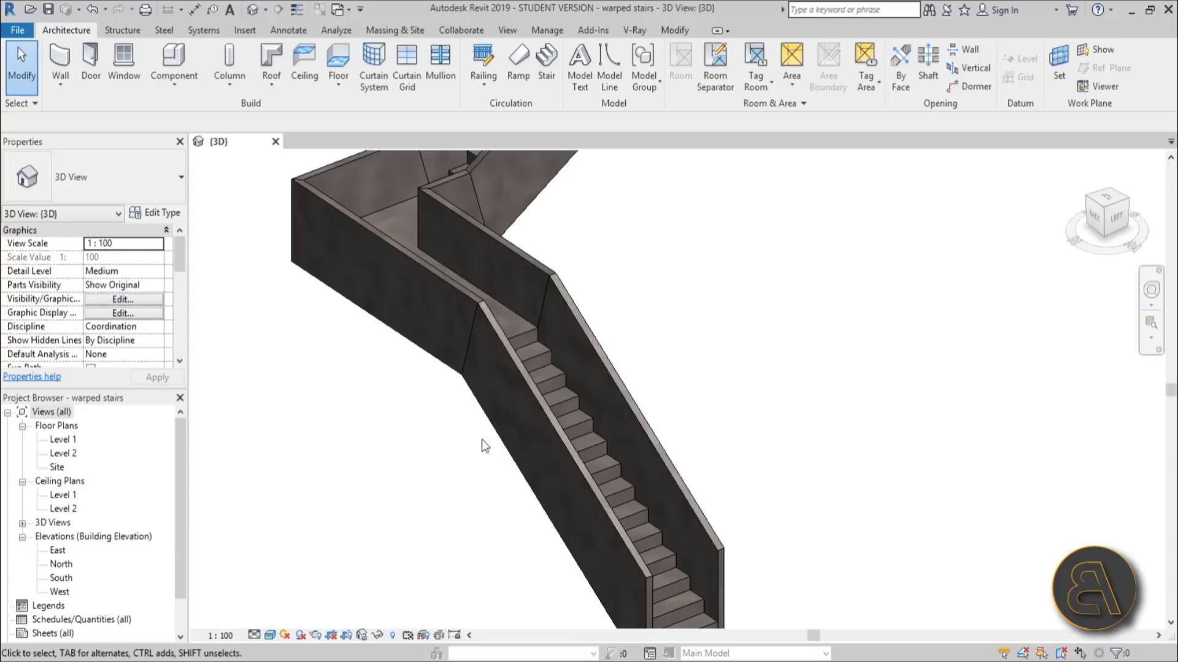
scroll(693, 423, down, 3)
scroll(693, 423, down, 3)
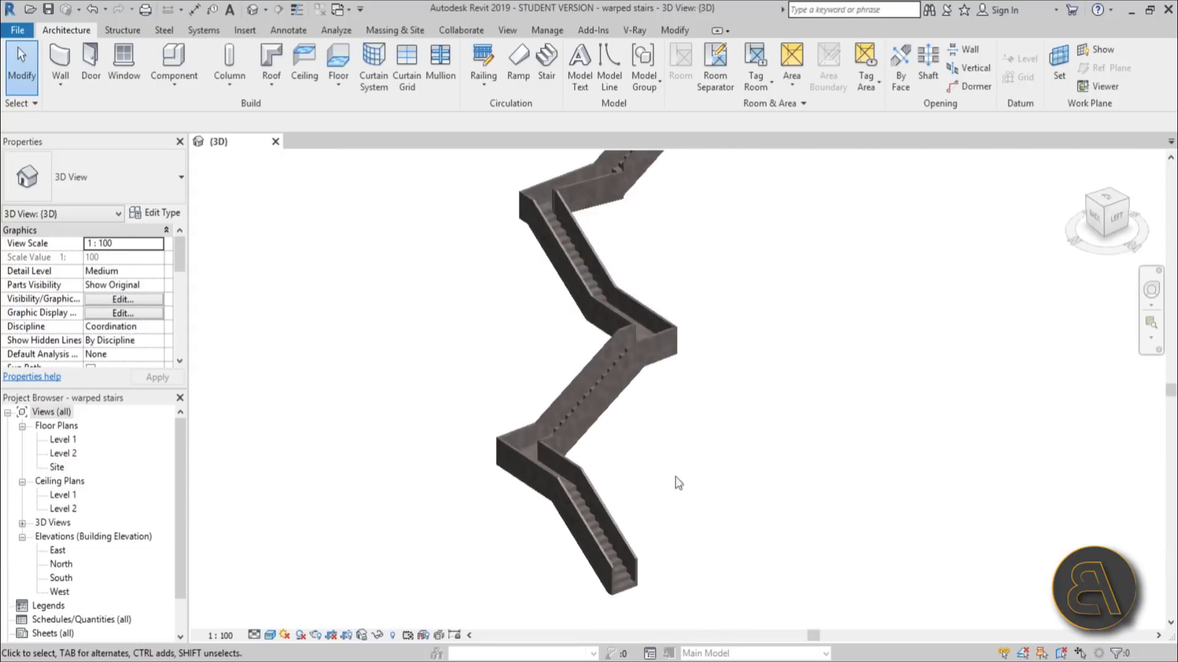
Delete the existing multi-flight stair from the 3D model.
click(647, 376)
middle_drag(740, 444, 685, 460)
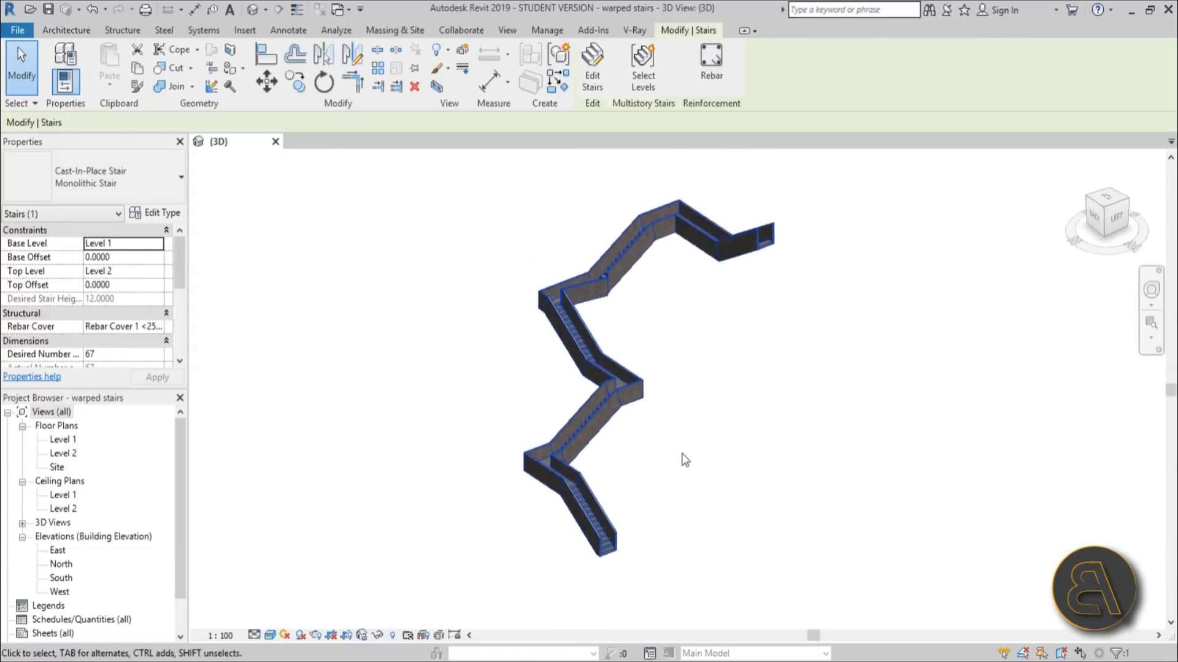
key(Delete)
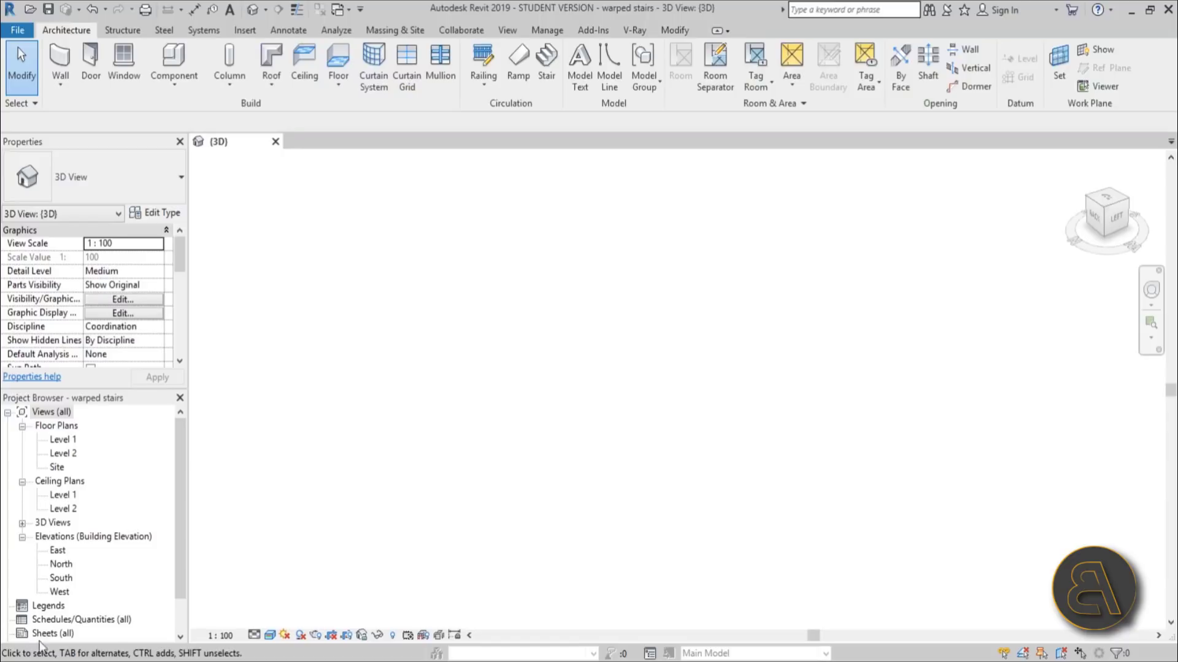
Set the Level 2 elevation to 4 in the South elevation view.
double_click(62, 578)
scroll(522, 368, down, 2)
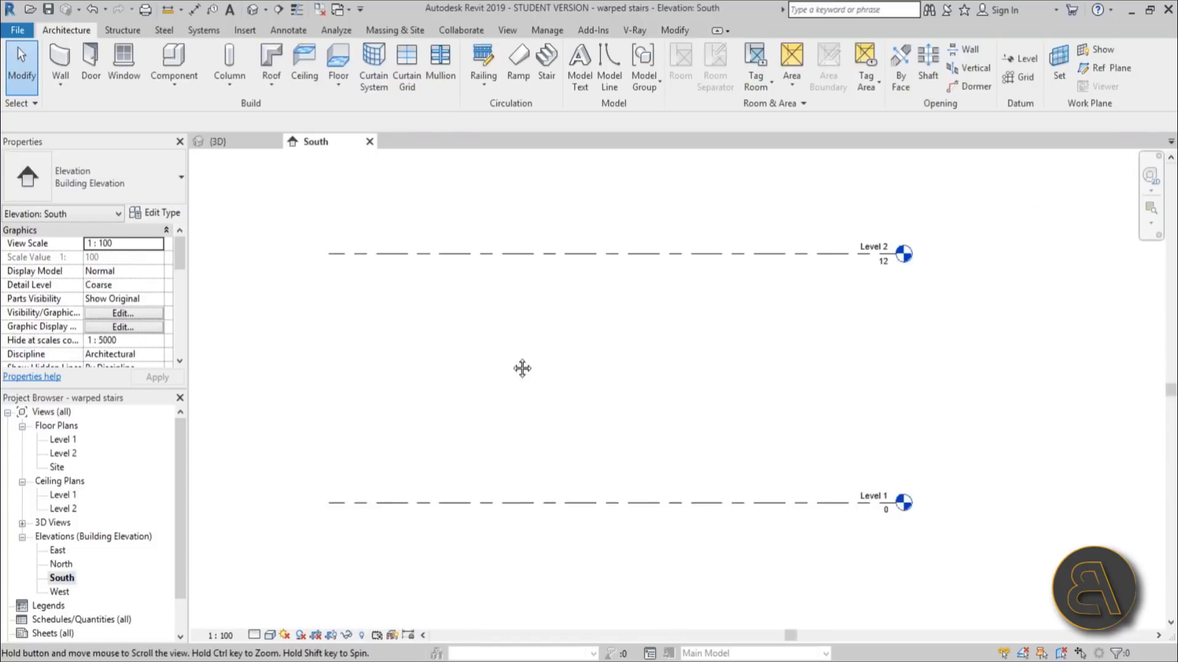
middle_drag(522, 368, 494, 348)
double_click(856, 243)
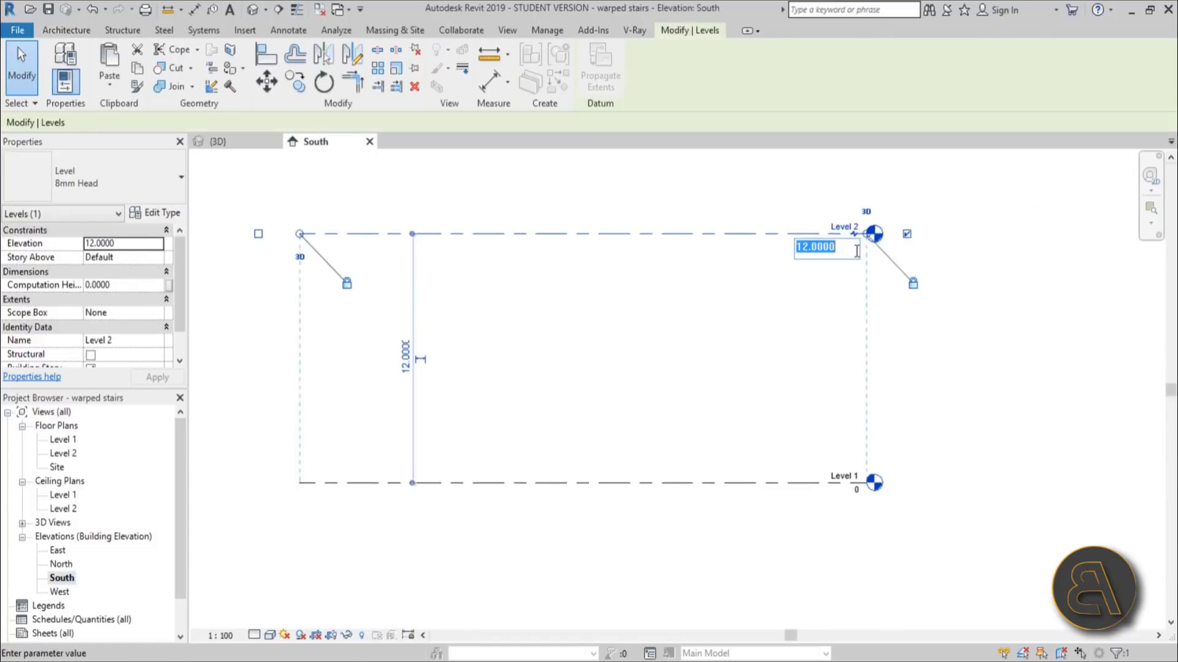
text(4)
key(Return)
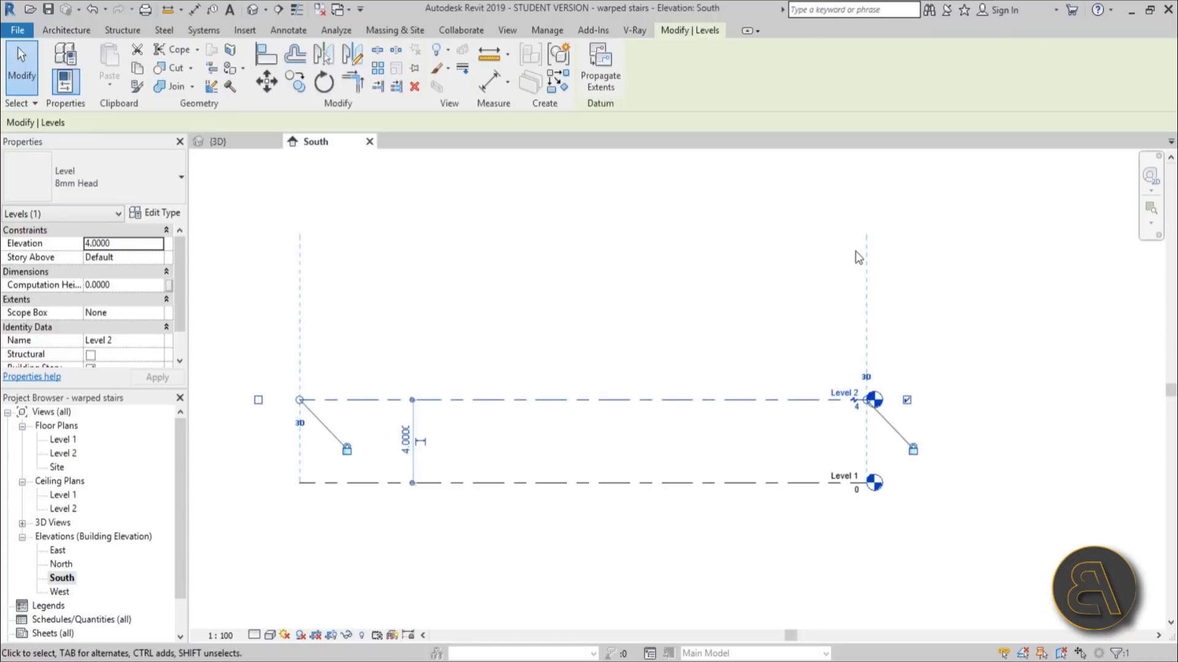
key(Escape)
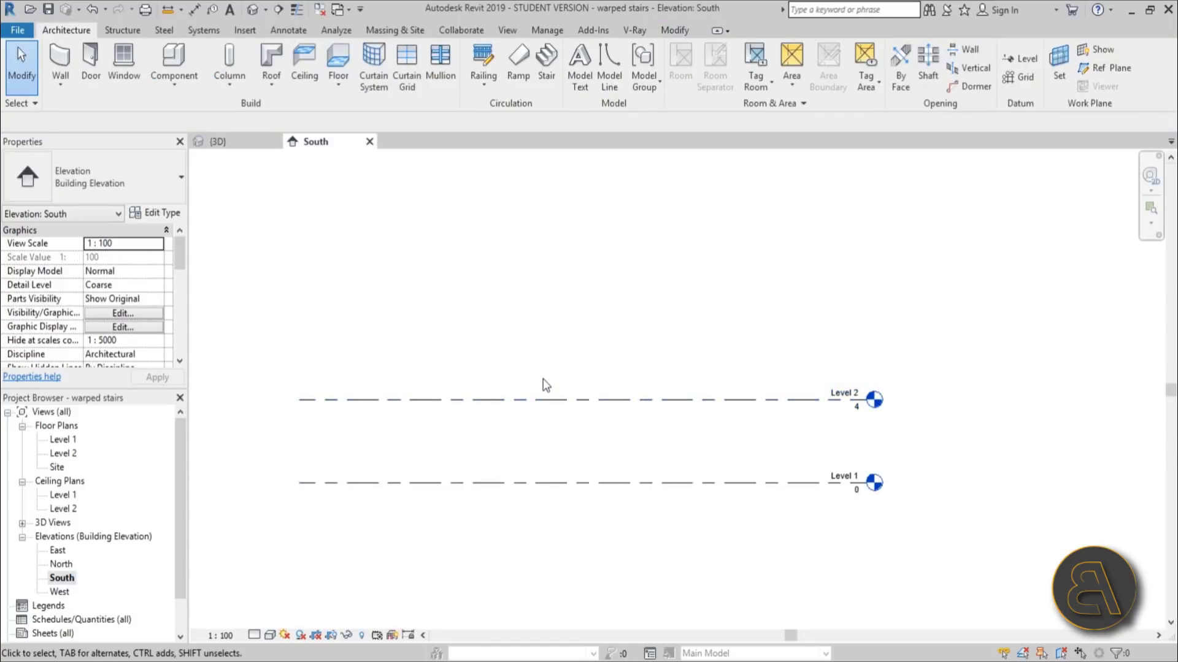
middle_drag(626, 437, 630, 425)
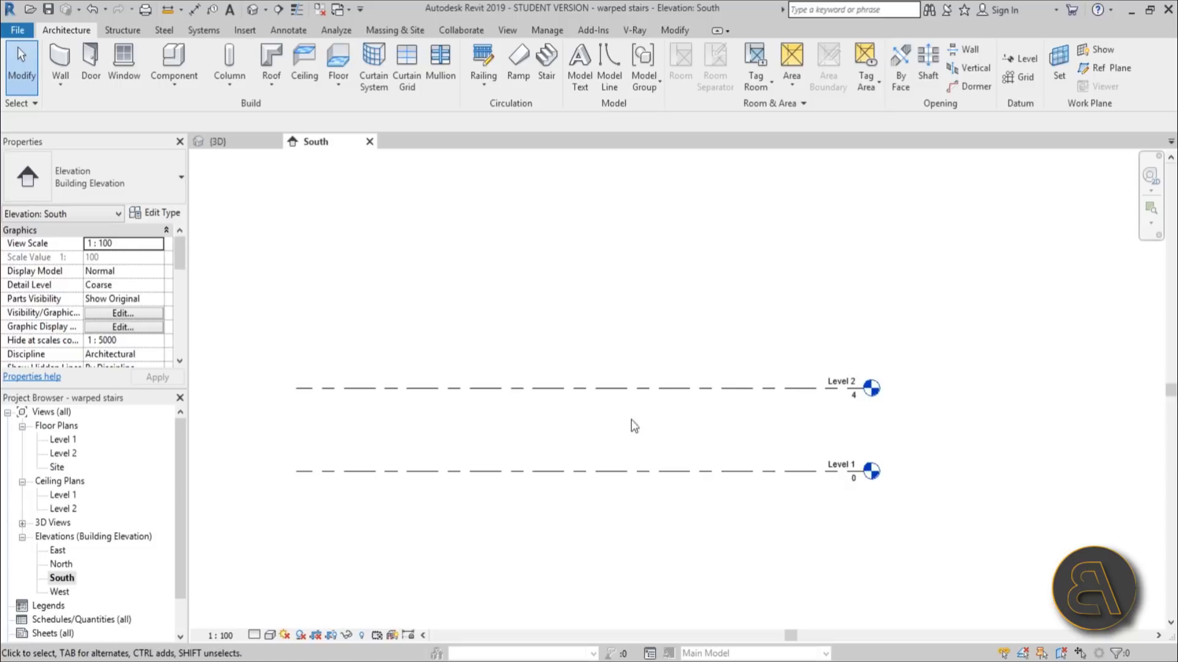
middle_drag(433, 450, 431, 432)
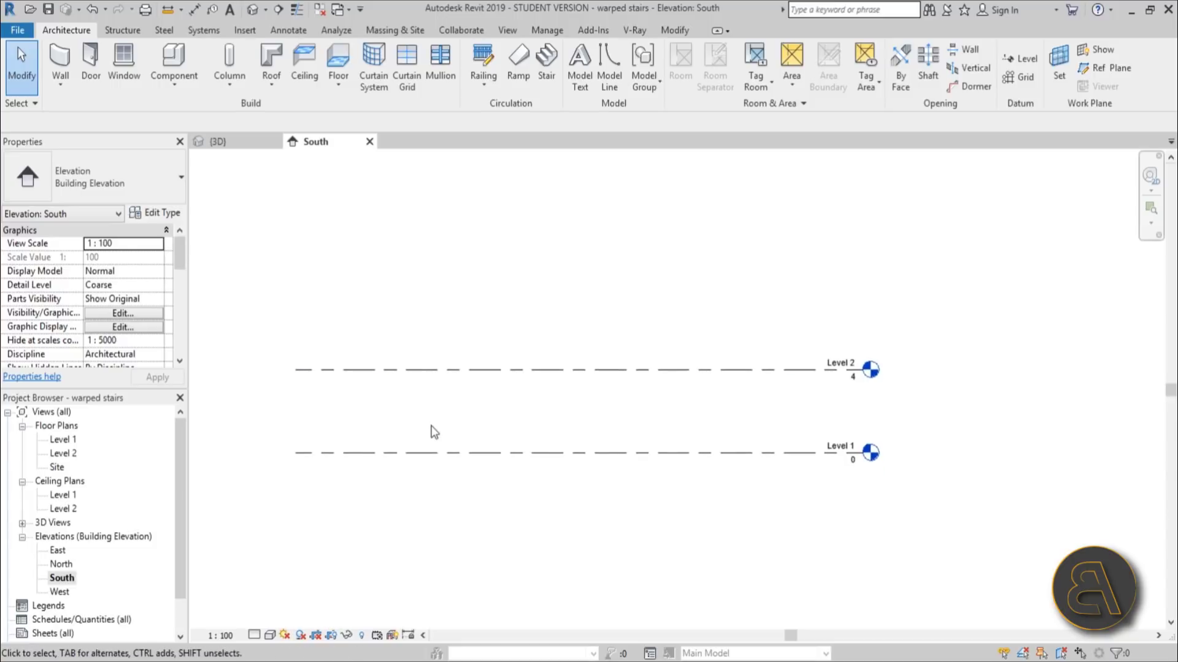
middle_drag(505, 391, 505, 386)
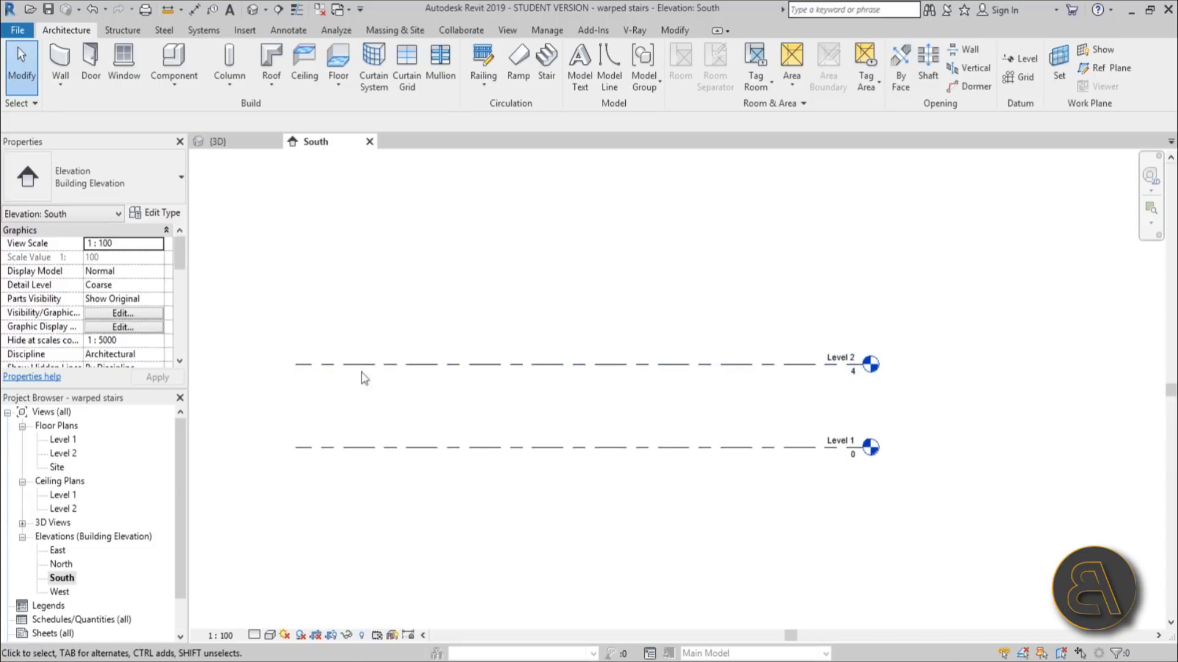
Start a new stair in the Level 1 floor plan and create its run as a custom sketch.
double_click(62, 439)
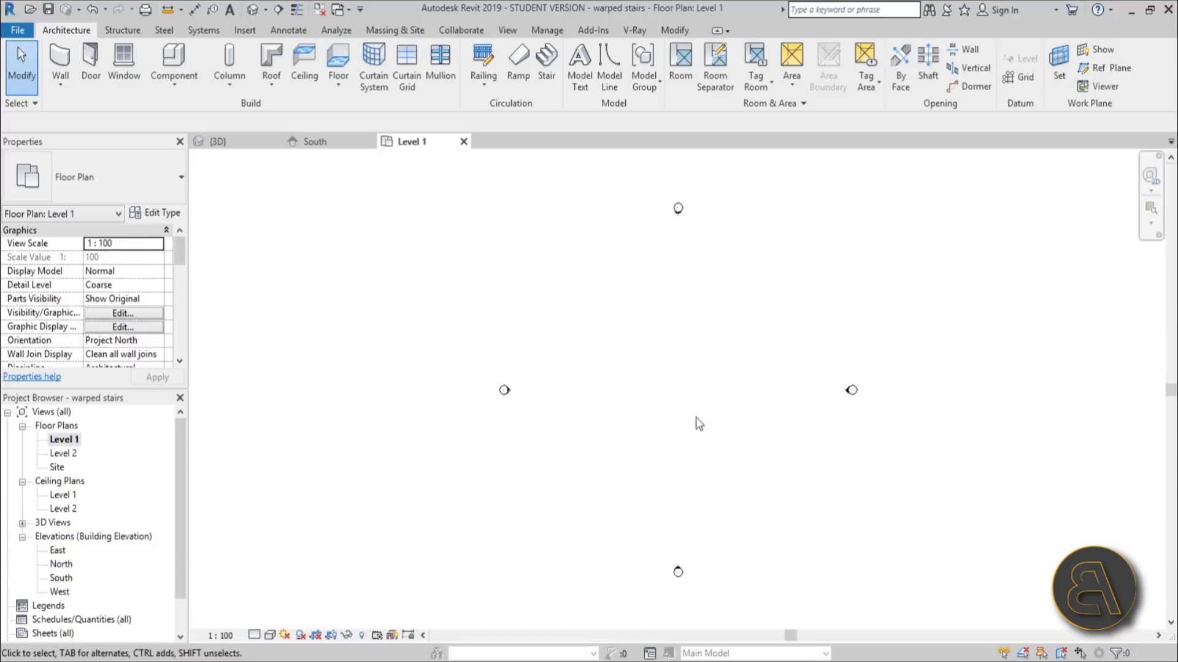
click(546, 67)
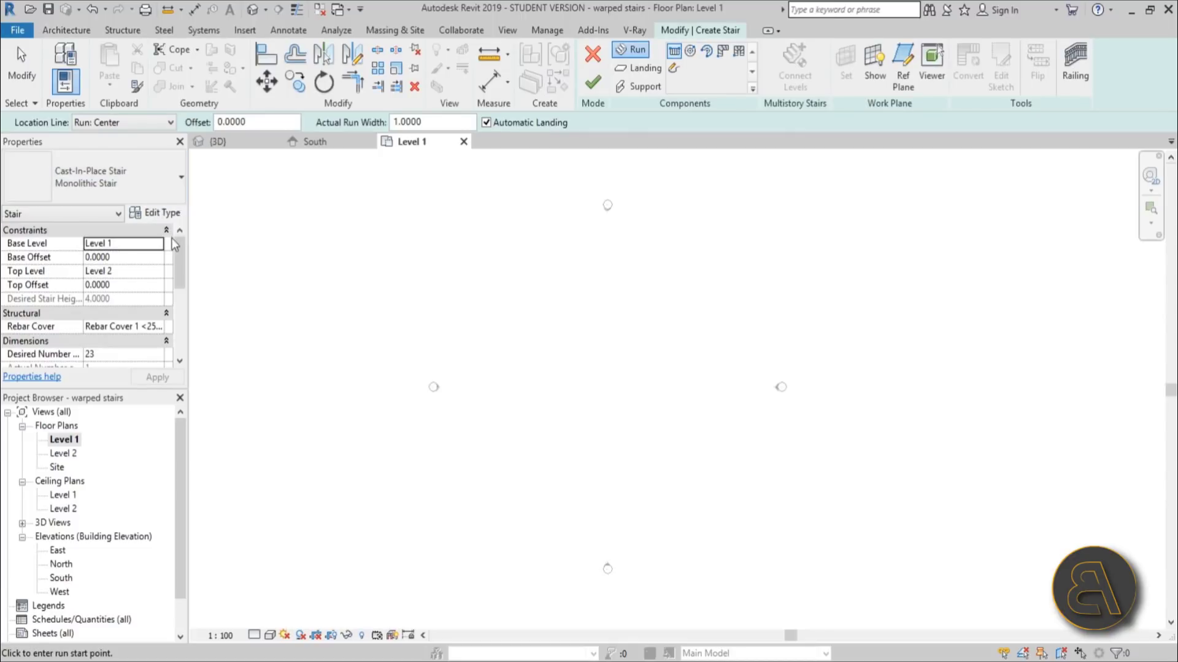
drag(180, 260, 184, 282)
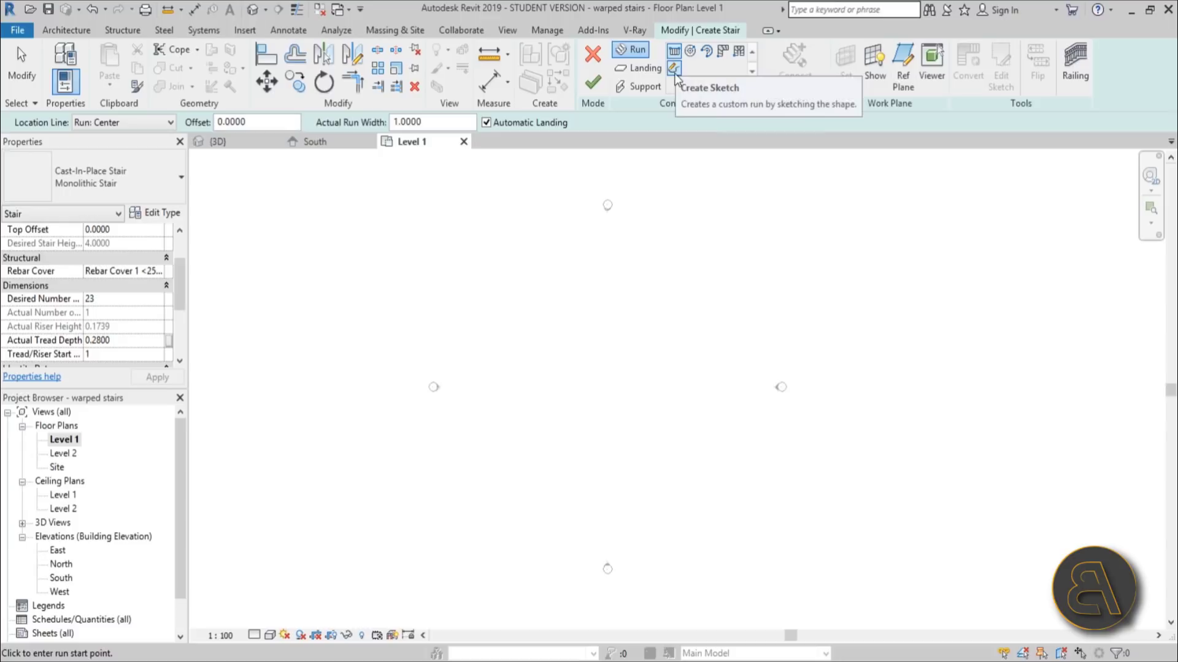
click(673, 68)
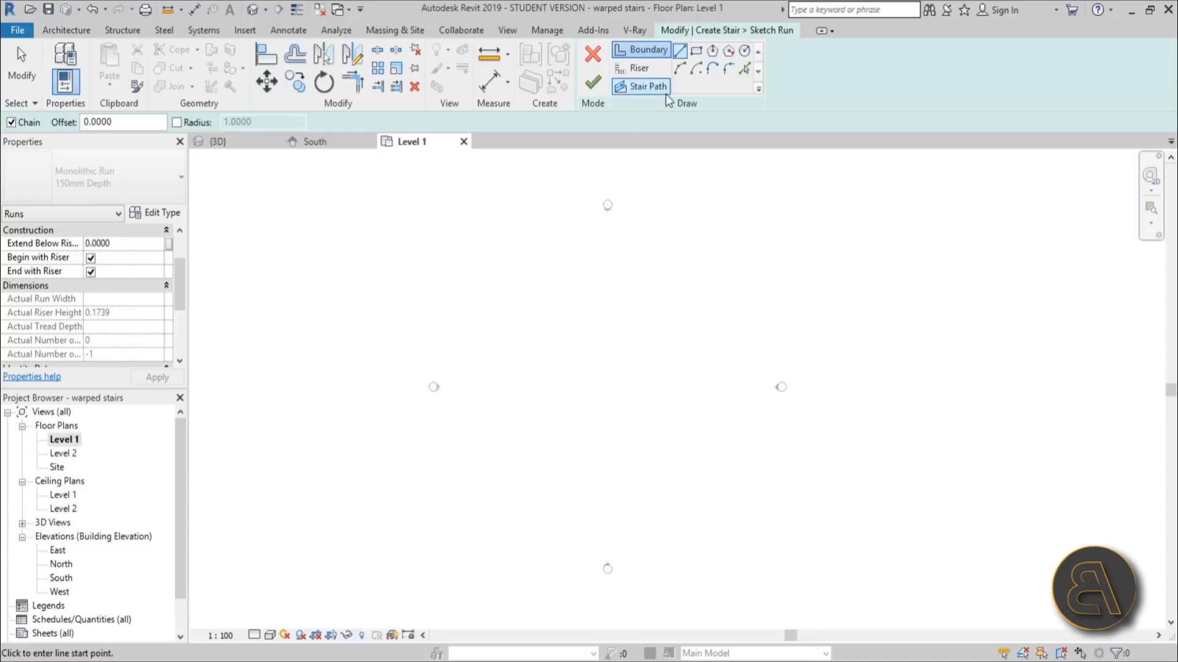
Sketch the first inner boundary of the run as a three-point arc of about 3.35 radius and 131°, bulging downward.
click(680, 68)
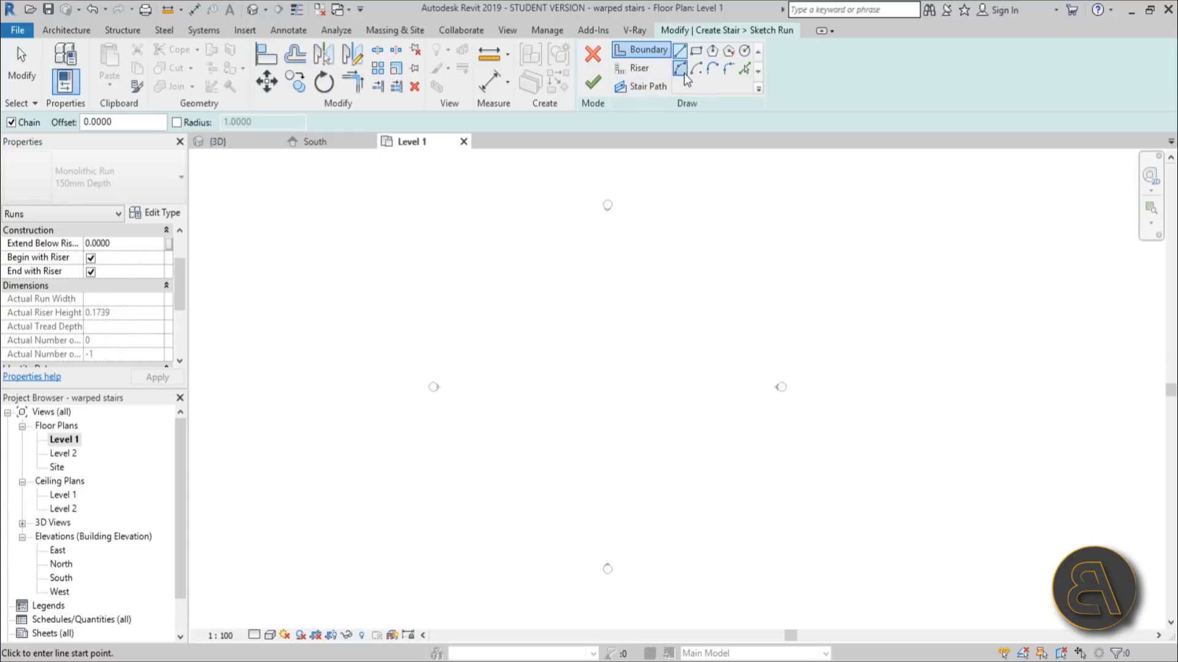
scroll(581, 378, up, 3)
middle_drag(581, 379, 577, 367)
scroll(479, 344, up, 2)
click(478, 331)
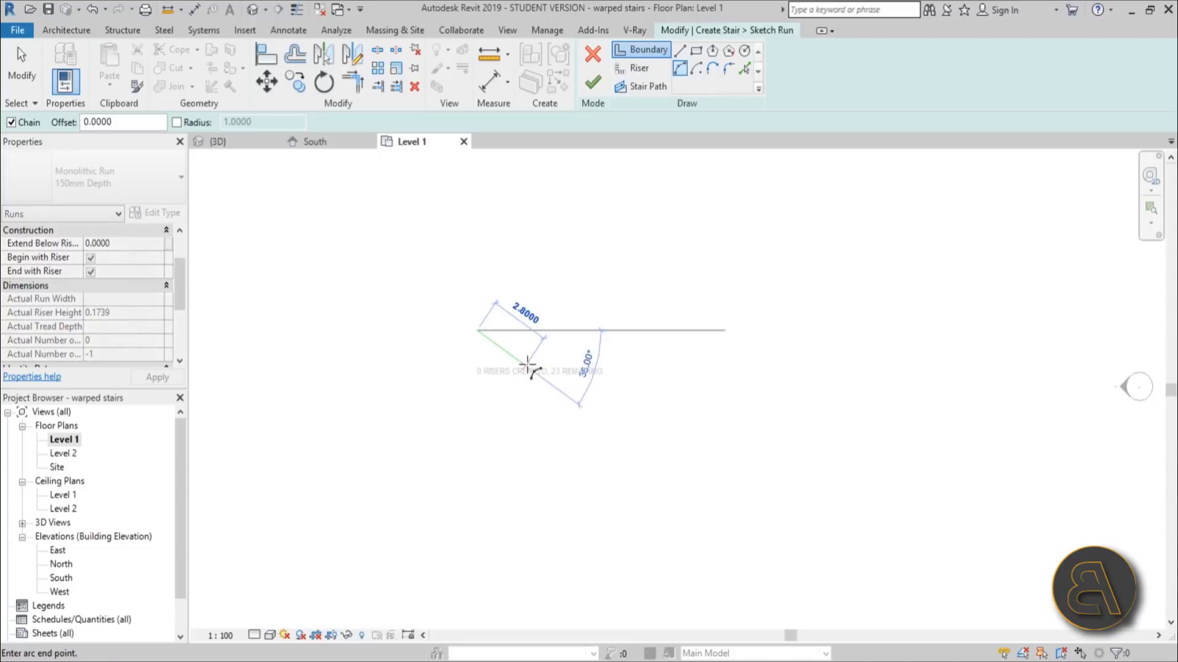
click(590, 397)
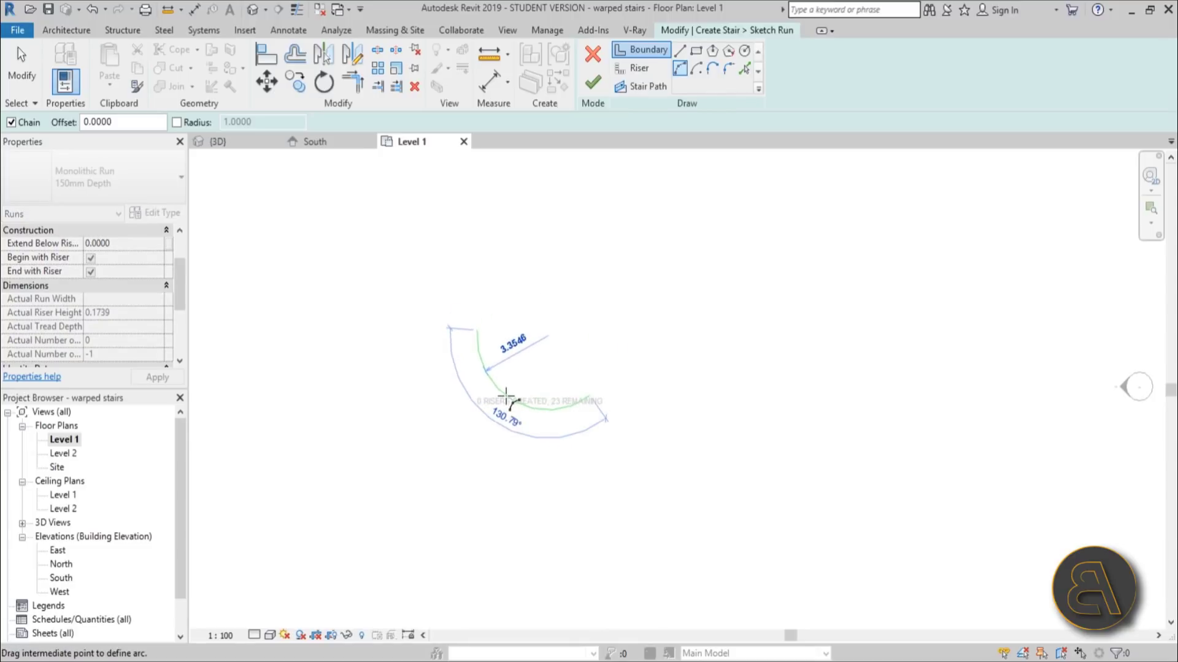
click(507, 398)
key(Escape)
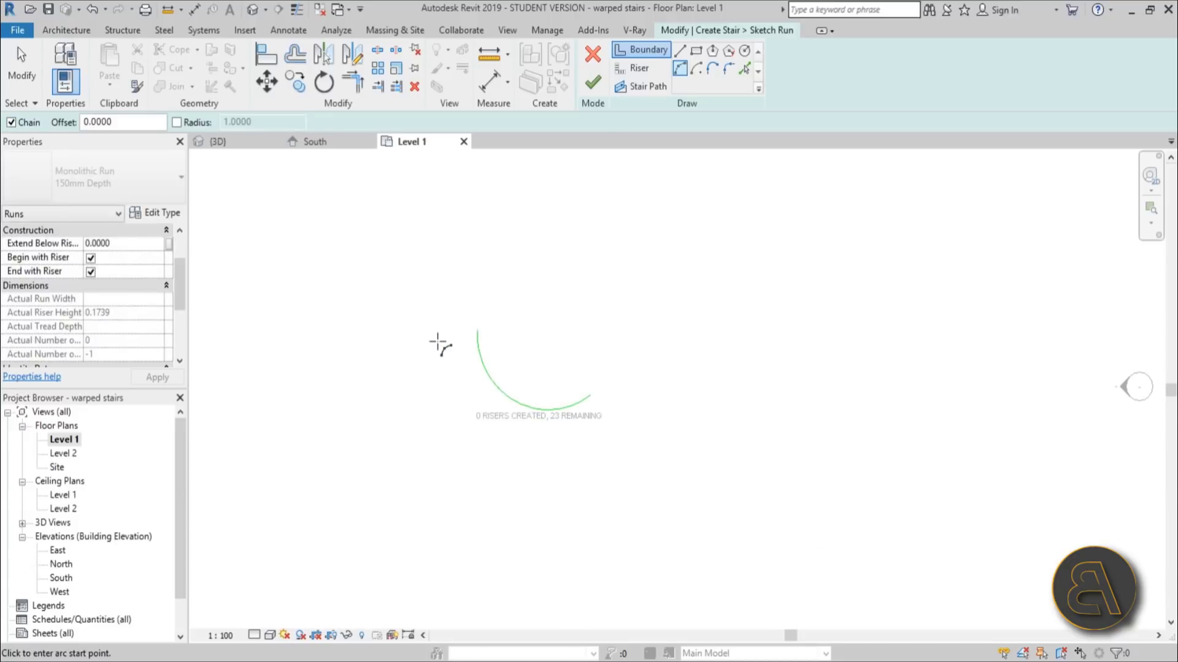
Sketch the outer boundary as an S-curve of two chained arcs, the first wrapping below the inner arc and the second bulging upward.
click(433, 340)
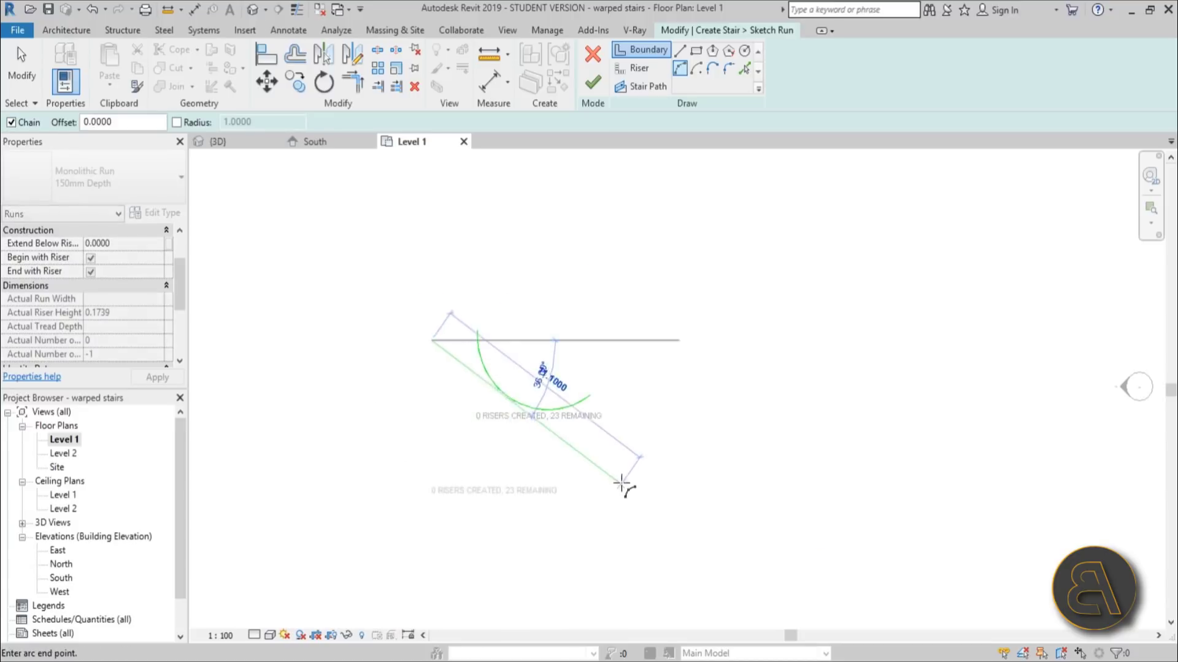
click(604, 428)
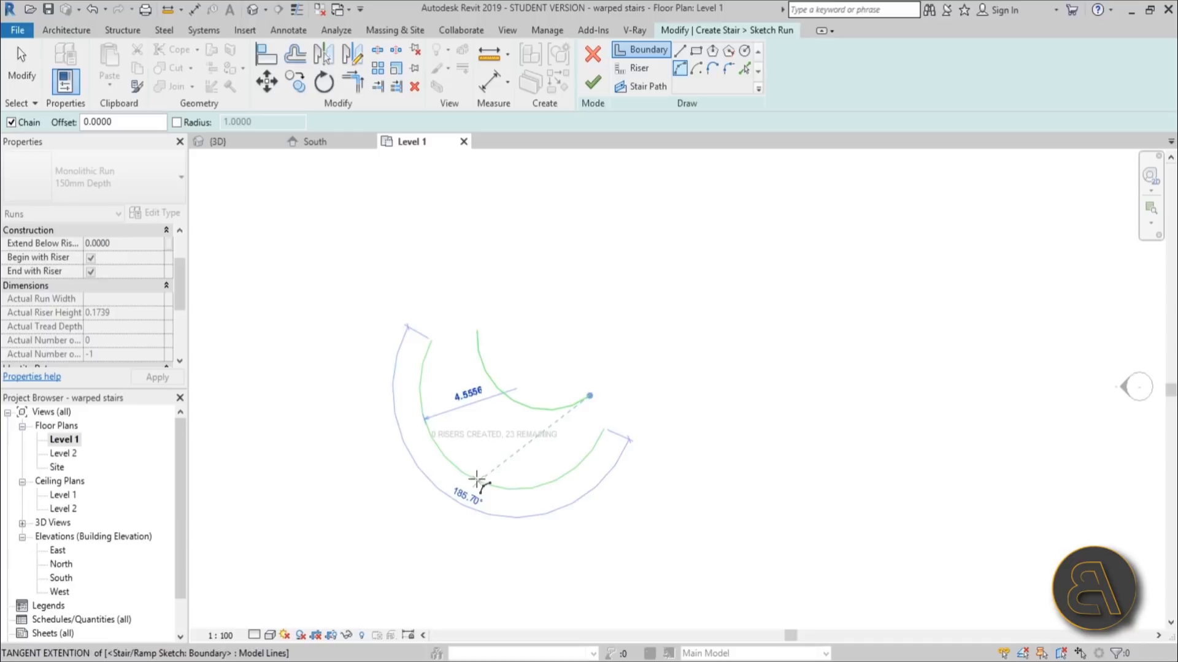
click(479, 474)
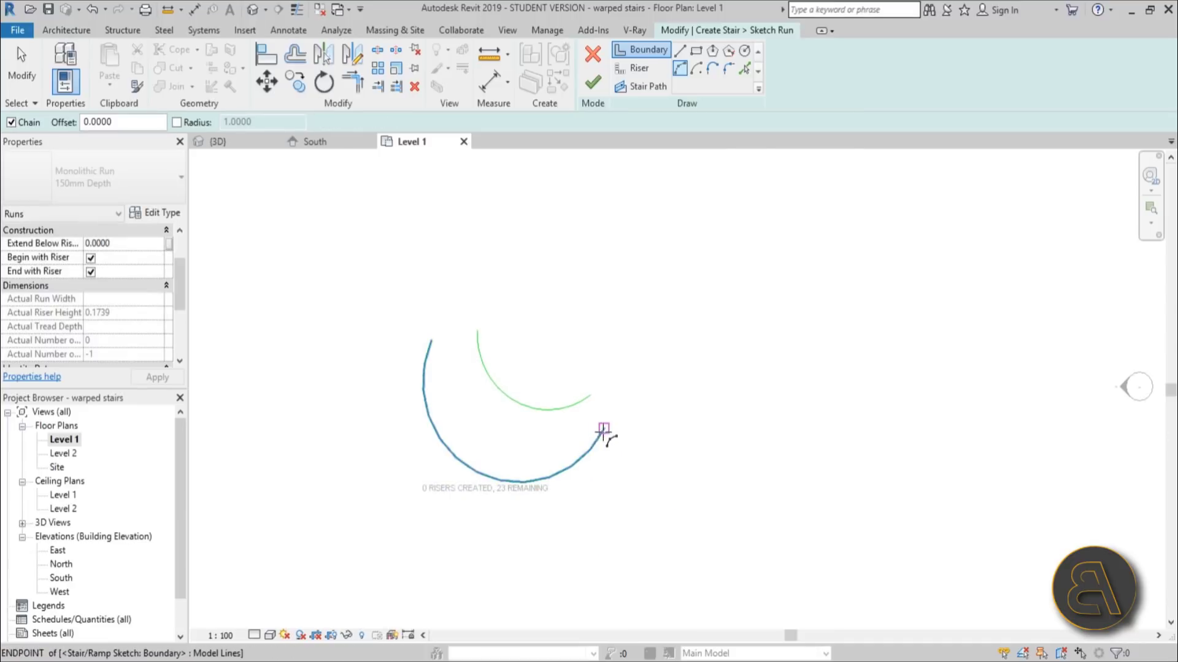
click(854, 441)
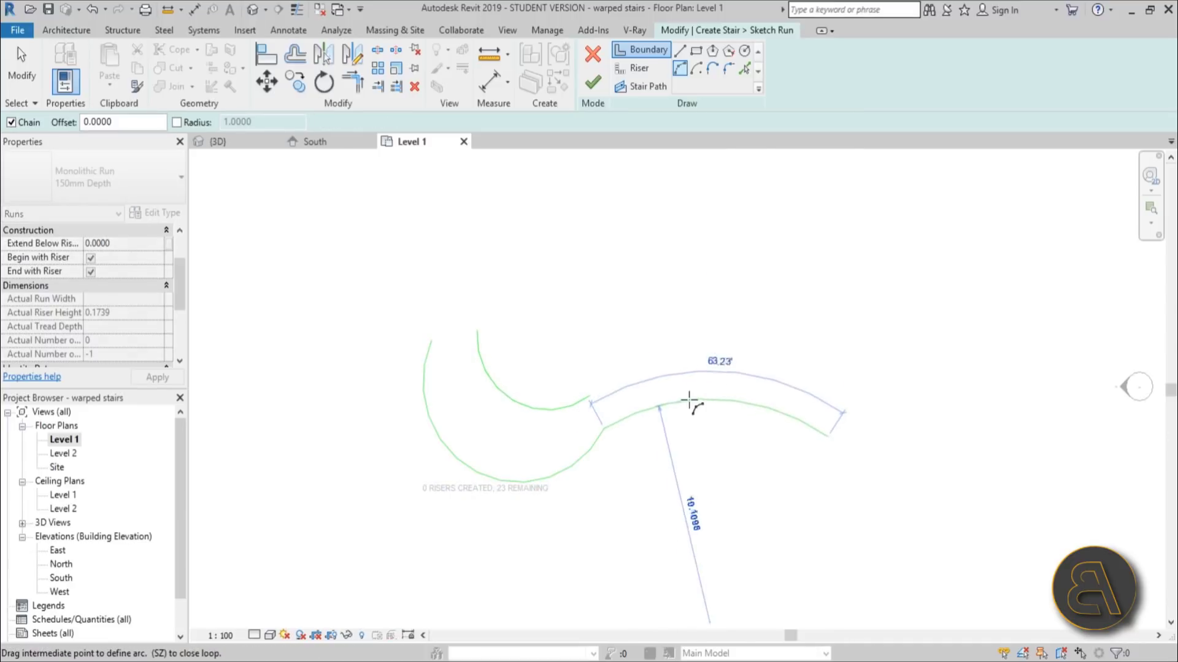
click(706, 362)
key(Escape)
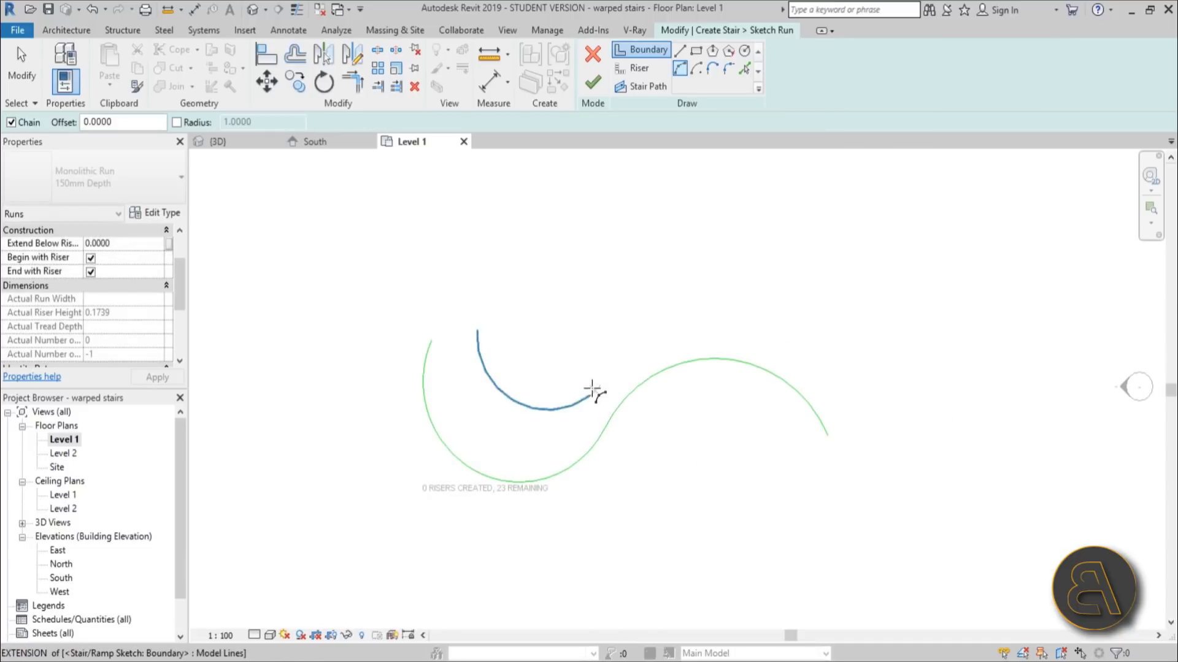
Extend the inner boundary from its lower arc's end with a tangent arc of about 18.5 radius and 61°, passing above the outer boundary.
click(589, 396)
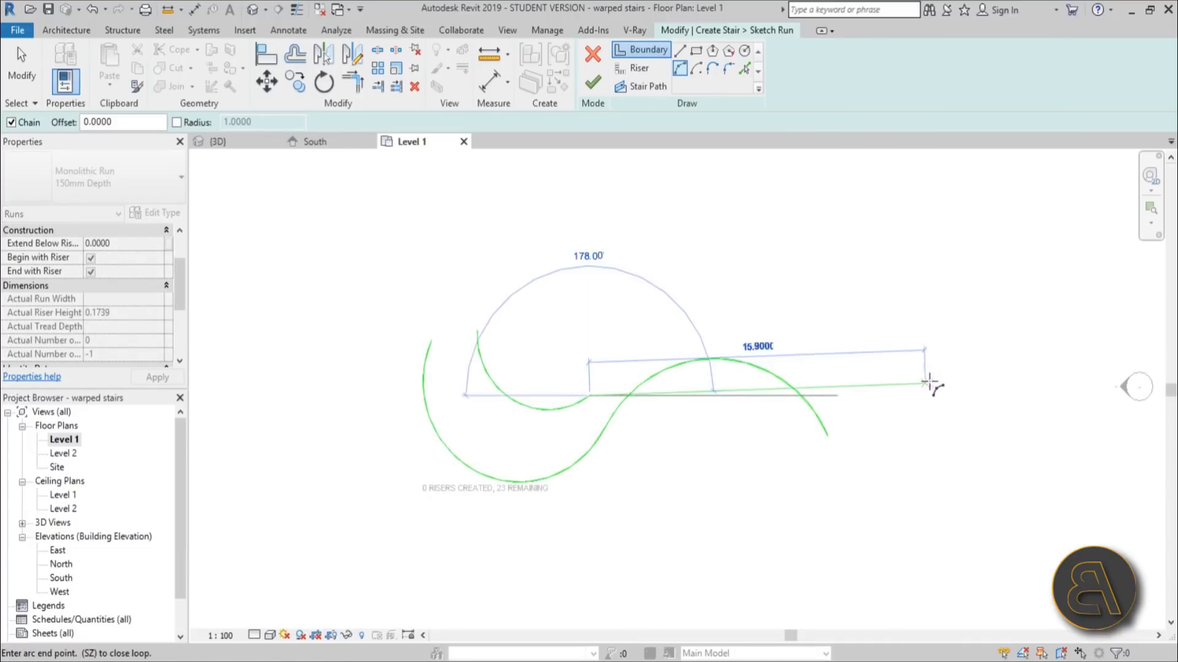
click(982, 354)
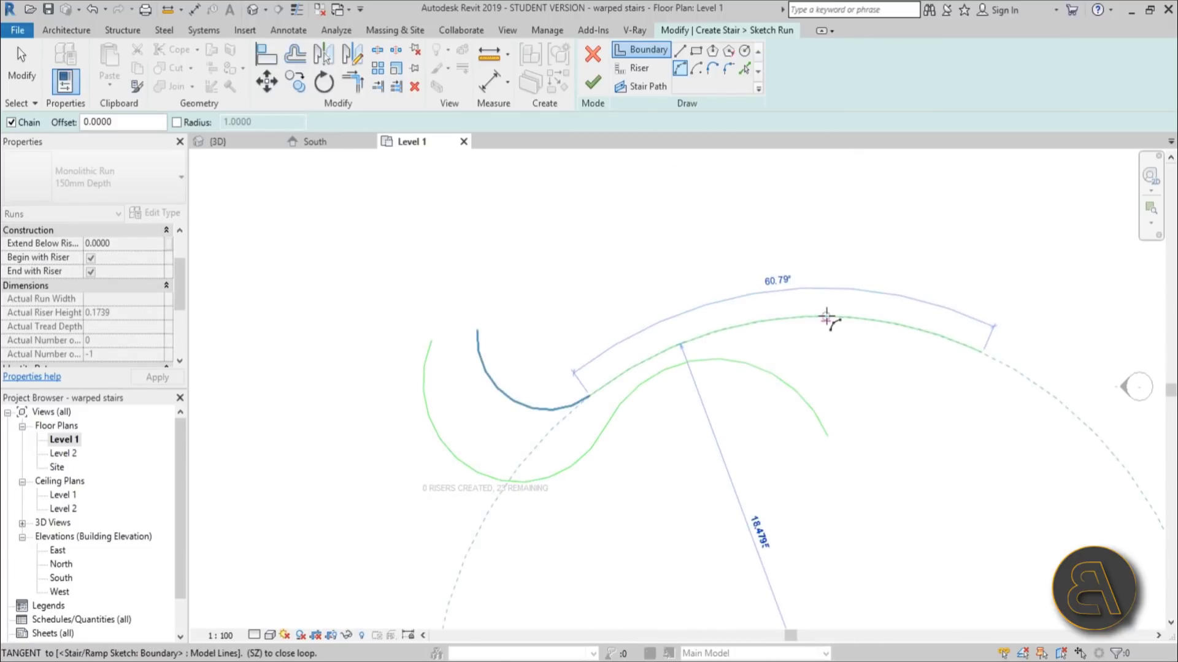
click(827, 317)
key(Escape)
key(Escape)
Measure the perpendicular gap between the inner and outer boundaries along their narrow middle stretch.
scroll(716, 351, up, 2)
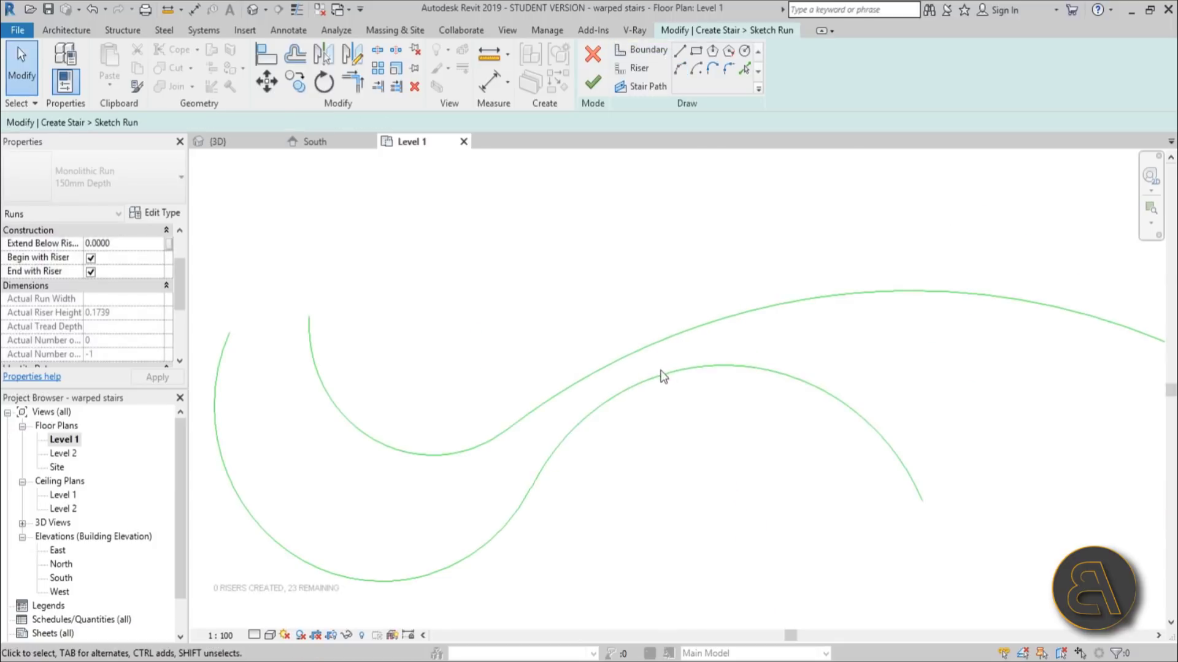
click(658, 377)
click(488, 54)
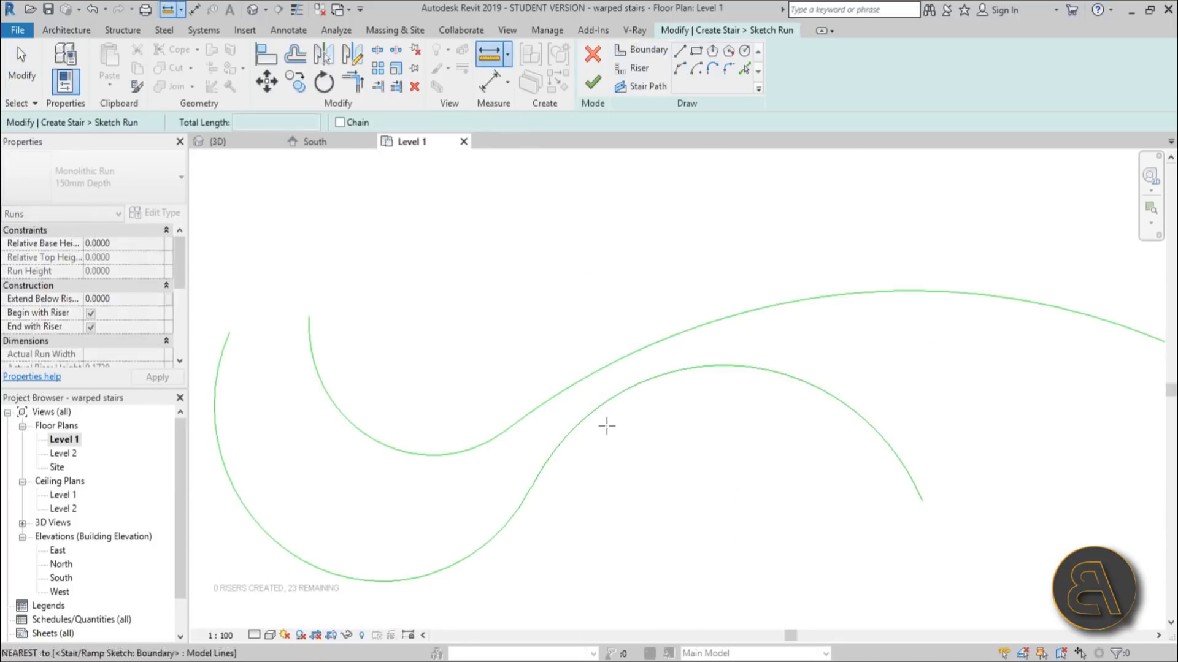
click(604, 401)
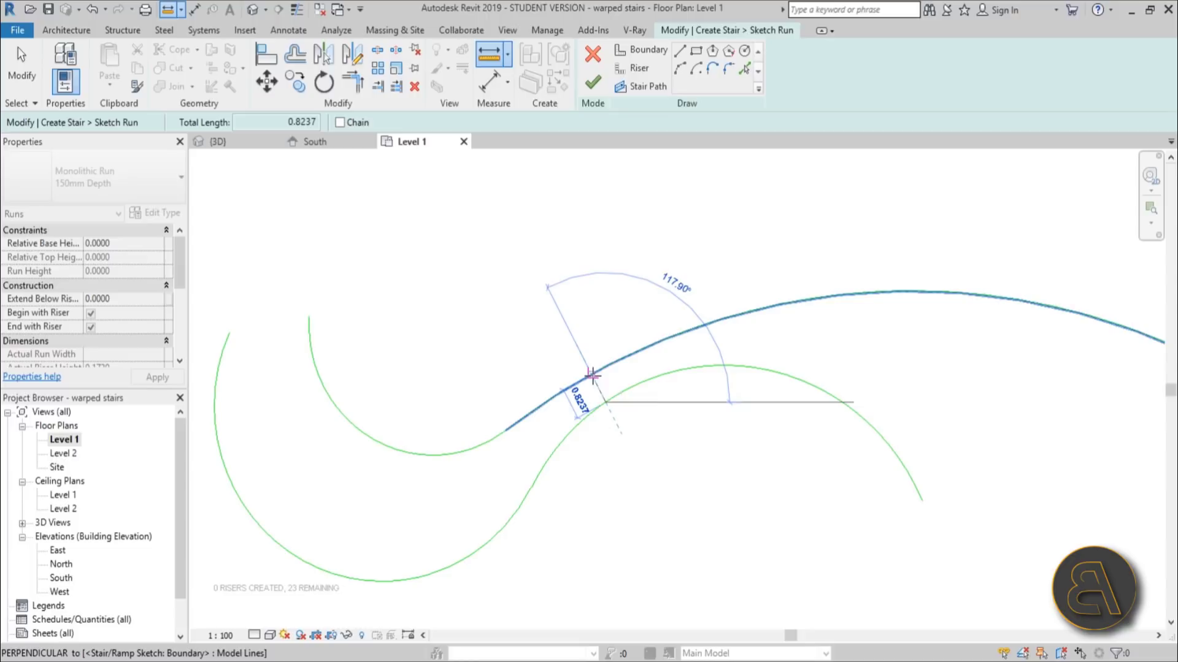
key(Escape)
key(Escape)
scroll(601, 374, down, 3)
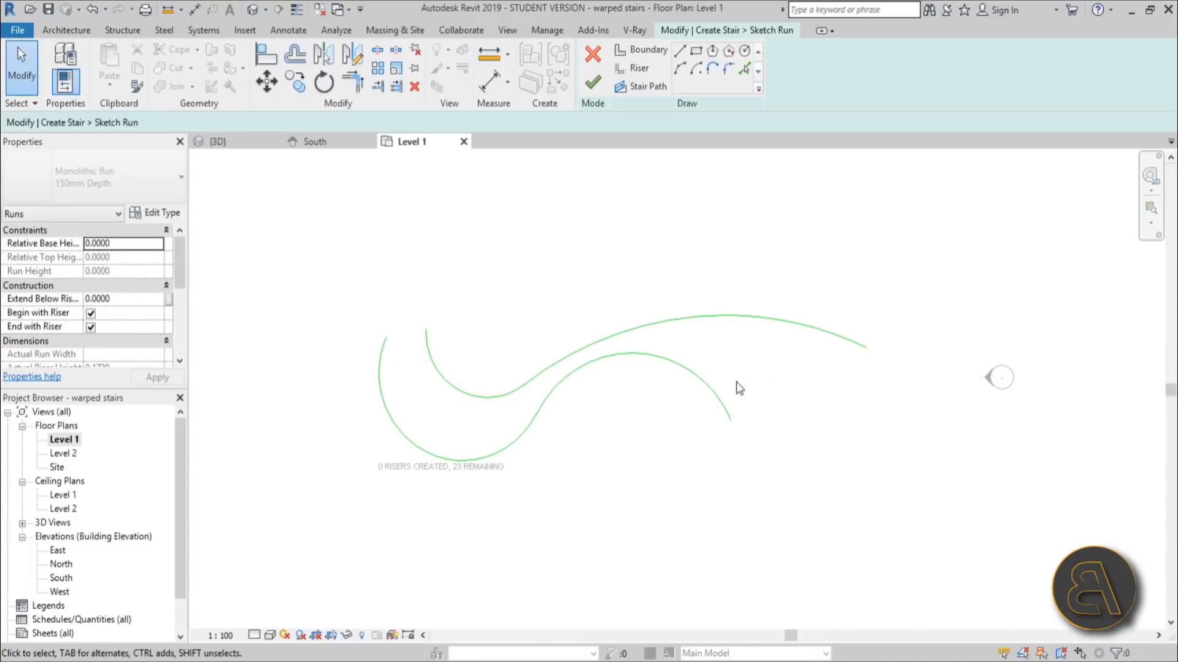
Shorten the free starting ends of the outer and inner boundaries along their arcs, leaving the inner arc at about 112°.
scroll(473, 360, up, 3)
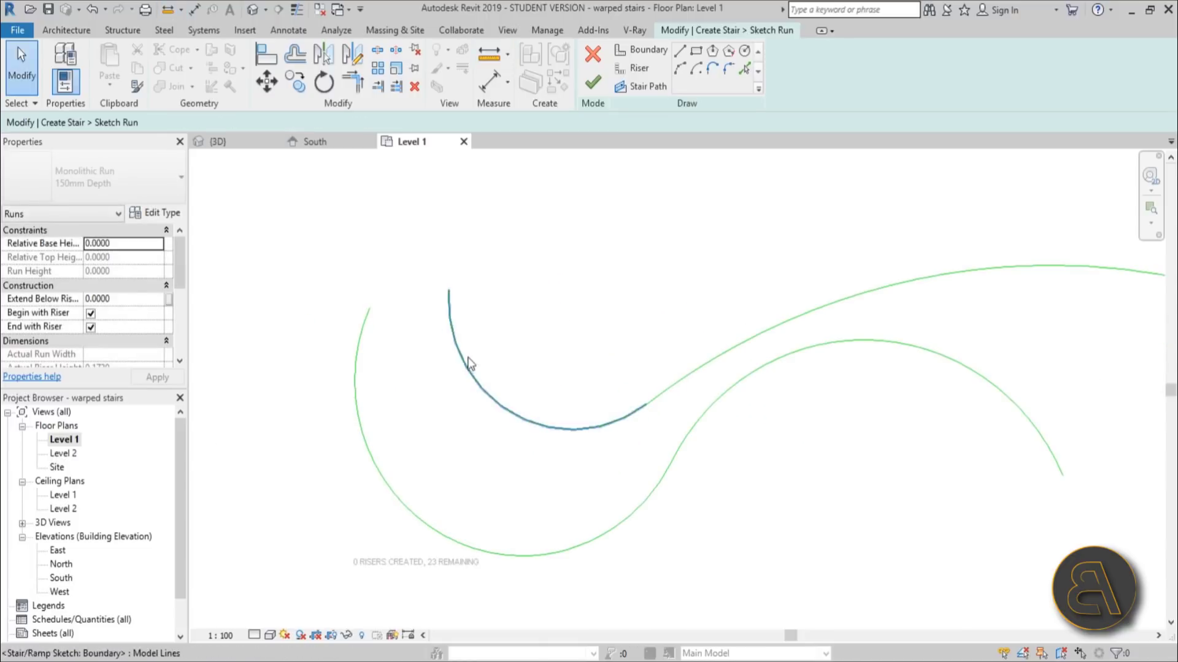
scroll(454, 386, down, 3)
scroll(417, 400, up, 2)
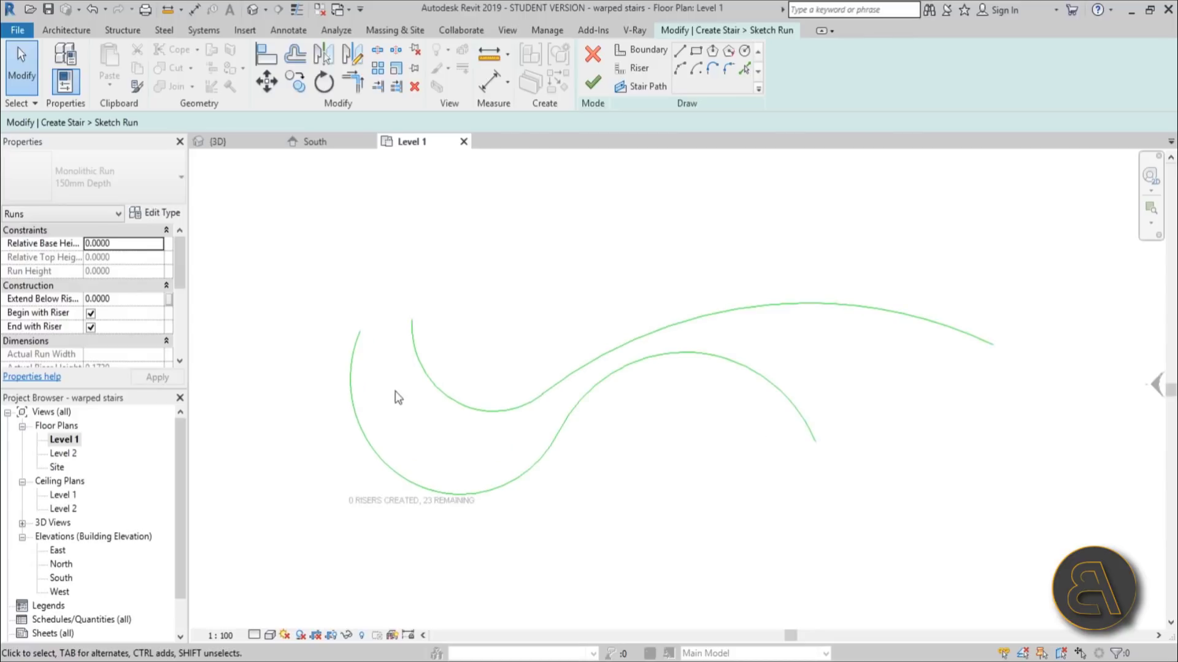
click(354, 374)
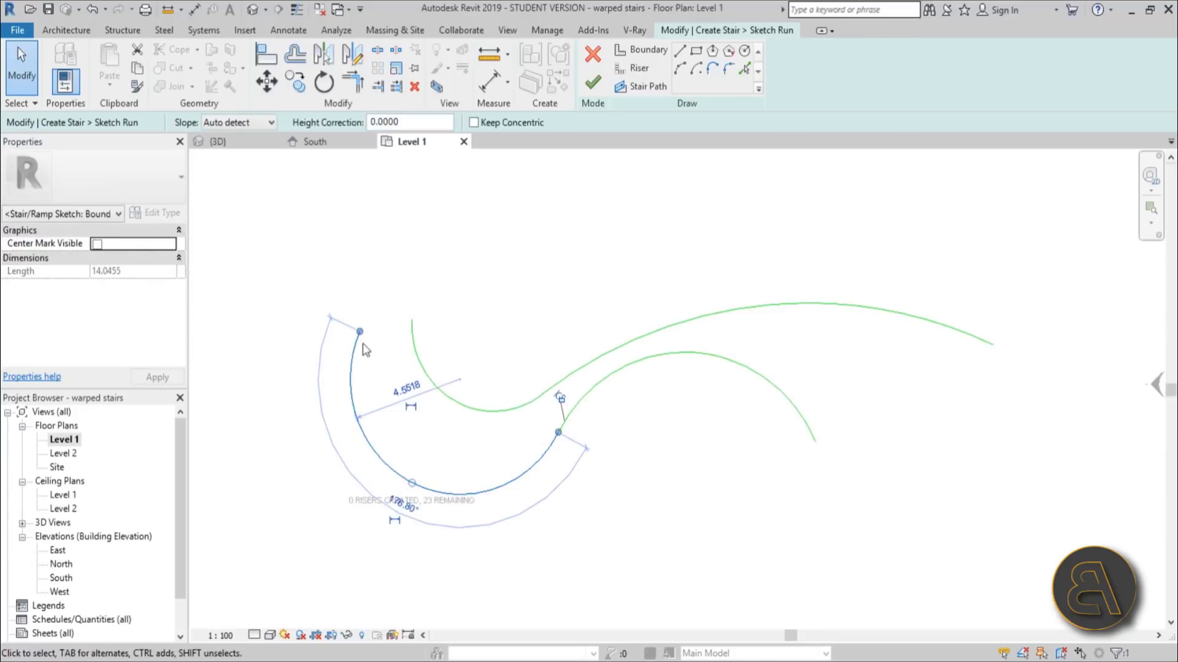
drag(361, 334, 351, 386)
click(415, 354)
drag(412, 319, 441, 320)
click(352, 390)
drag(351, 388, 368, 443)
click(427, 376)
drag(412, 316, 416, 341)
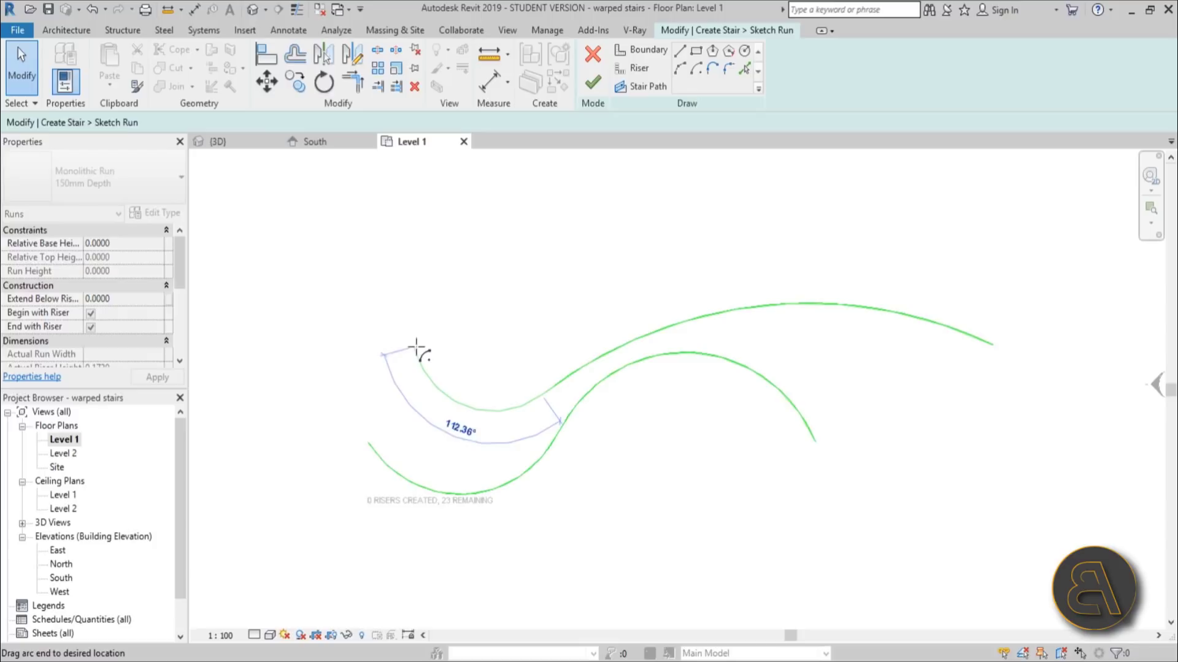
drag(416, 347, 414, 348)
Sketch the first riser as a three-point arc of about 3.48 radius and 73° joining the starting ends of both boundaries.
scroll(491, 304, down, 3)
middle_drag(610, 374, 583, 366)
scroll(540, 373, up, 1)
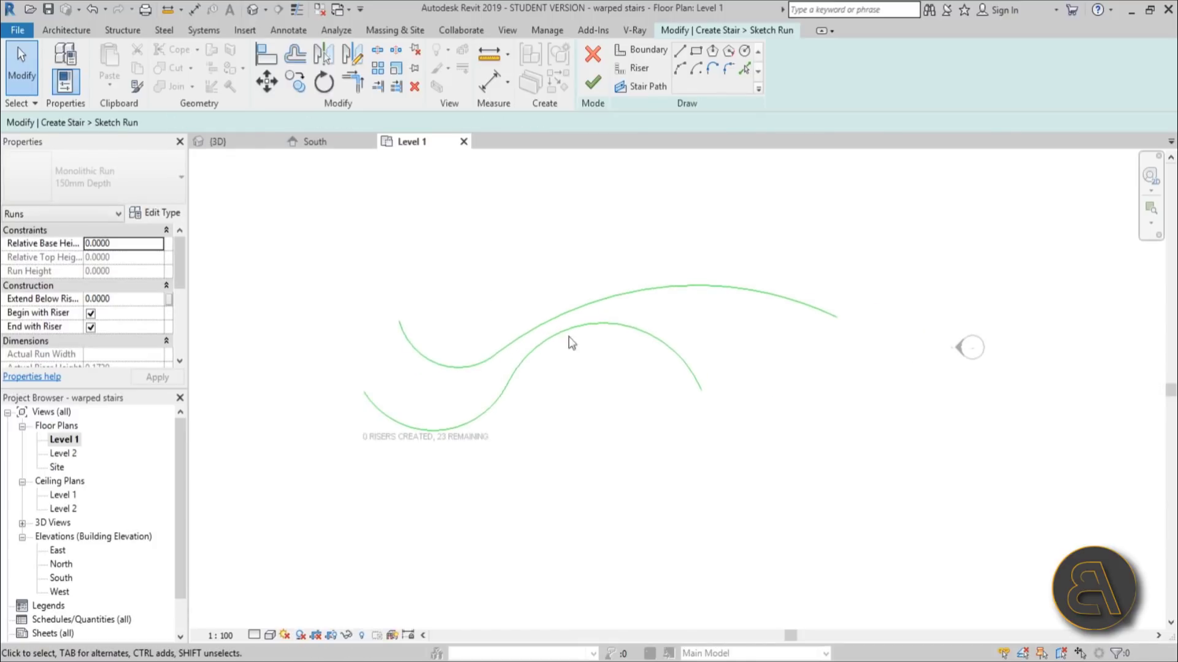
scroll(536, 378, up, 1)
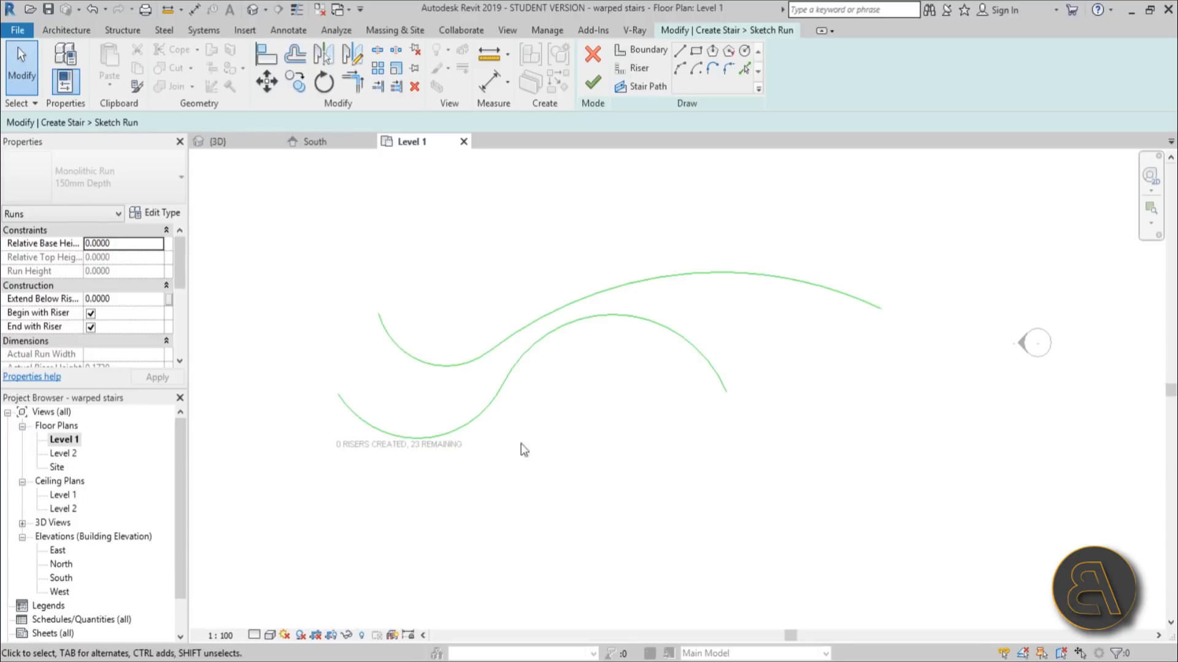
middle_drag(549, 370, 519, 391)
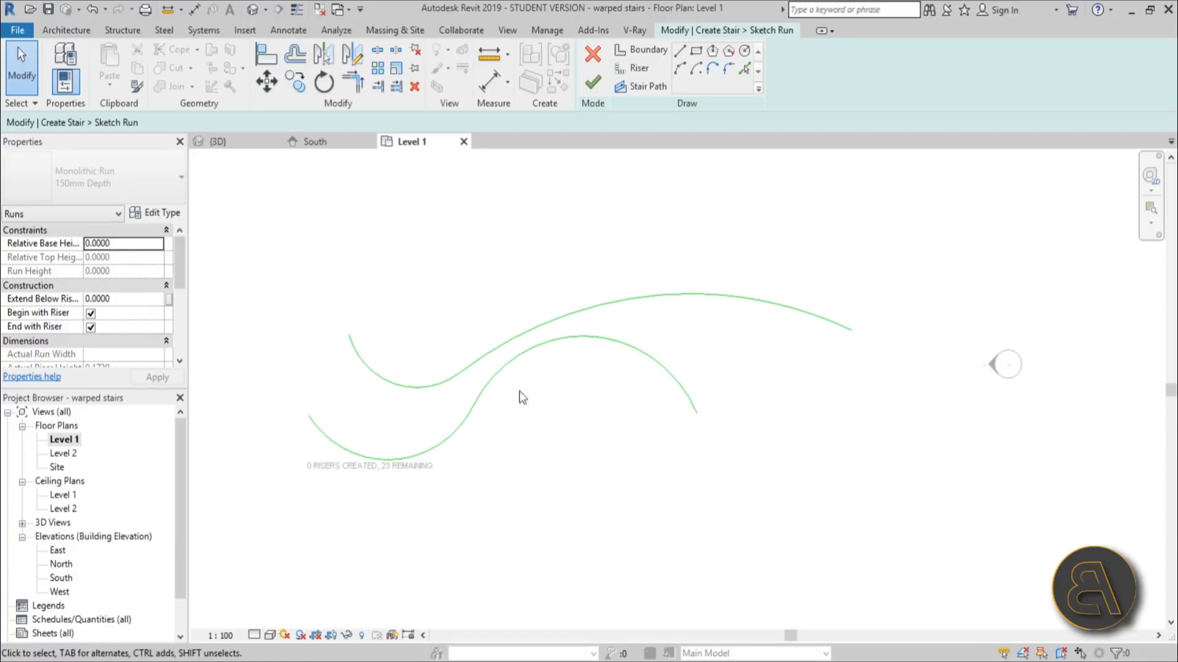
click(641, 69)
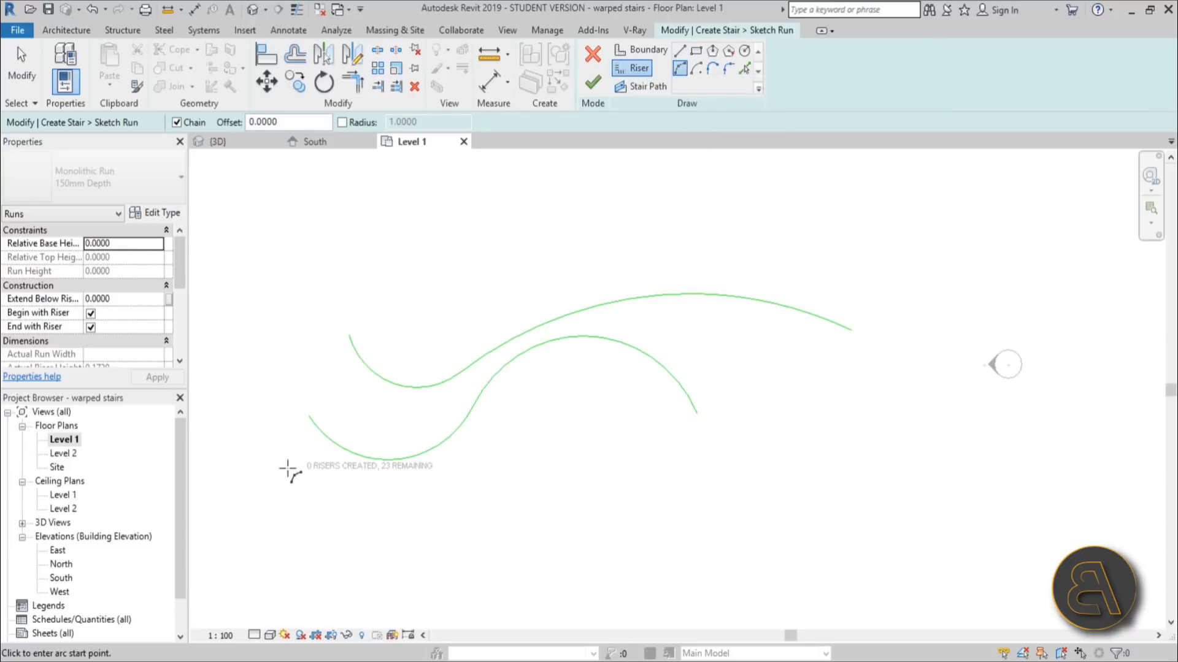
scroll(310, 416, up, 1)
click(309, 415)
click(362, 311)
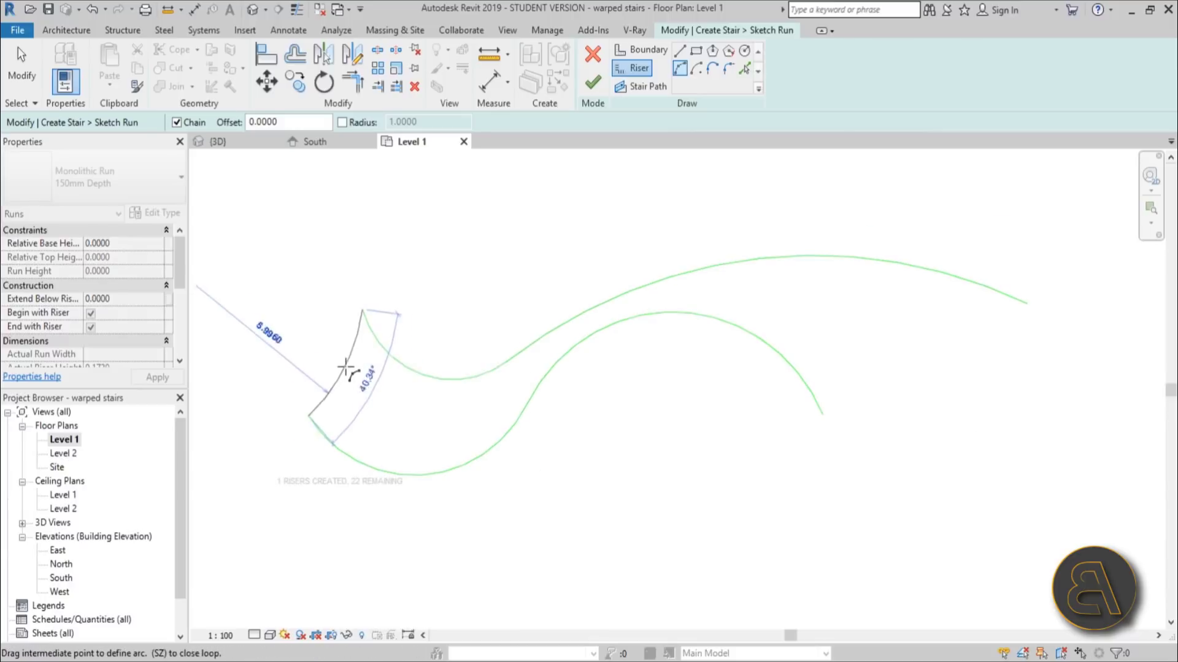
scroll(345, 368, up, 2)
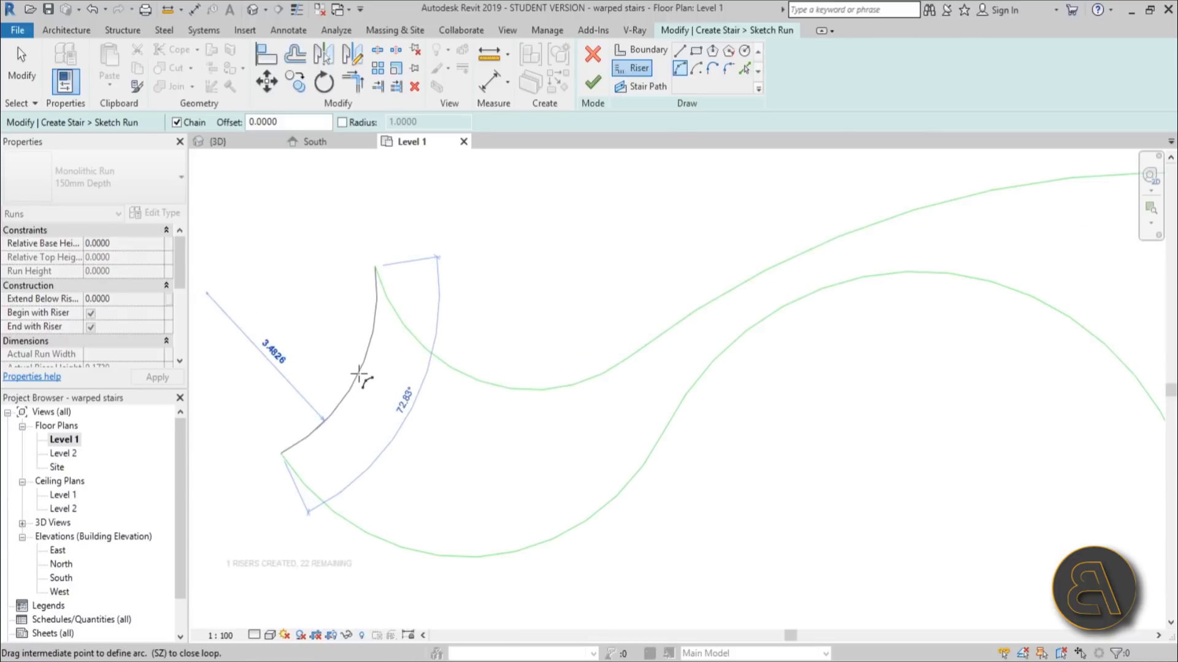
click(359, 374)
Add the second, third and fourth risers as three-point arcs between the boundaries, following the first riser's curve along the first bend.
click(305, 486)
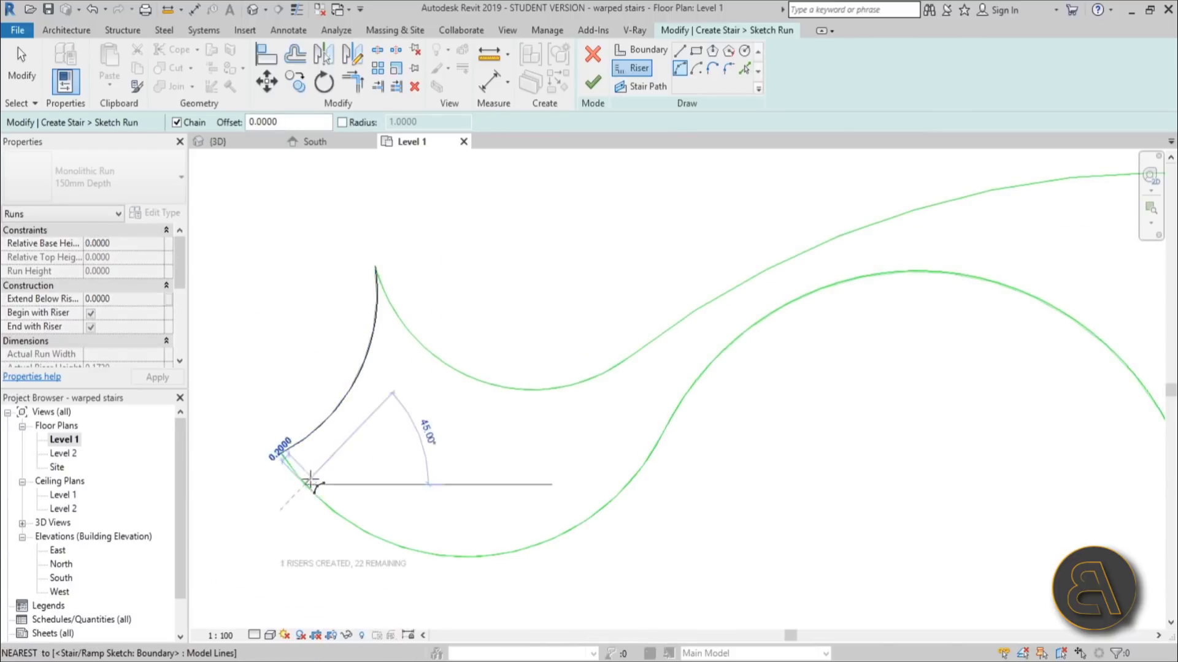
click(410, 333)
click(398, 398)
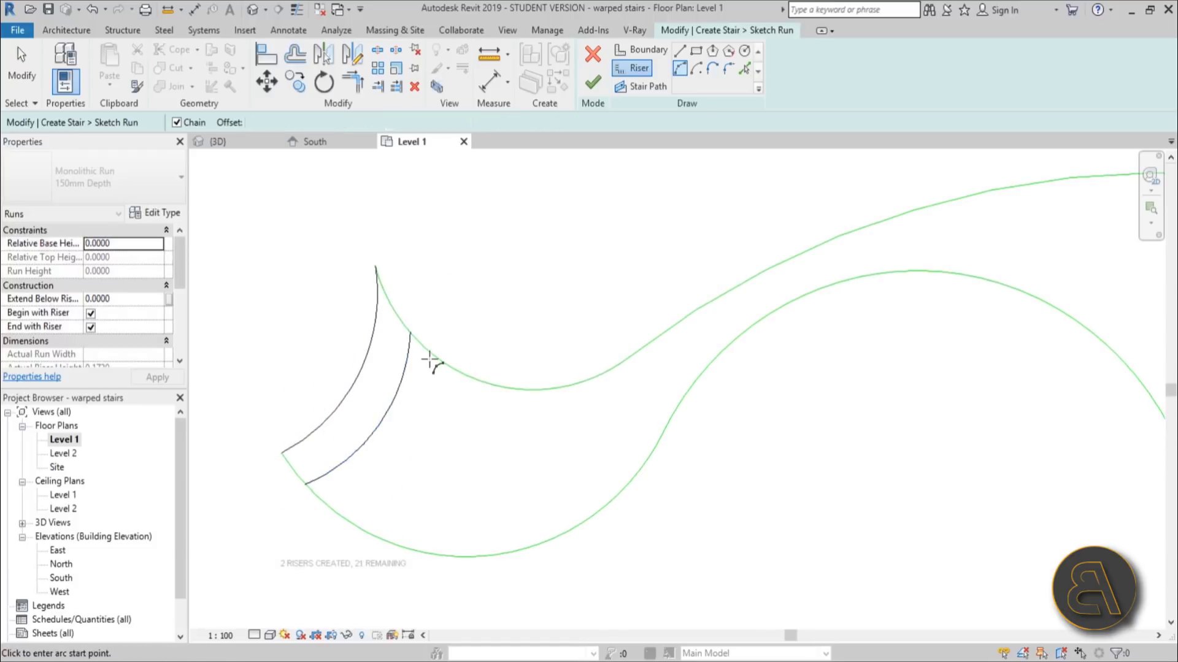
click(440, 362)
click(356, 526)
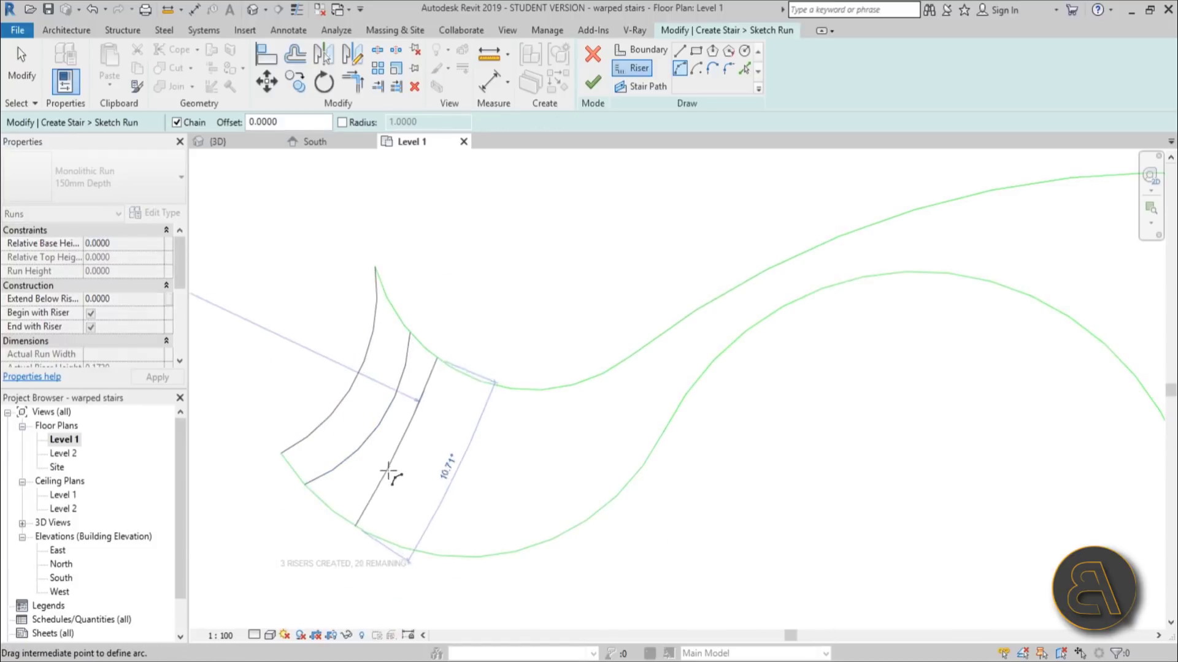
click(405, 472)
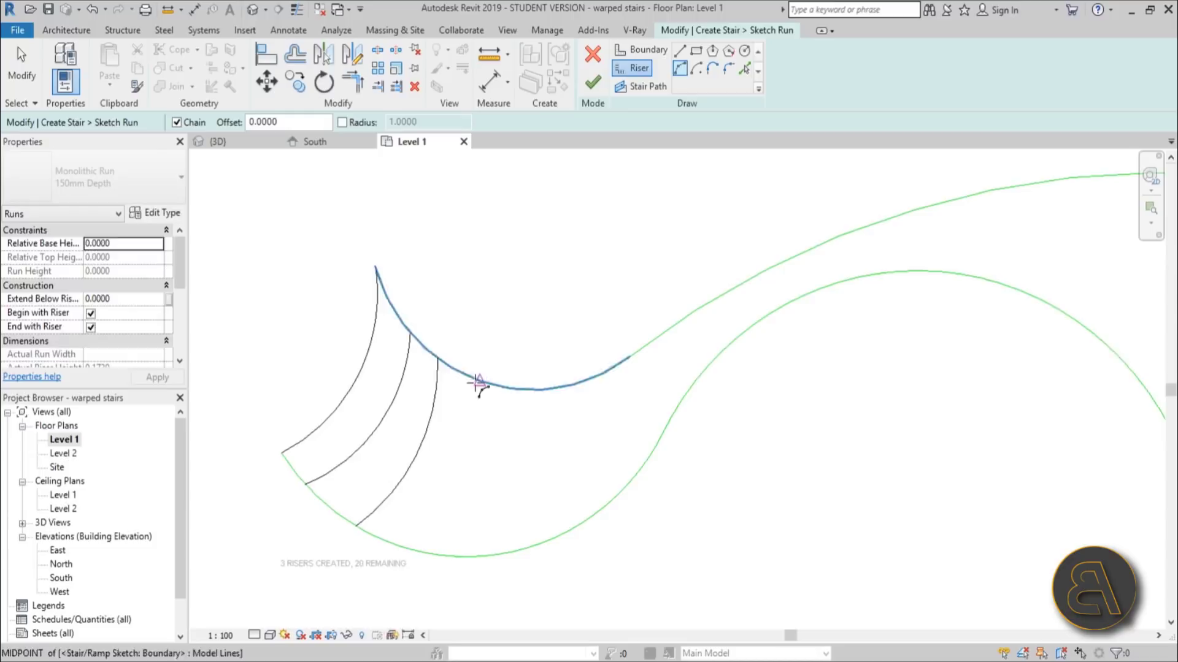
click(480, 382)
click(409, 550)
click(450, 498)
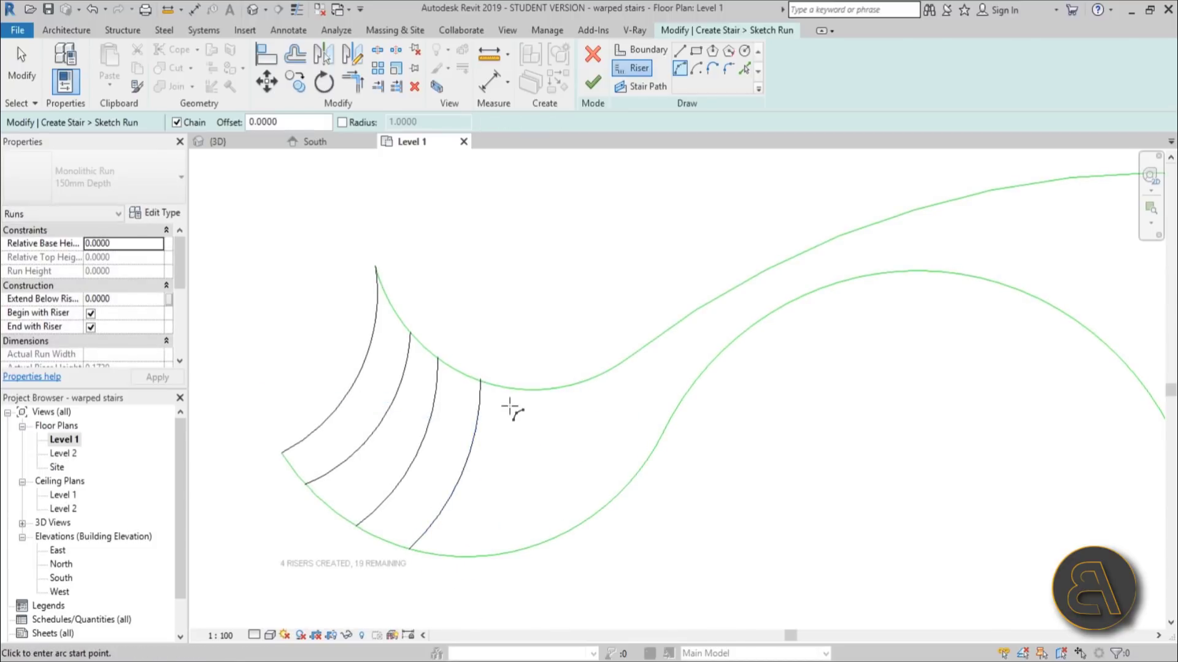
Add the fifth, sixth and seventh curved risers around the rest of the first bend, bulging toward the run's end.
click(517, 389)
click(485, 556)
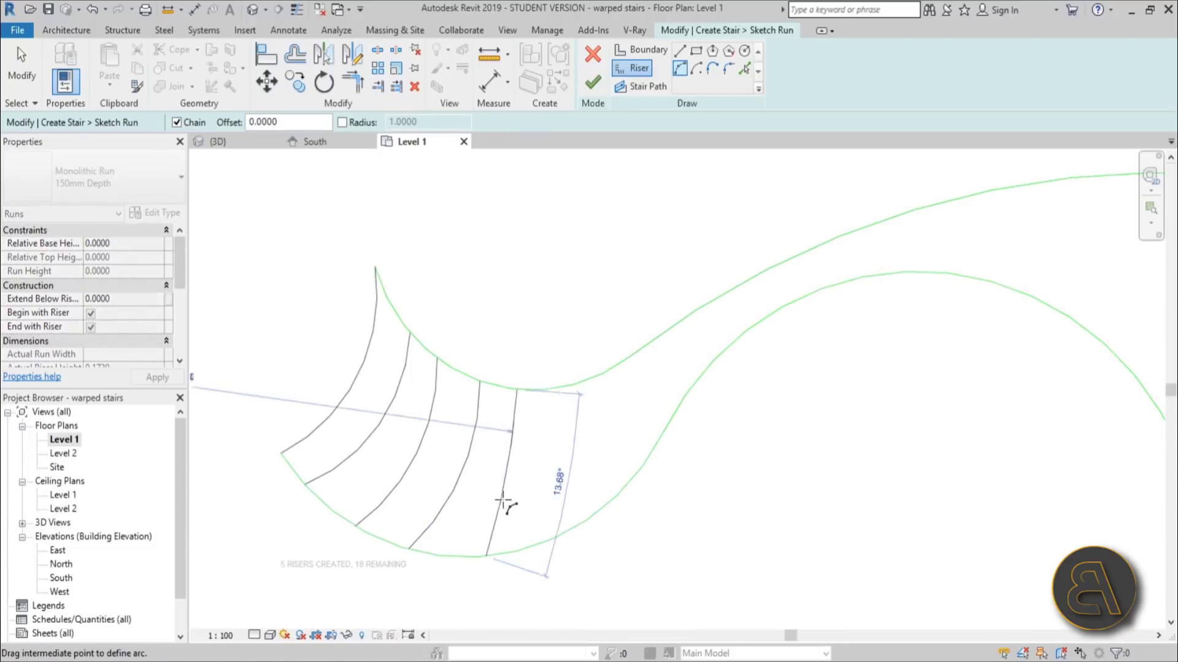
click(524, 482)
click(560, 390)
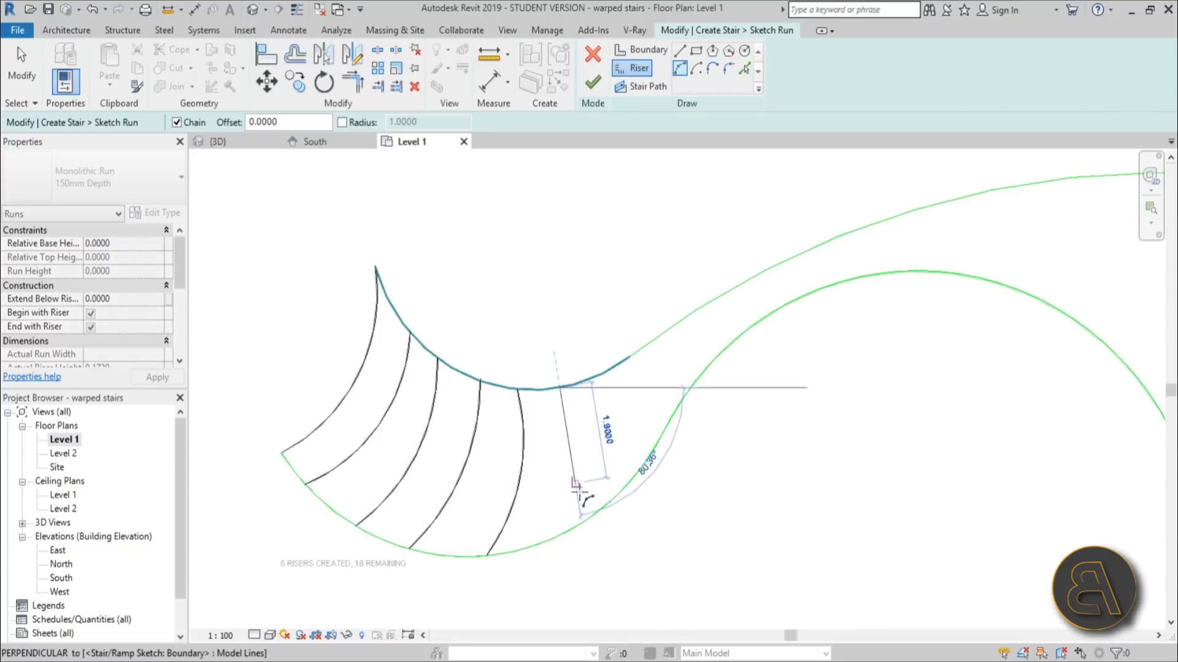
click(559, 536)
click(573, 472)
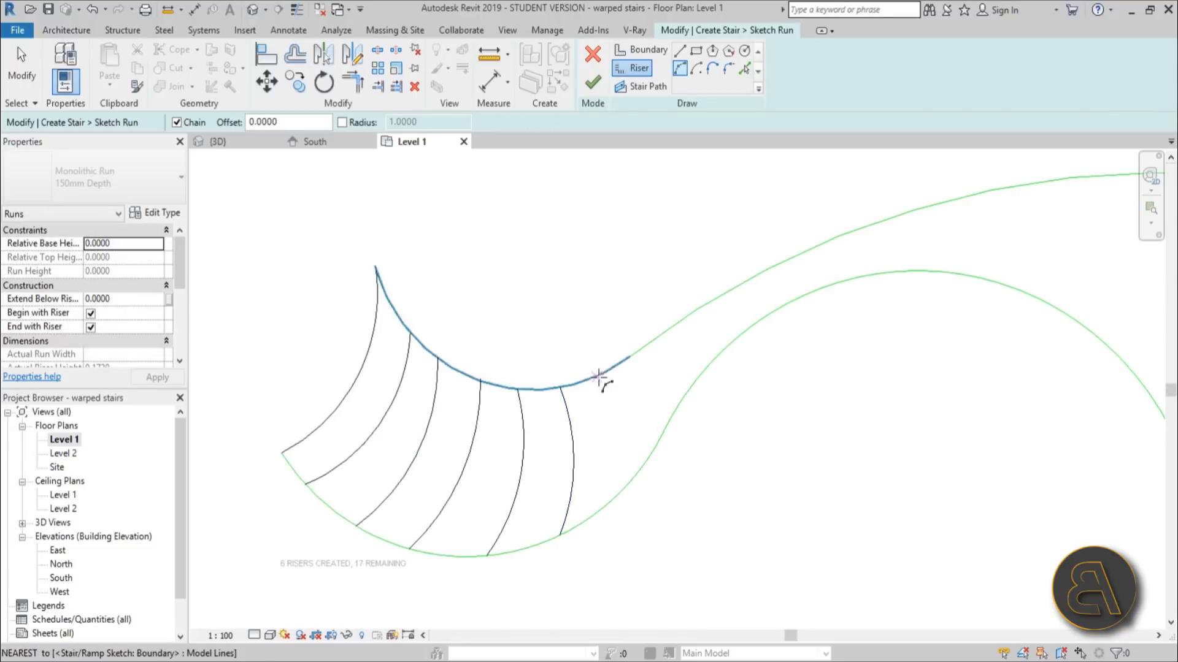
click(595, 376)
click(618, 492)
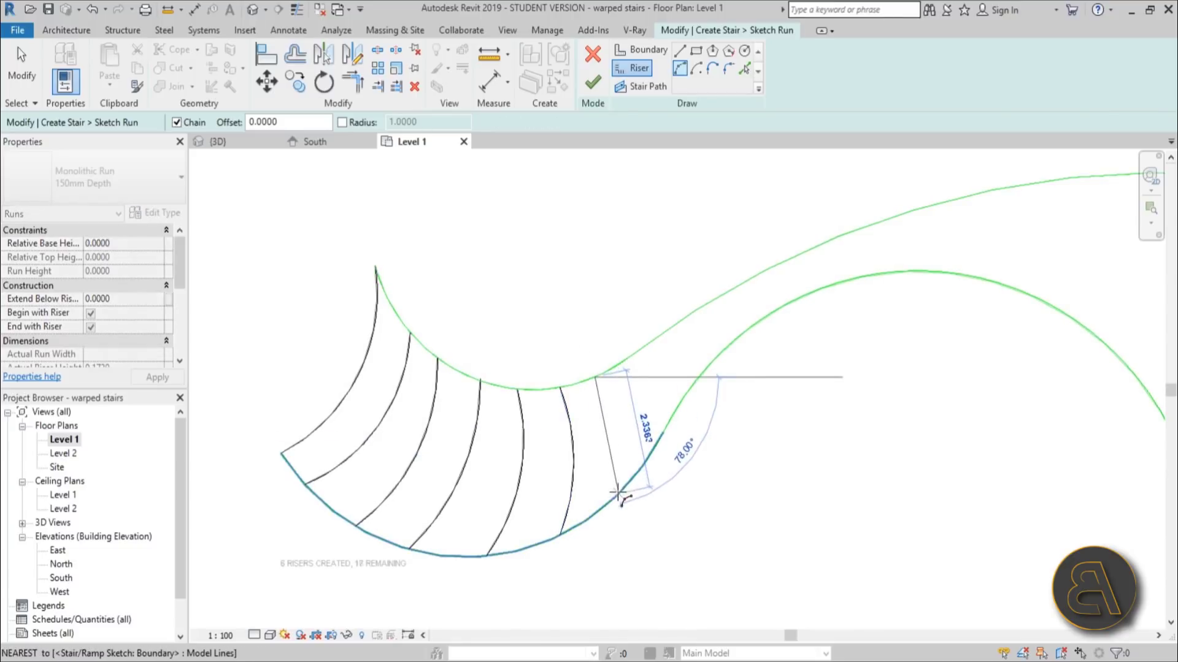
click(617, 440)
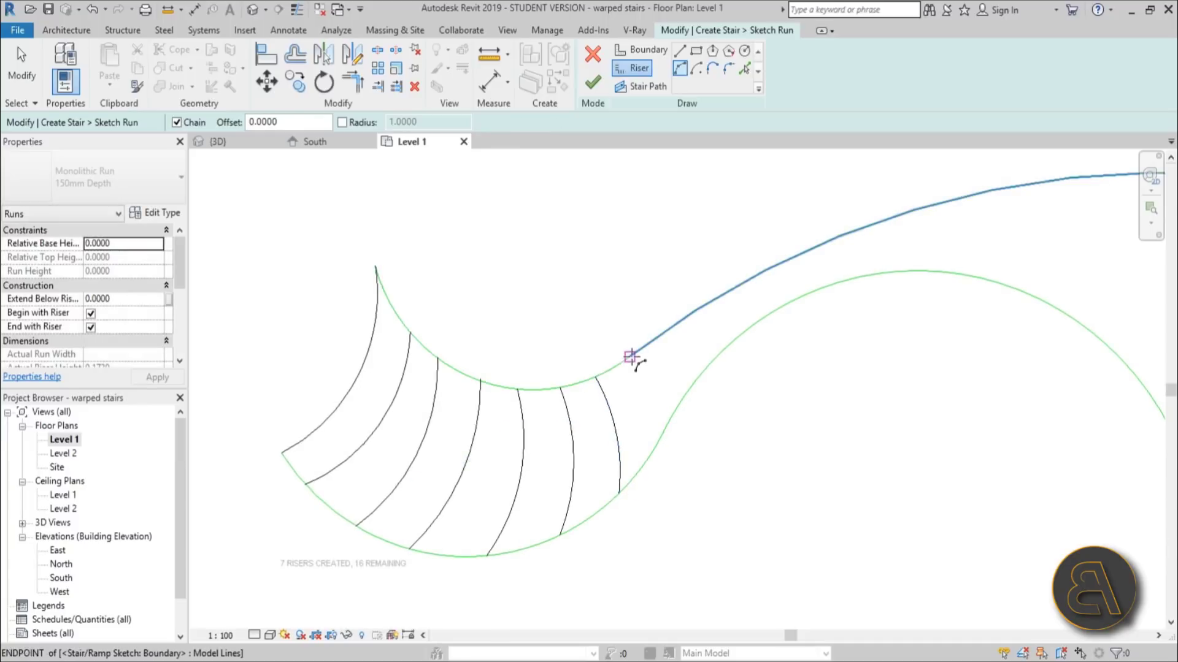
Sketch the eighth riser arc between the junction points of both boundaries' arcs and the ninth a short distance beyond it.
click(629, 357)
click(663, 431)
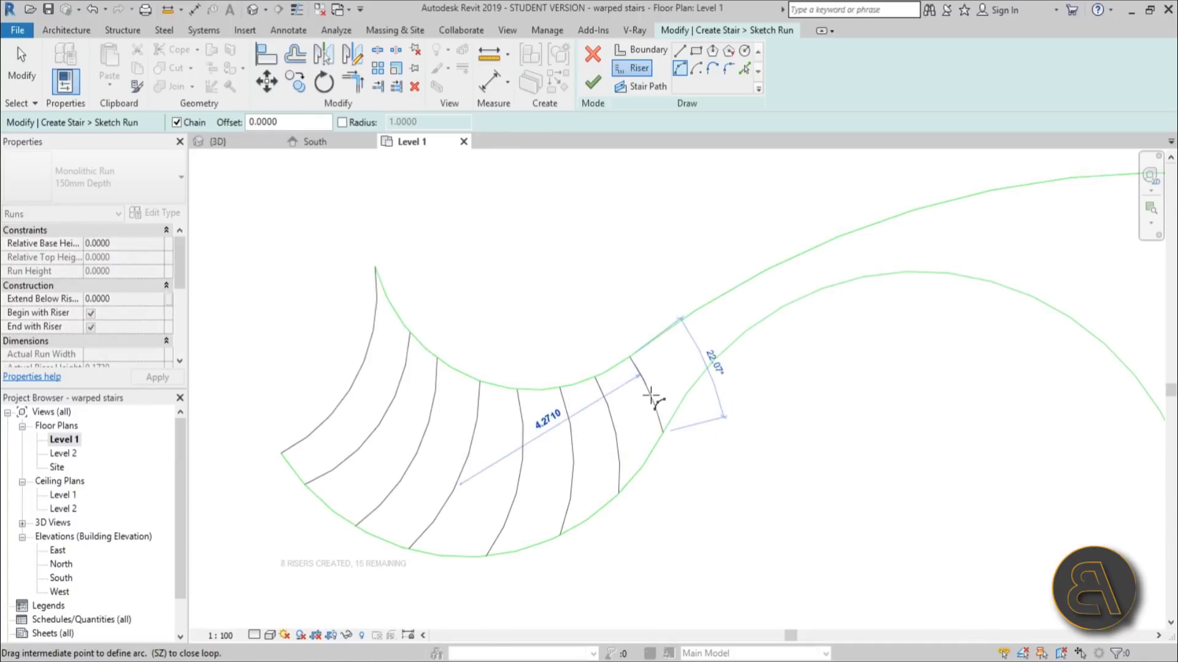
click(656, 392)
scroll(684, 419, down, 3)
middle_drag(677, 373, 497, 402)
scroll(502, 399, up, 2)
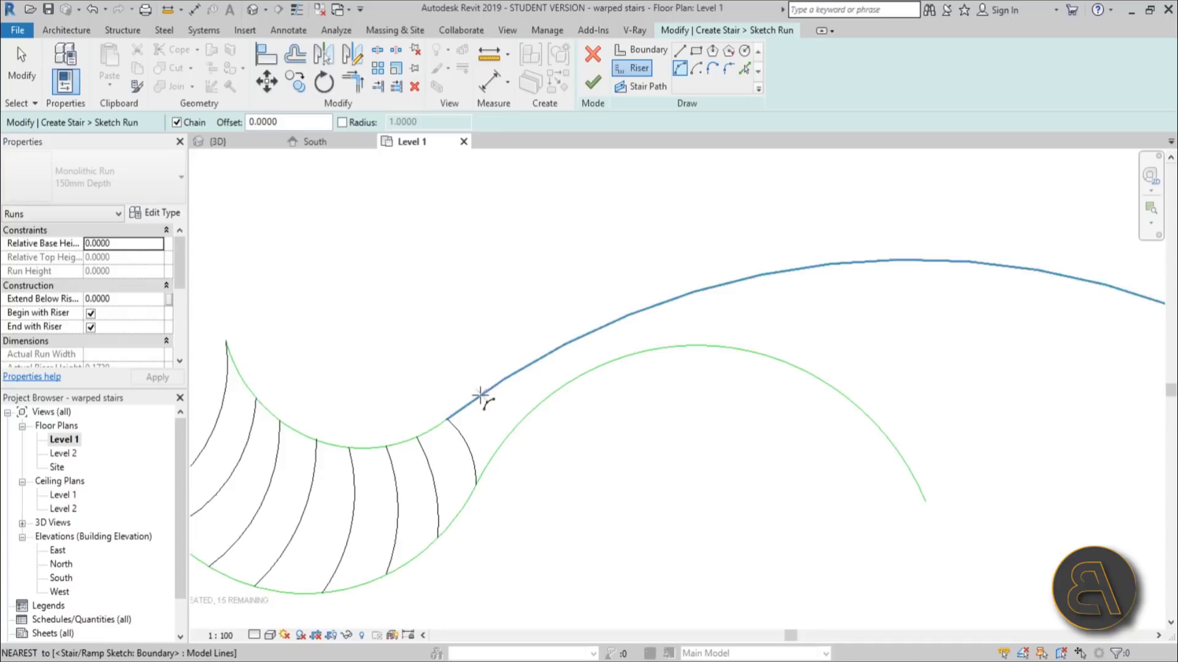
click(477, 400)
click(499, 446)
scroll(500, 417, up, 2)
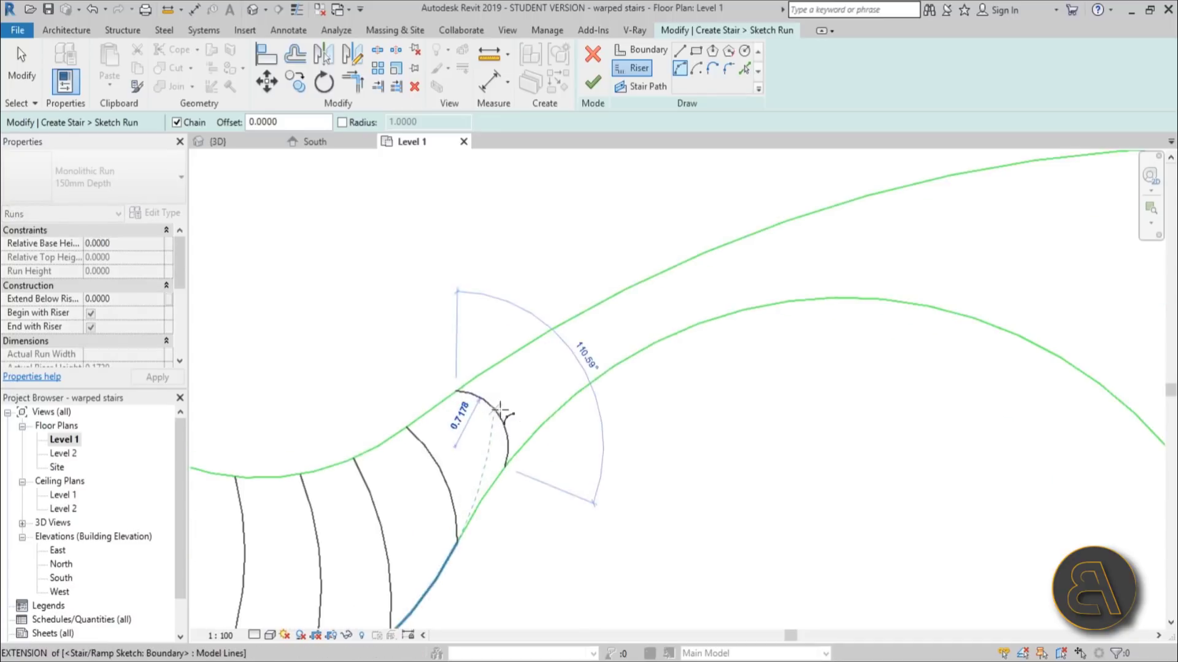
click(494, 419)
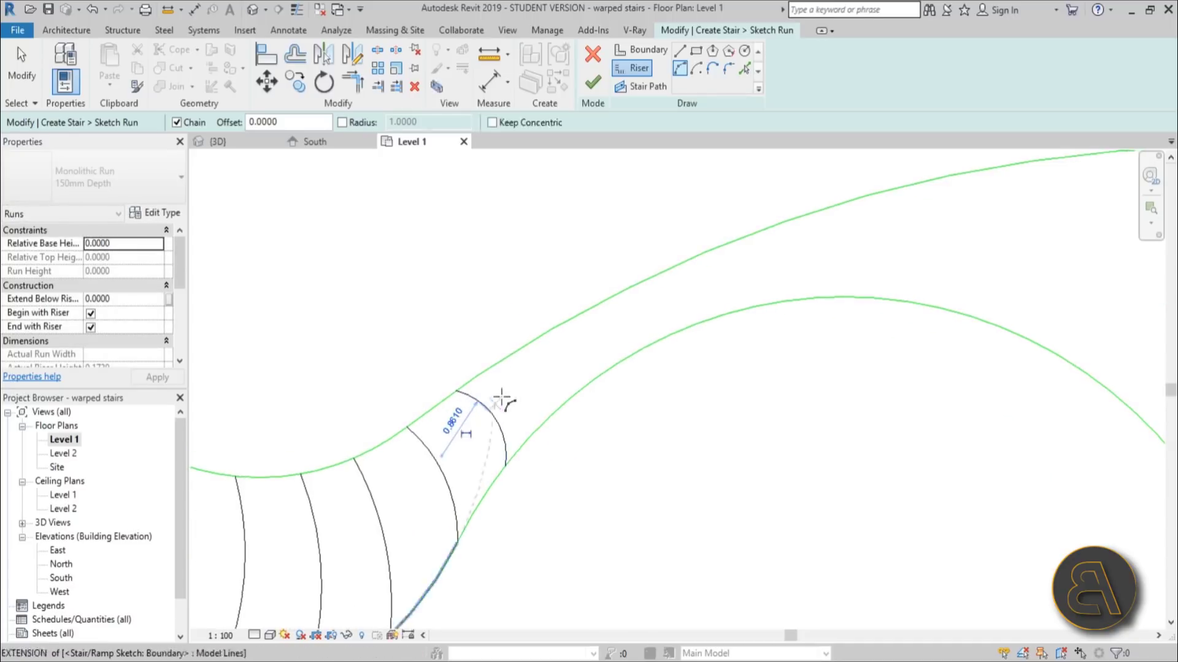
Add the tenth and eleventh arc risers where the run narrows, with radii of about 1.22 and 0.52.
click(521, 350)
click(556, 411)
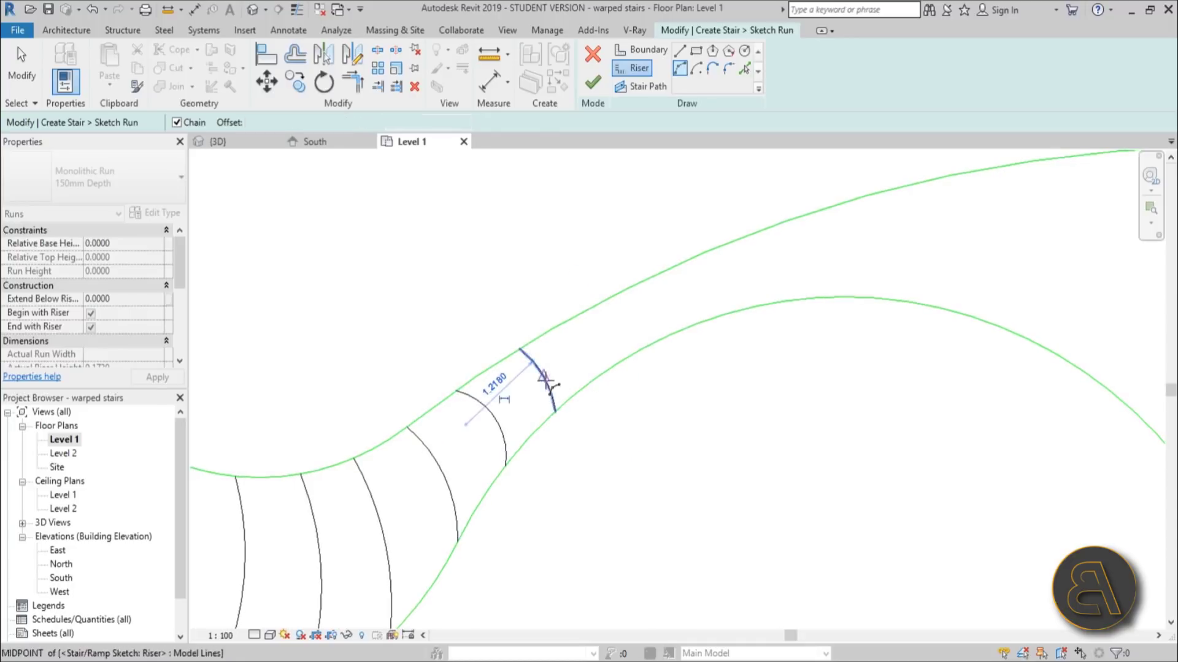
click(548, 383)
click(579, 316)
click(607, 371)
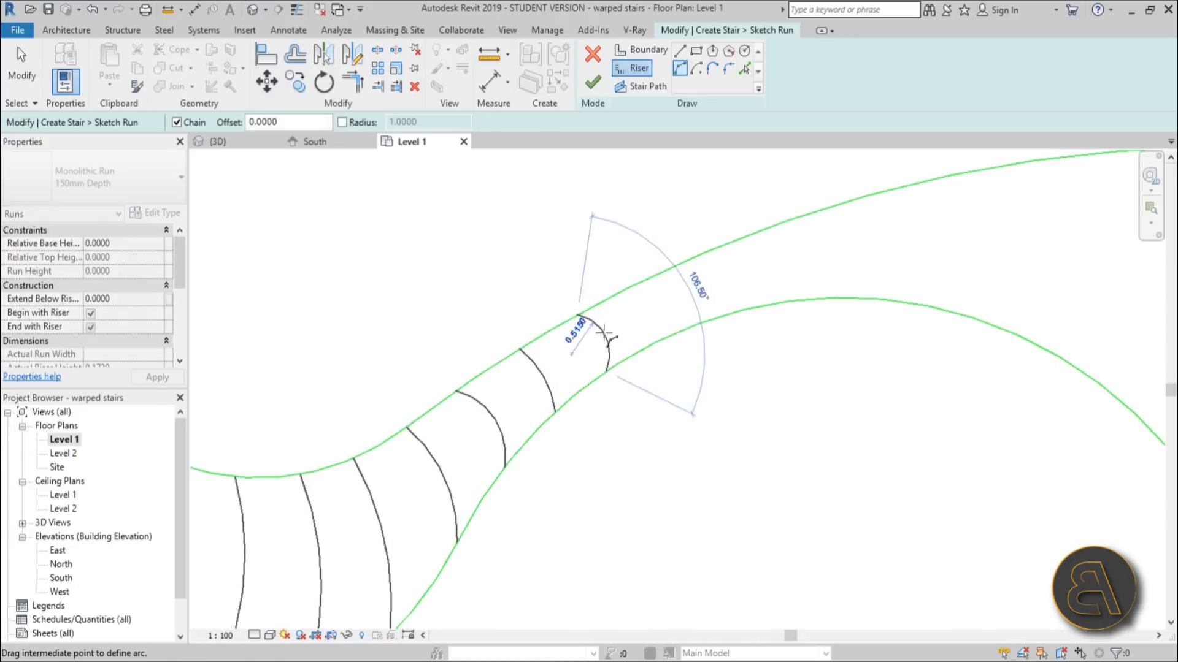
click(604, 335)
Add the twelfth and thirteenth risers as three-point arcs across the run, continuing up the second bend.
middle_drag(631, 328, 472, 368)
click(487, 362)
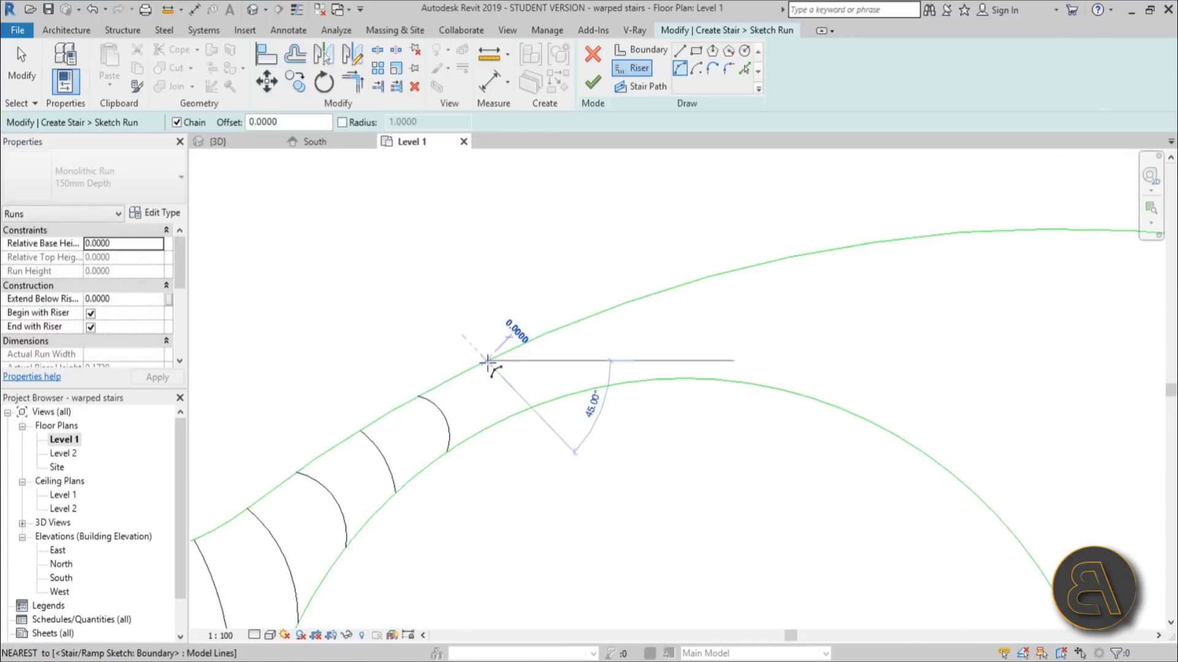
click(511, 417)
click(506, 386)
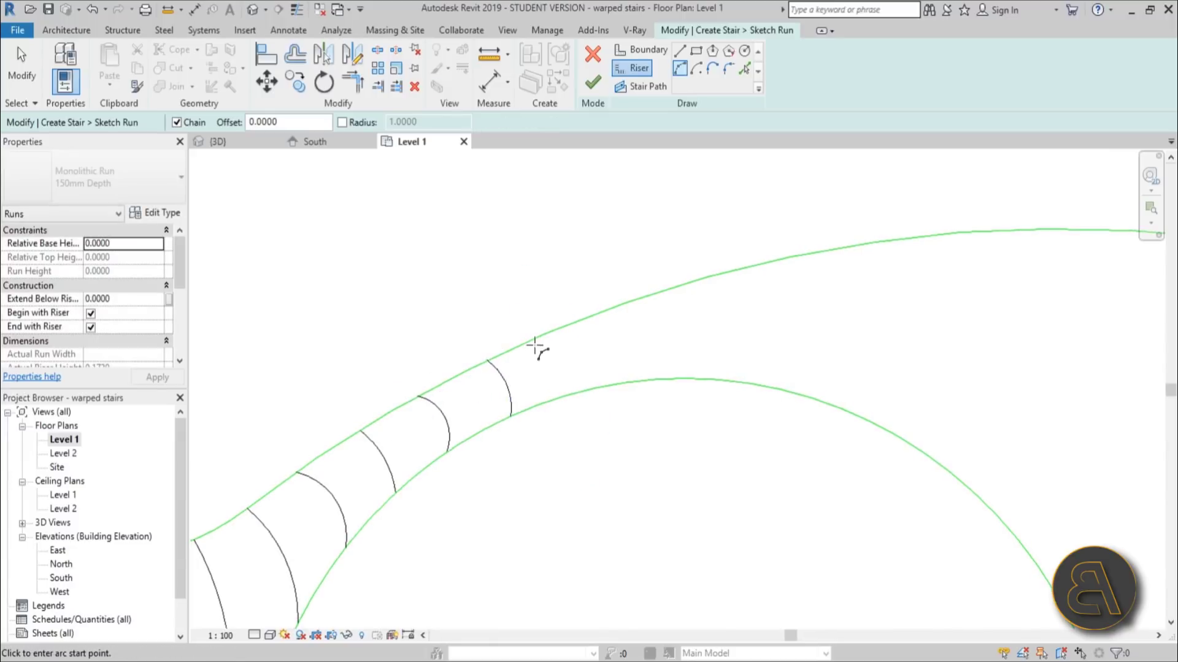
click(543, 335)
click(562, 396)
click(561, 368)
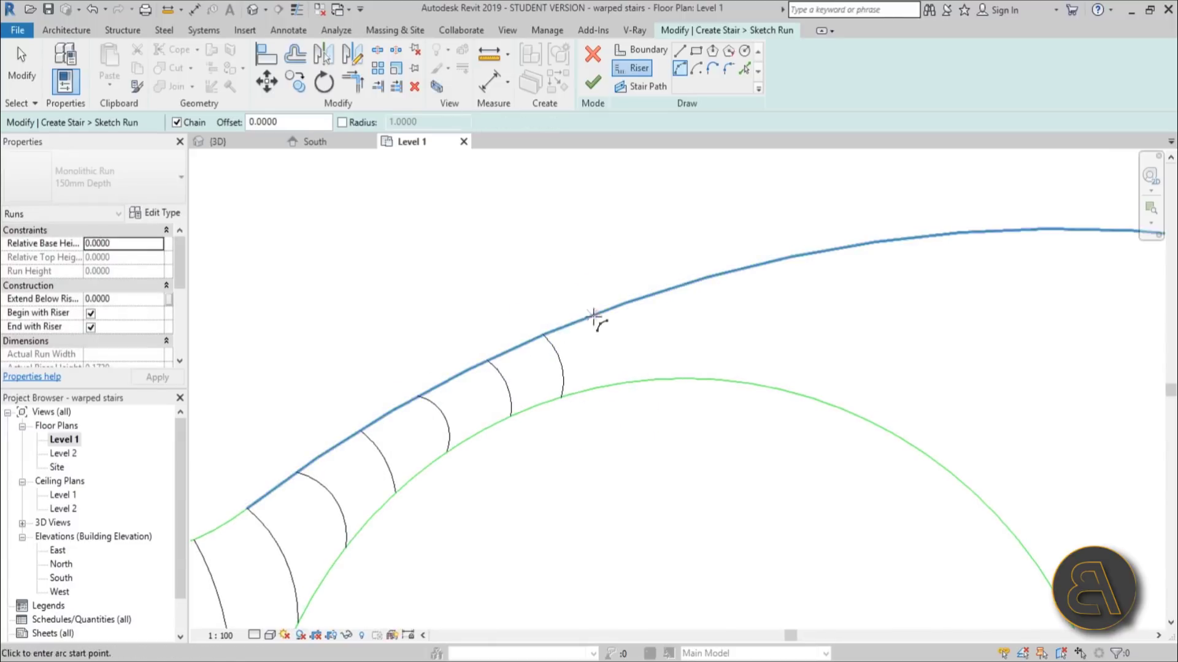
Add the fourteenth and fifteenth risers as three-point arcs across the narrow run, bulging toward the run's end.
click(601, 313)
click(613, 385)
click(616, 351)
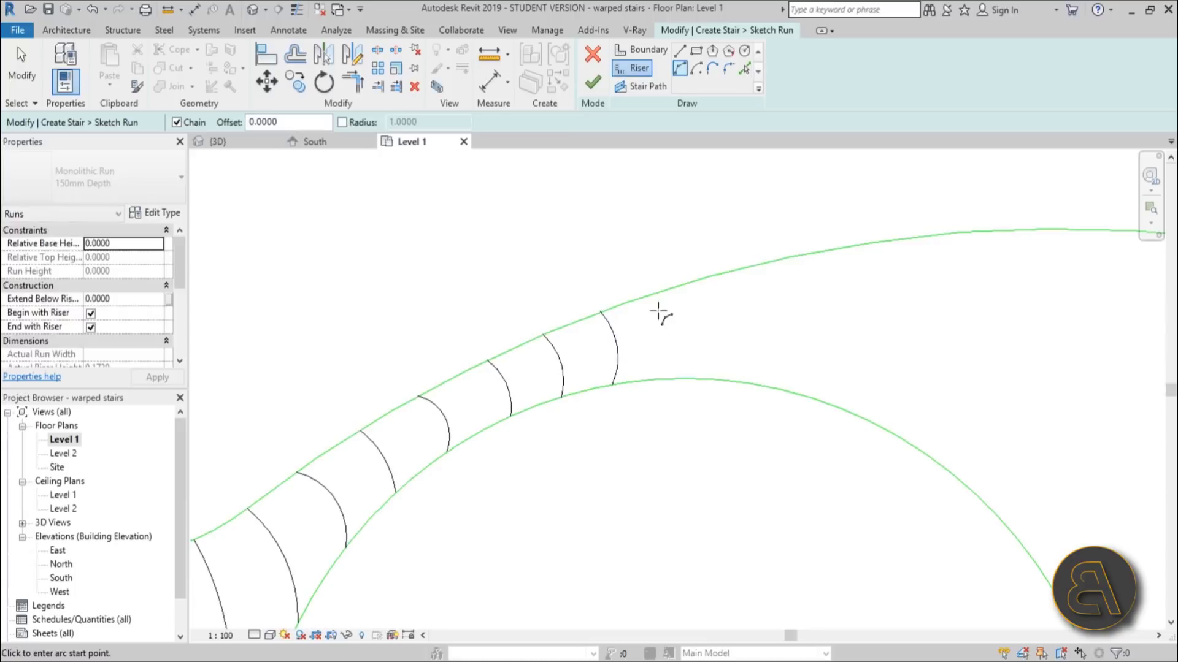
click(673, 289)
click(672, 380)
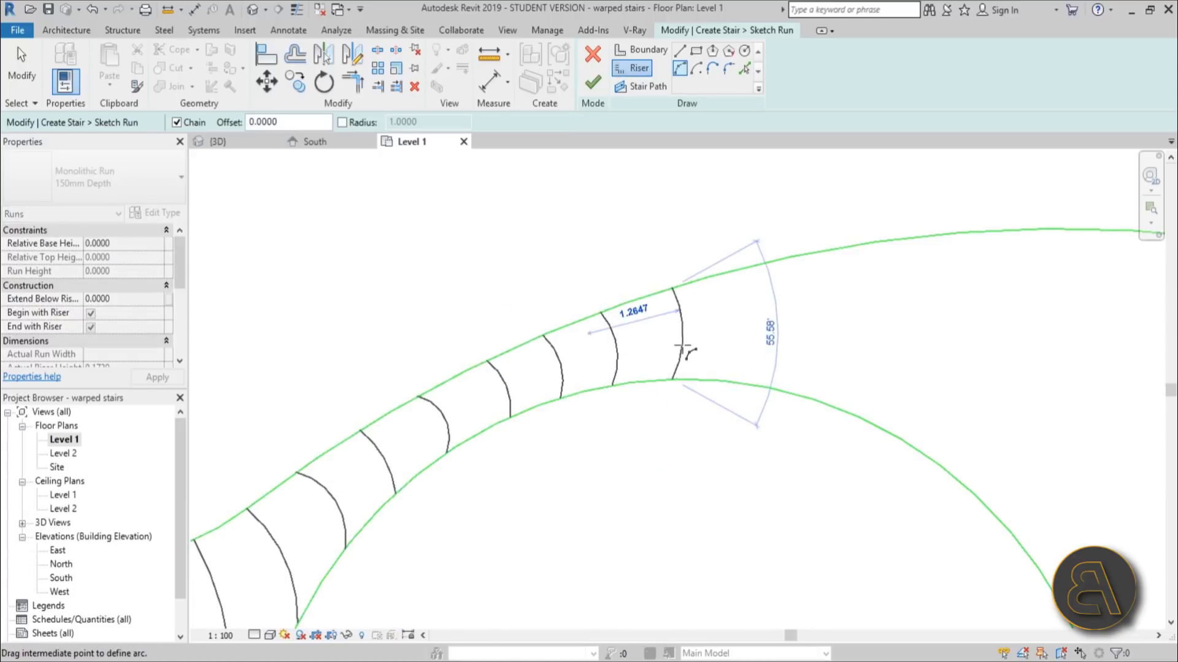
click(682, 348)
Sketch the sixteenth and seventeenth riser arcs just past the crest of the inner boundary, and end the riser drawing.
click(724, 381)
click(735, 270)
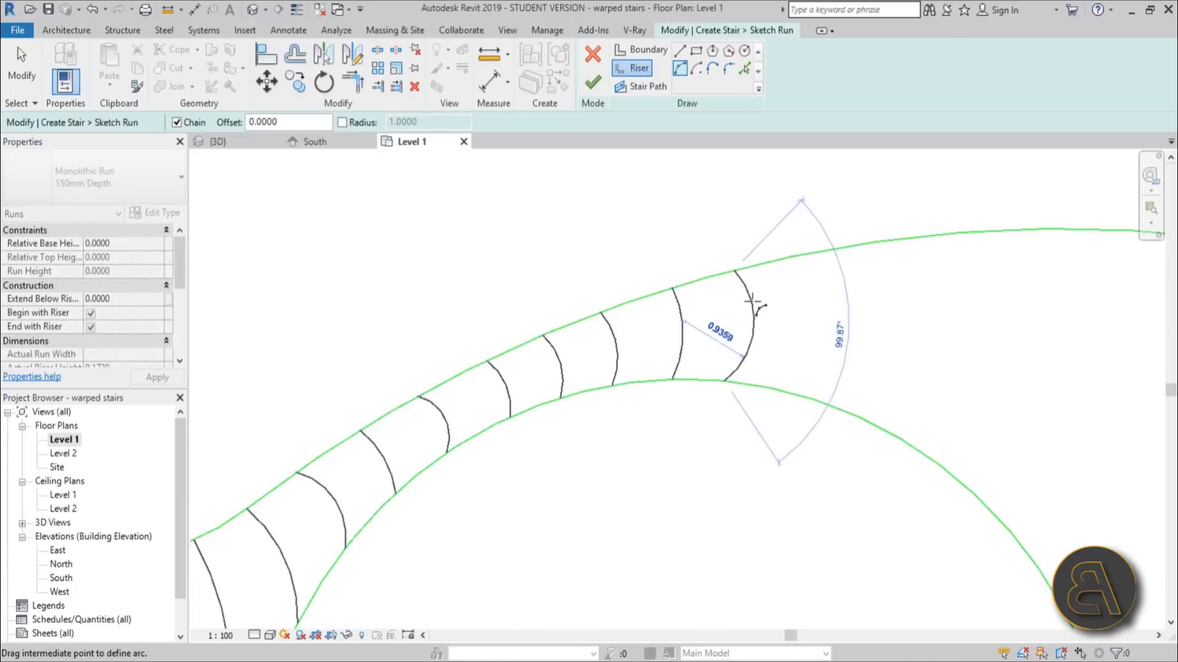
click(760, 309)
scroll(768, 328, down, 5)
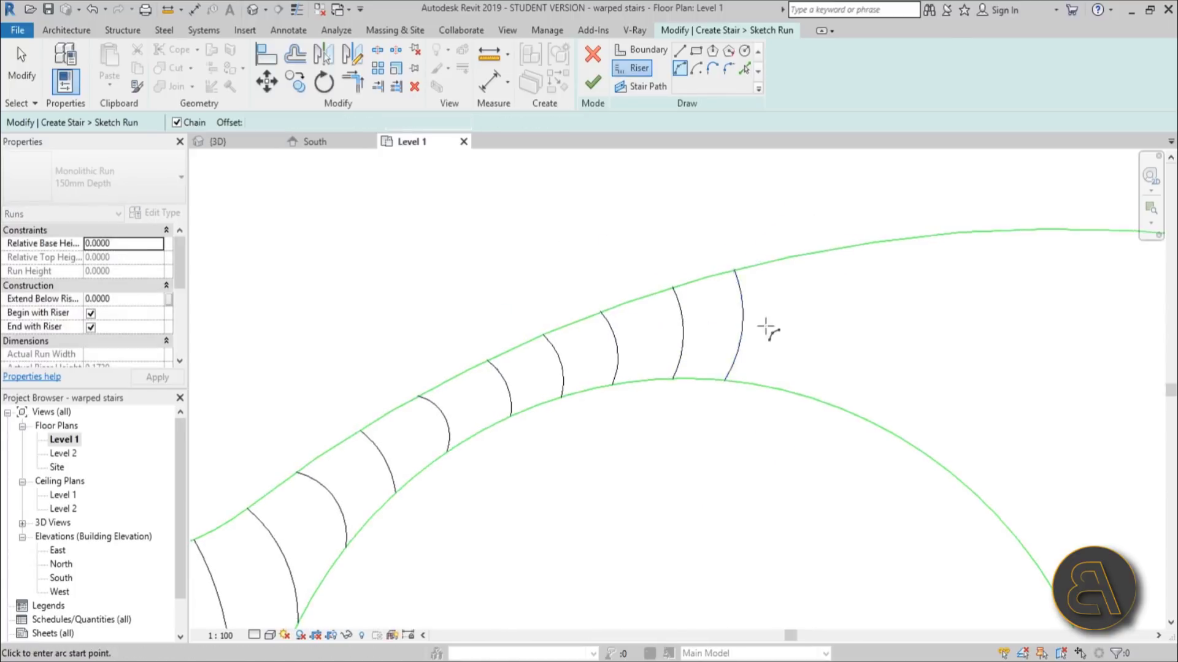
click(601, 390)
click(620, 318)
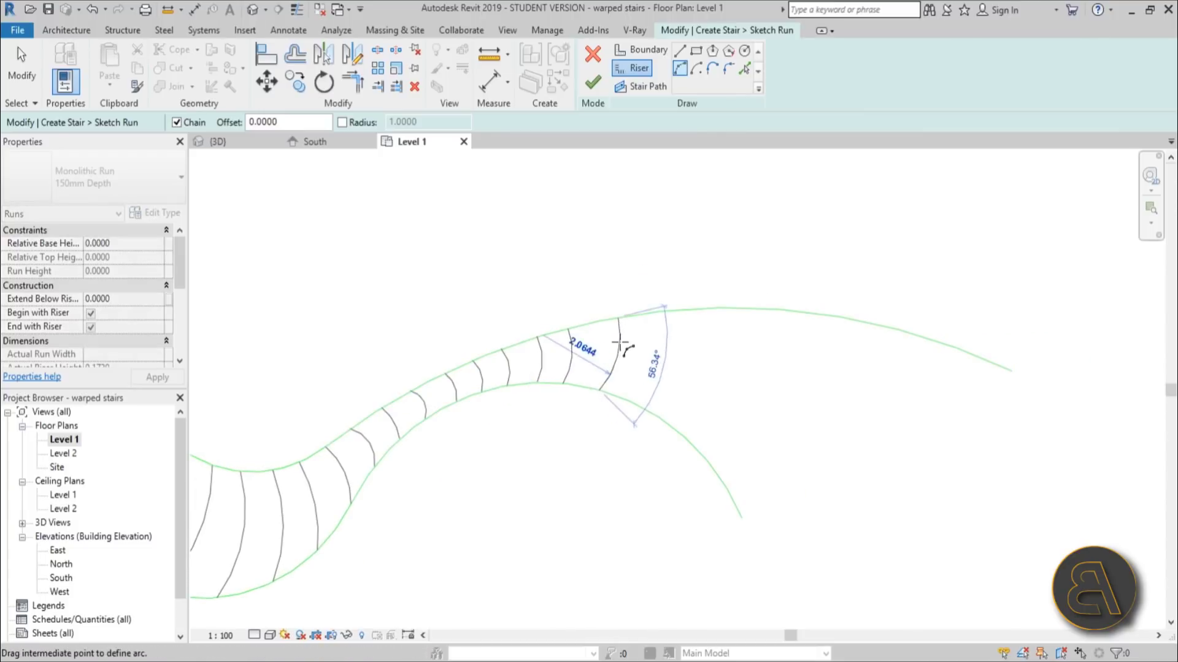
click(620, 342)
scroll(689, 334, down, 3)
key(Escape)
key(Escape)
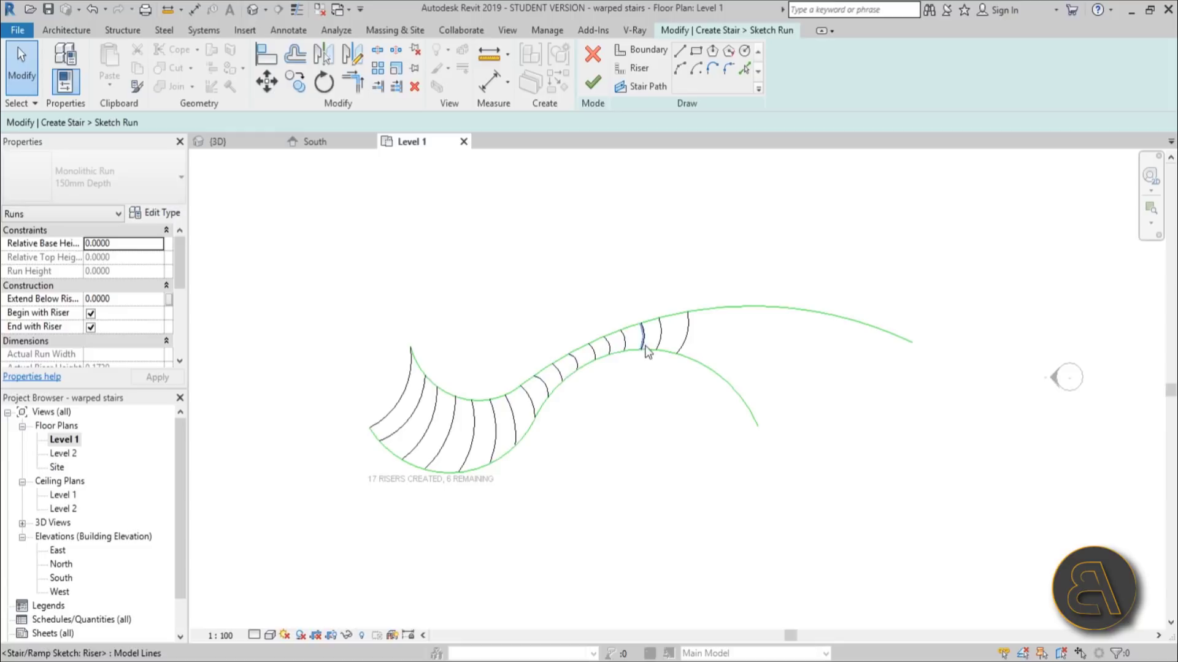
scroll(713, 363, up, 3)
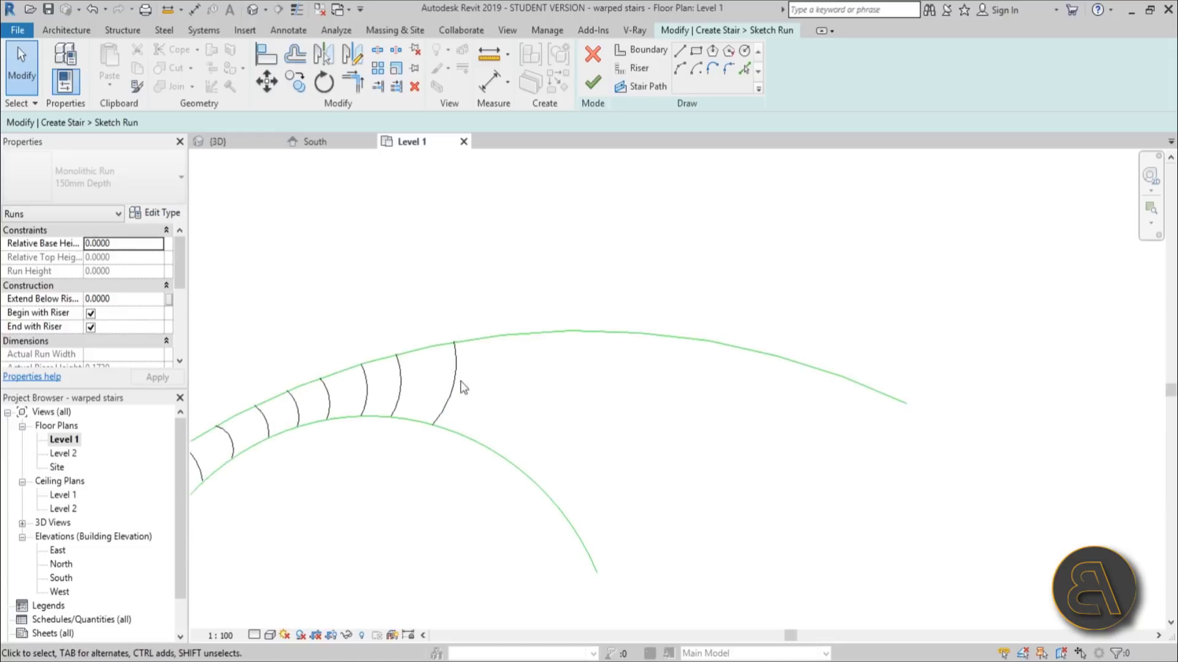
click(695, 70)
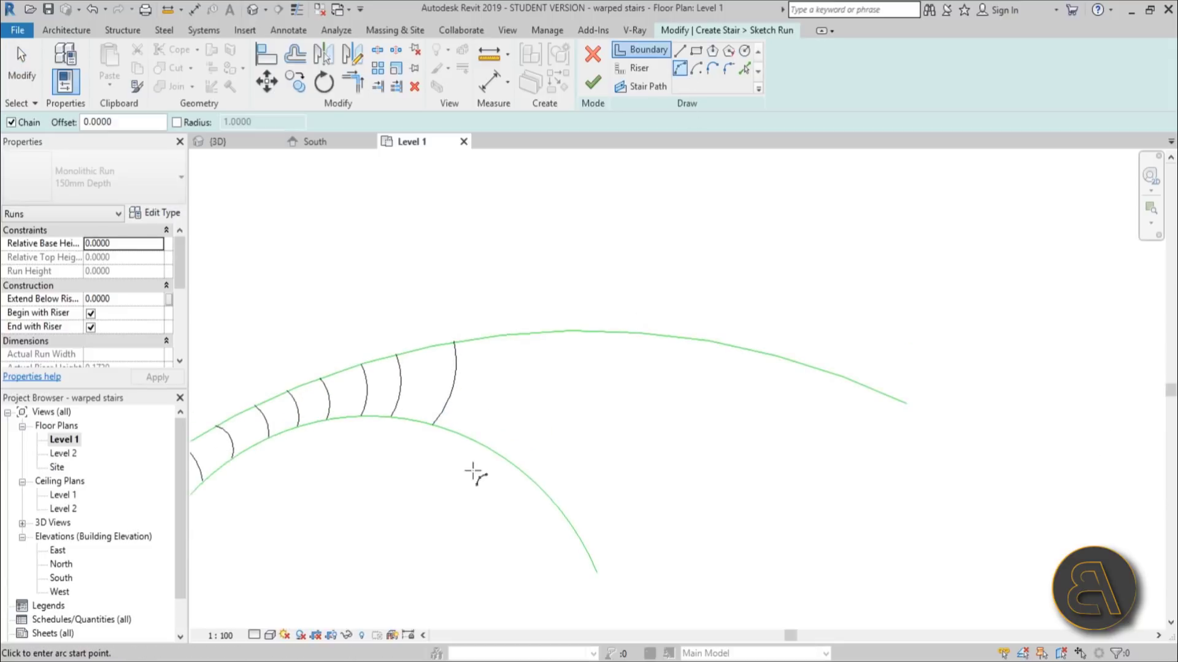
click(469, 437)
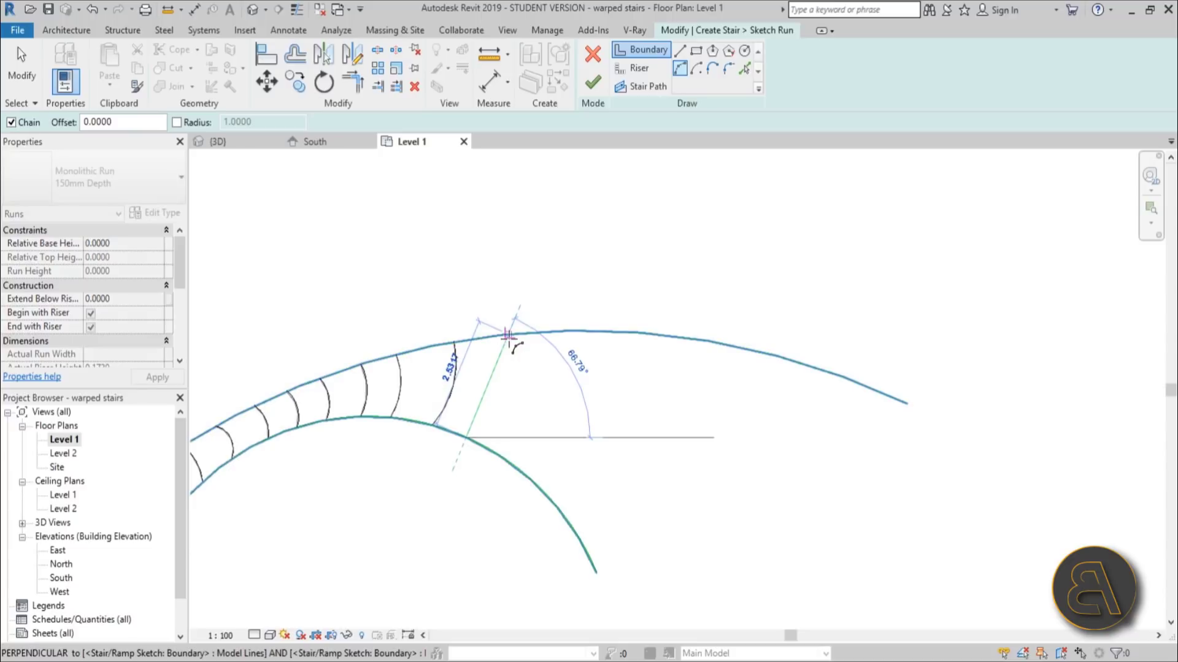
key(Escape)
Add the eighteenth and nineteenth arc risers where the run widens again, giving the nineteenth a radius of about 4.39.
click(628, 76)
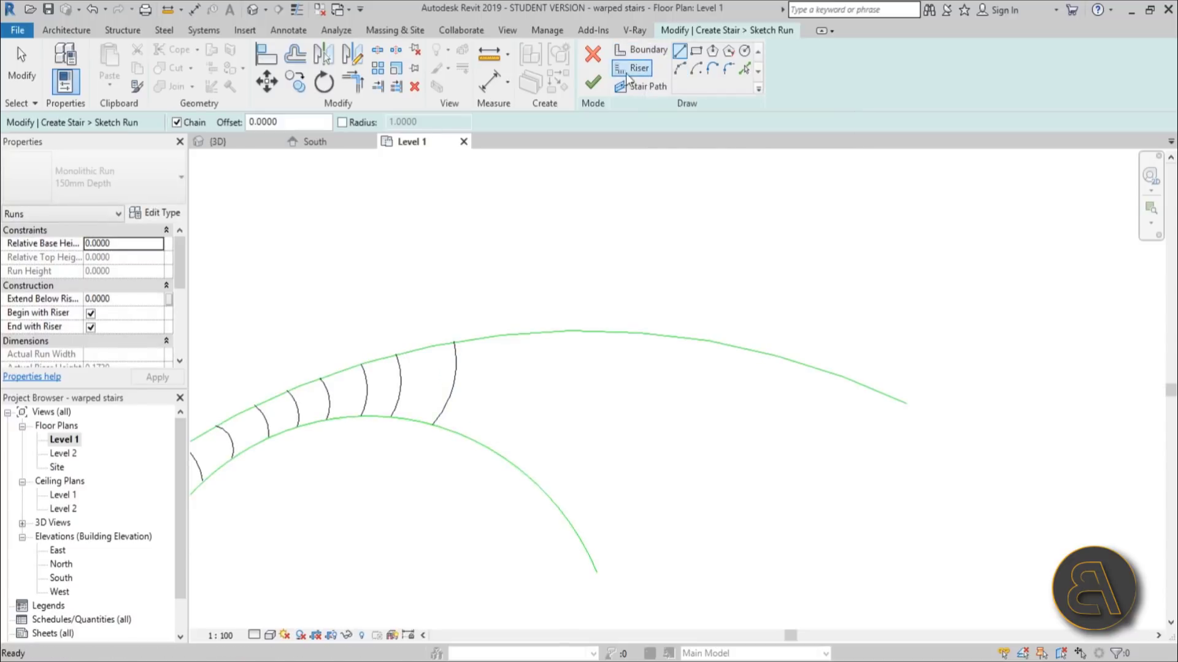
click(658, 55)
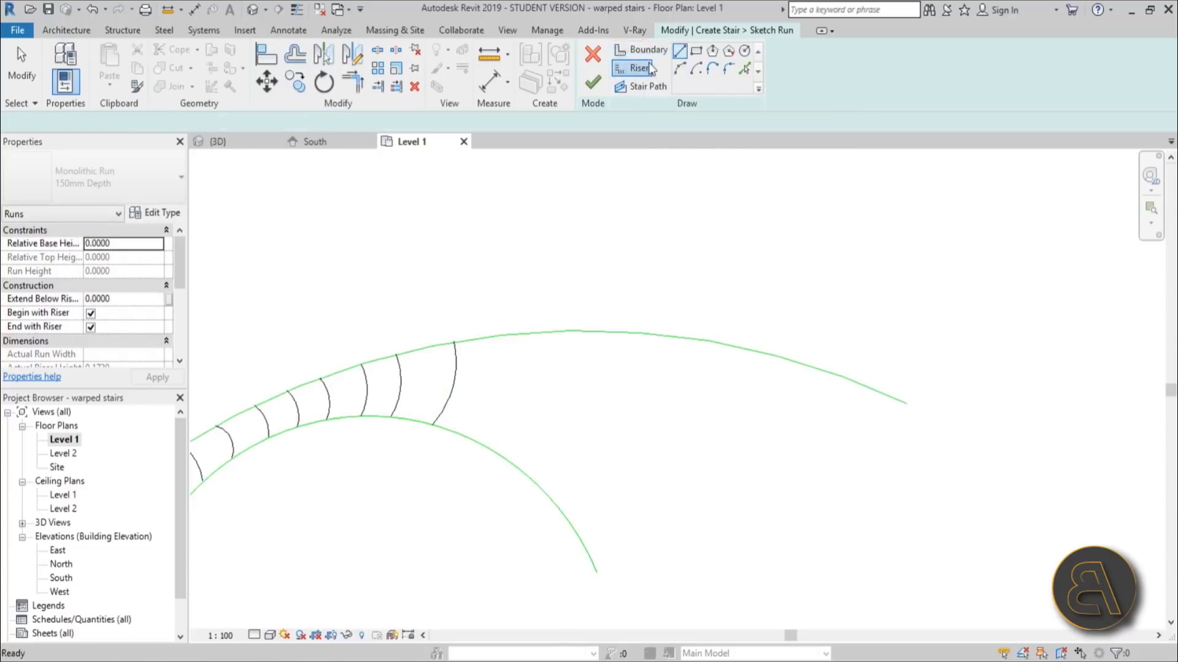
click(638, 68)
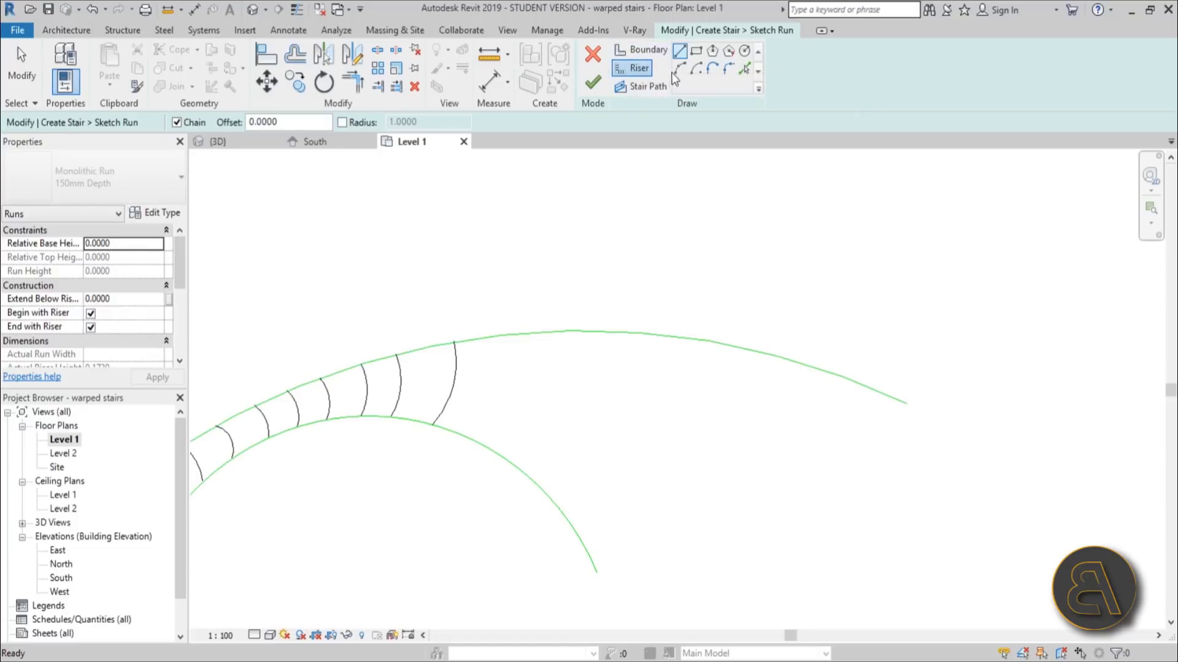
click(470, 436)
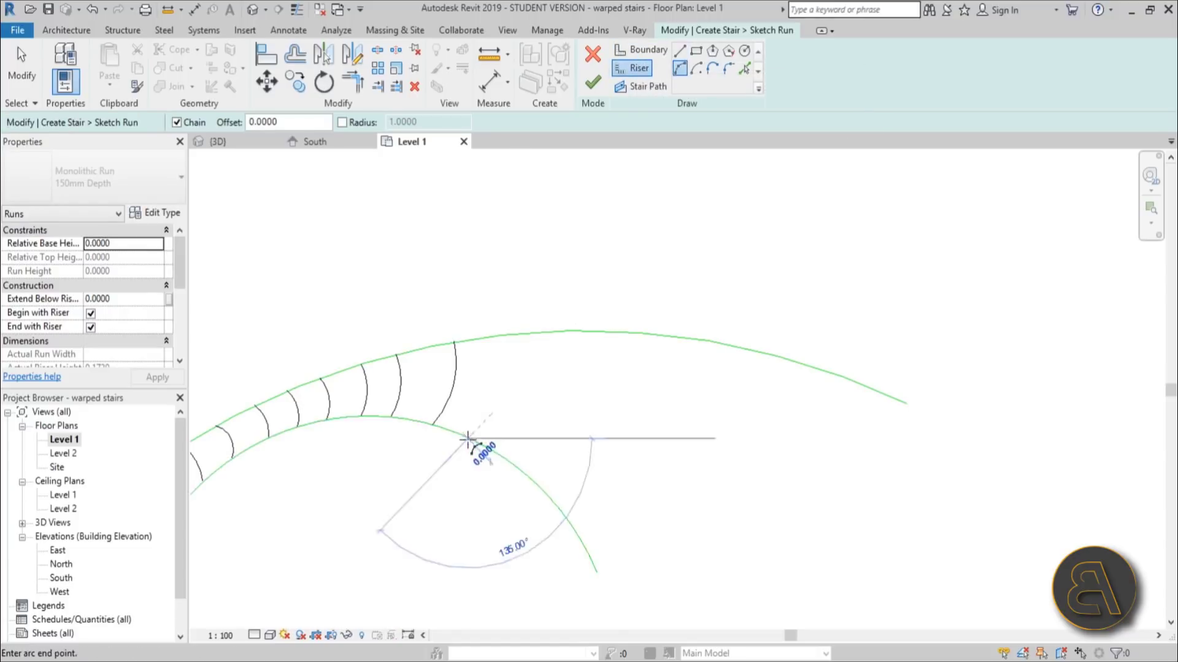
click(496, 337)
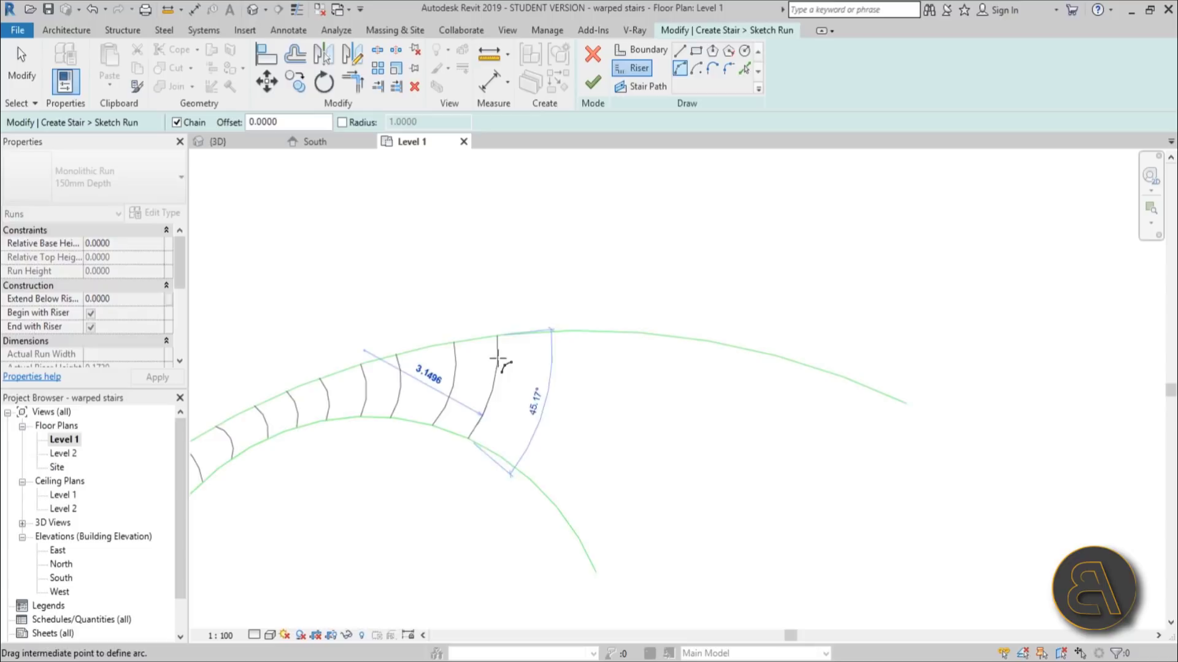
click(498, 365)
click(499, 457)
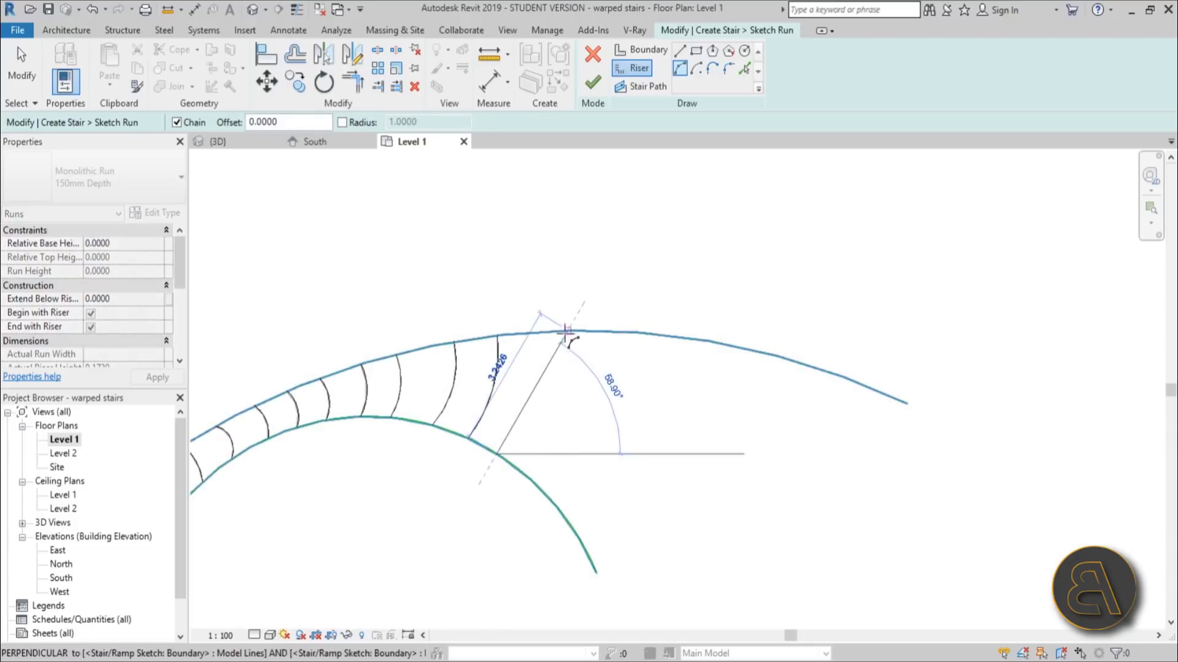
click(555, 331)
click(548, 368)
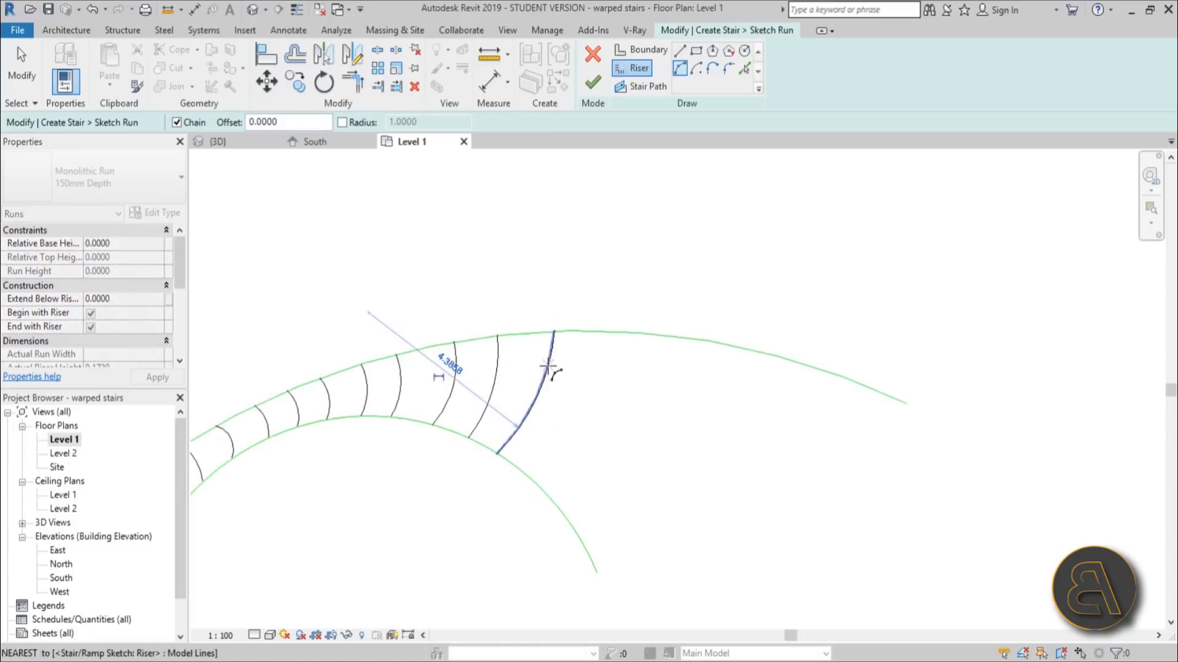
Sketch the twentieth and twenty-first risers as longer arcs fanning down the descending part of the inner boundary.
click(526, 476)
click(615, 322)
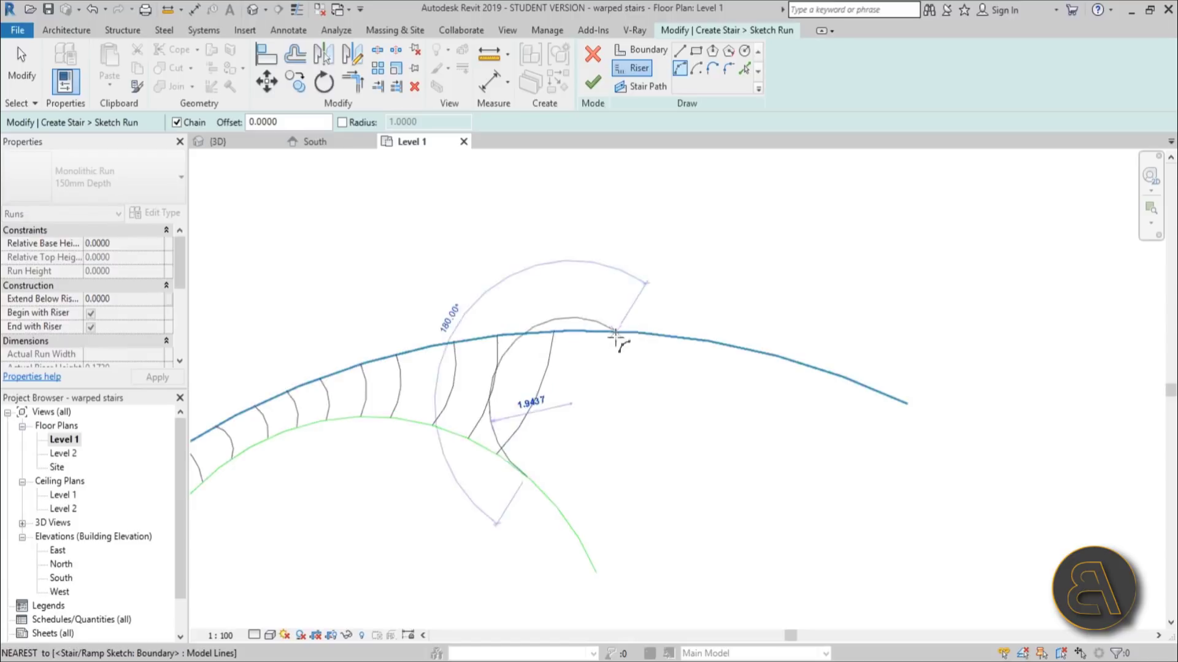
click(605, 376)
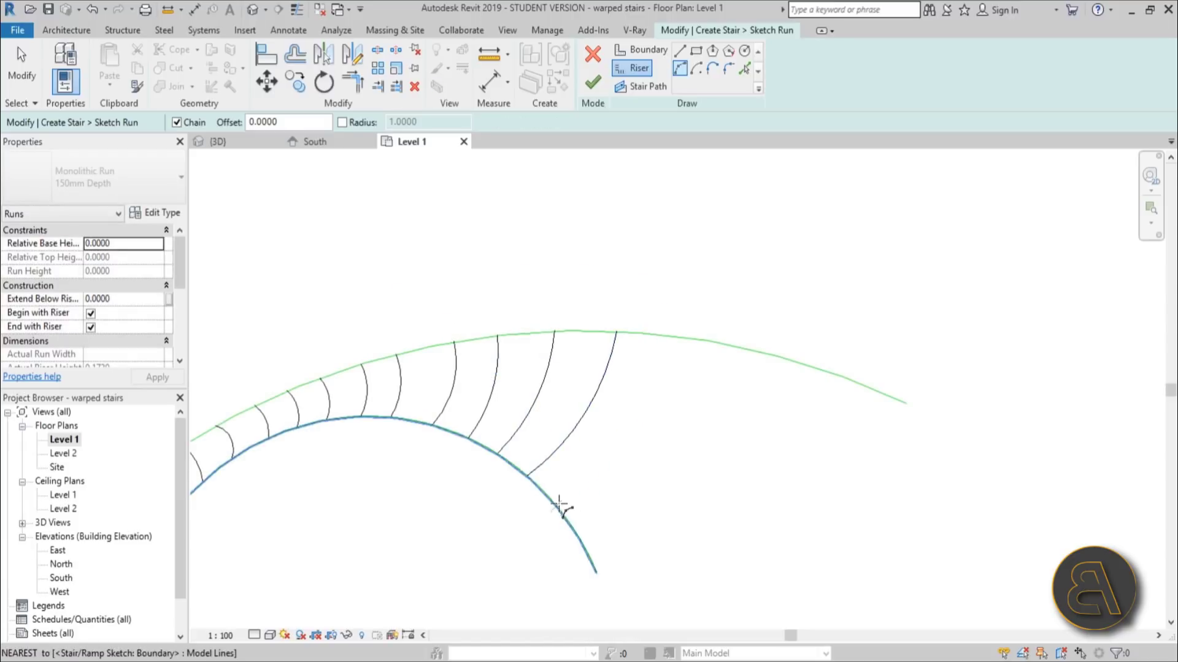
click(551, 504)
click(682, 338)
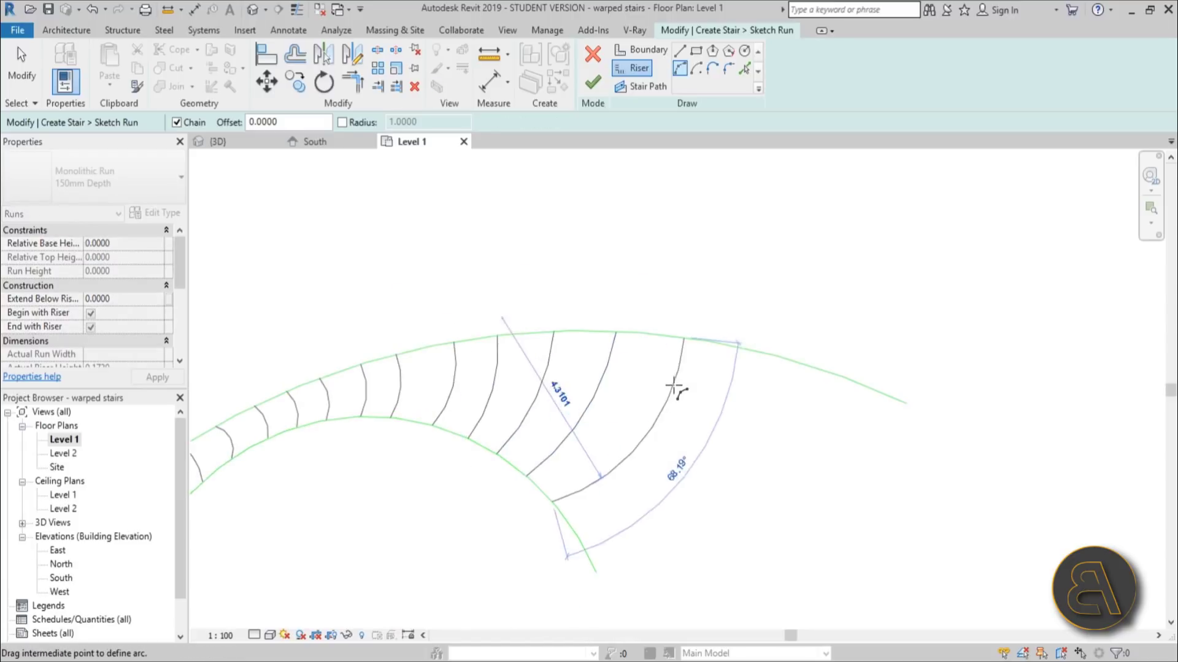
click(663, 387)
Add the twenty-second riser arc, and close the run with a twenty-third arc of radius about 23.9 between both boundaries' endpoints.
click(574, 530)
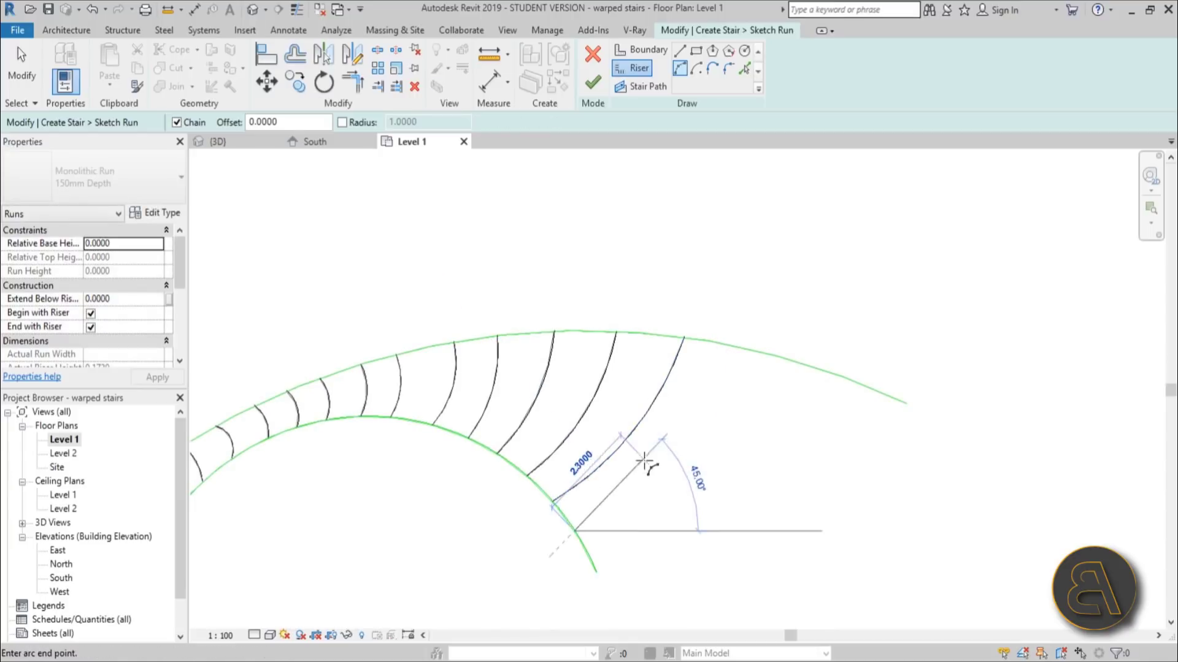
click(785, 360)
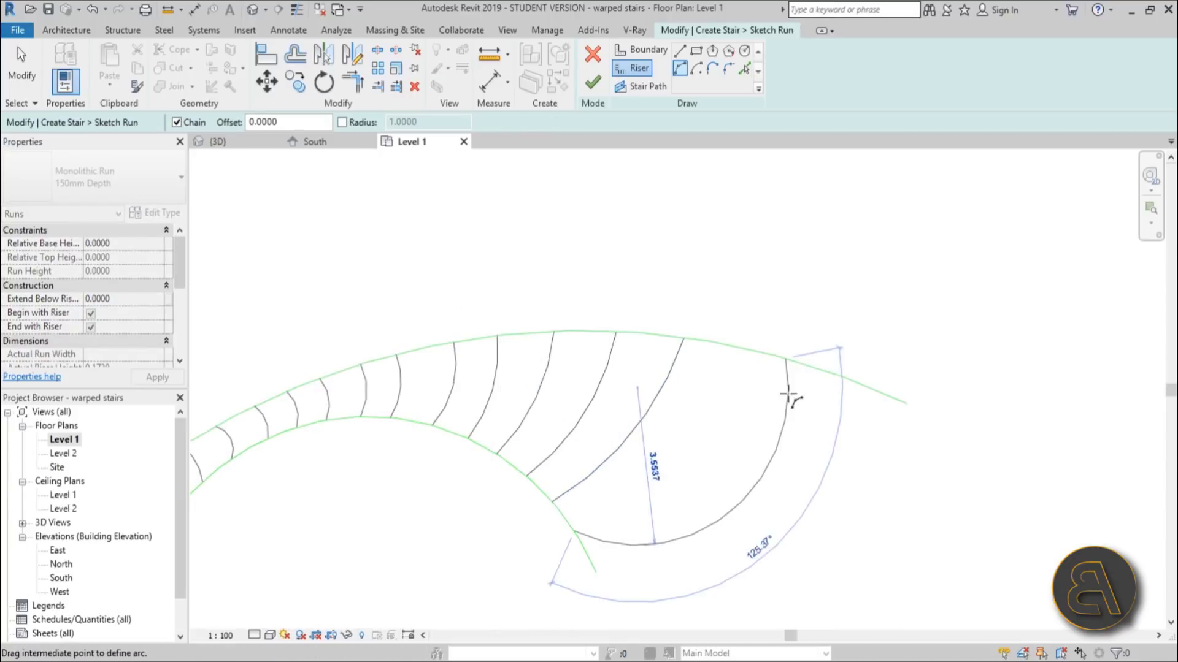
click(764, 400)
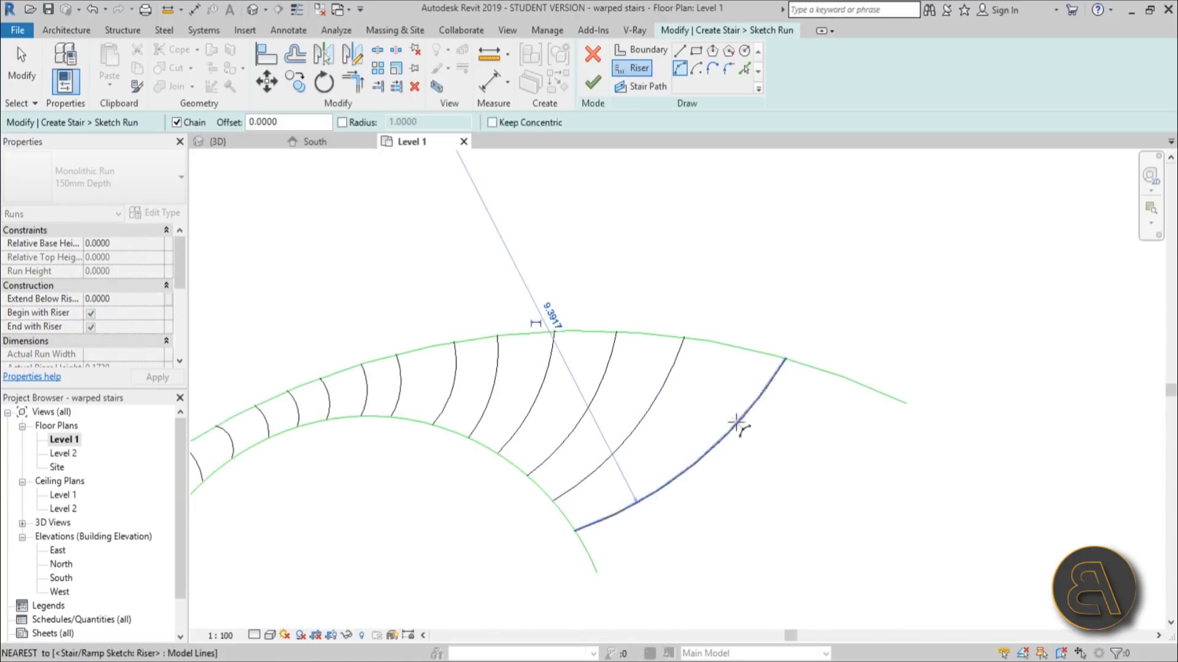
click(597, 573)
click(907, 403)
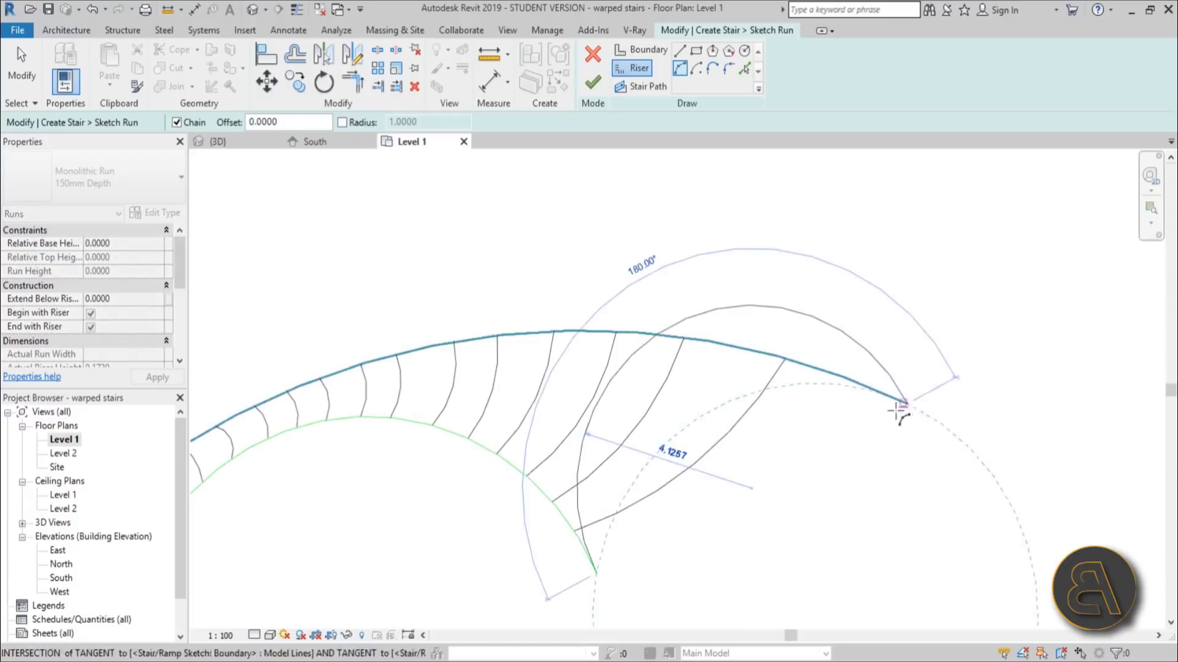
click(793, 485)
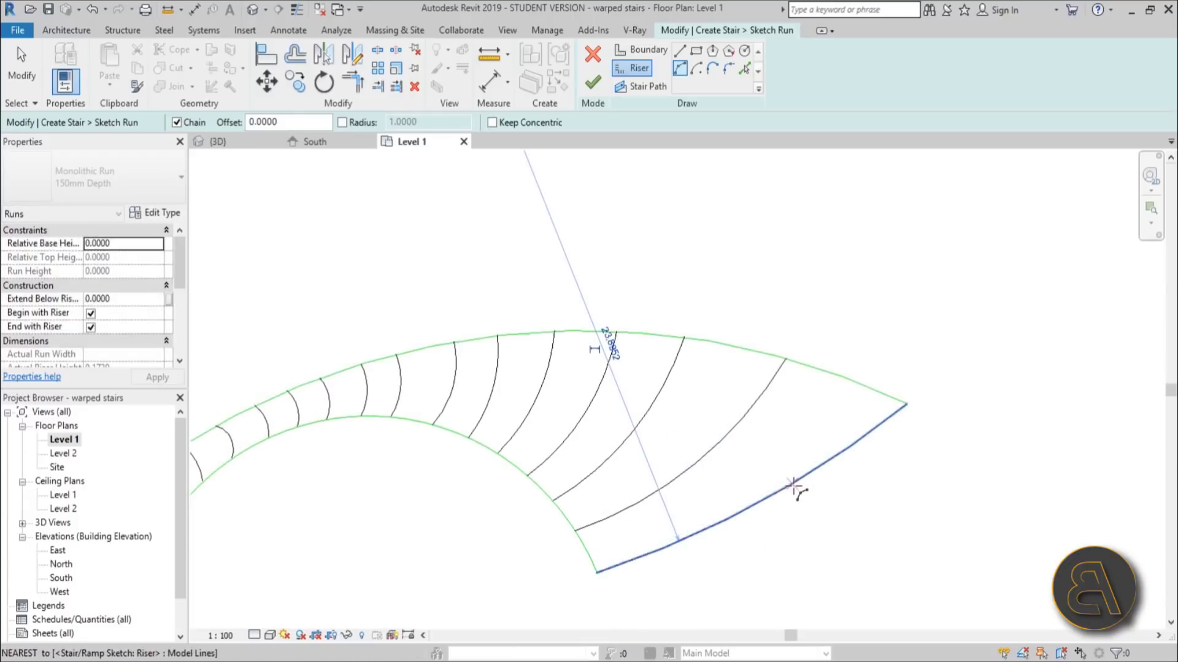
key(Escape)
key(Escape)
Reshape the last riser so that it bulges farther outward, matching the curvature of the neighbouring risers.
click(784, 489)
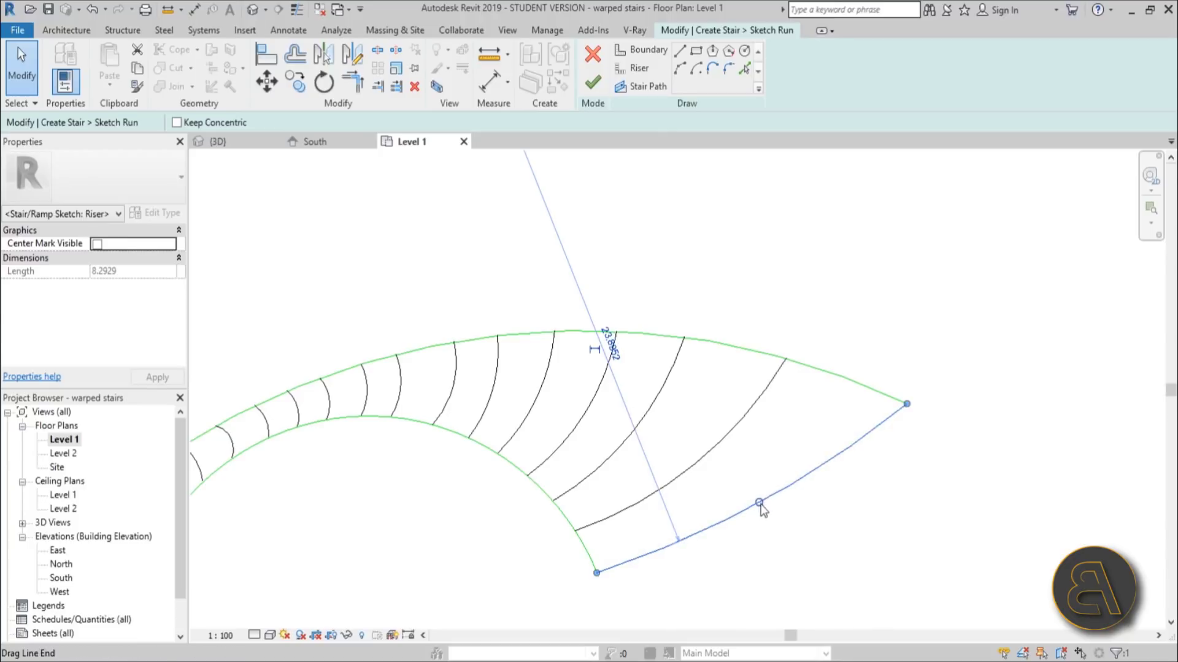
drag(759, 502, 767, 520)
click(762, 461)
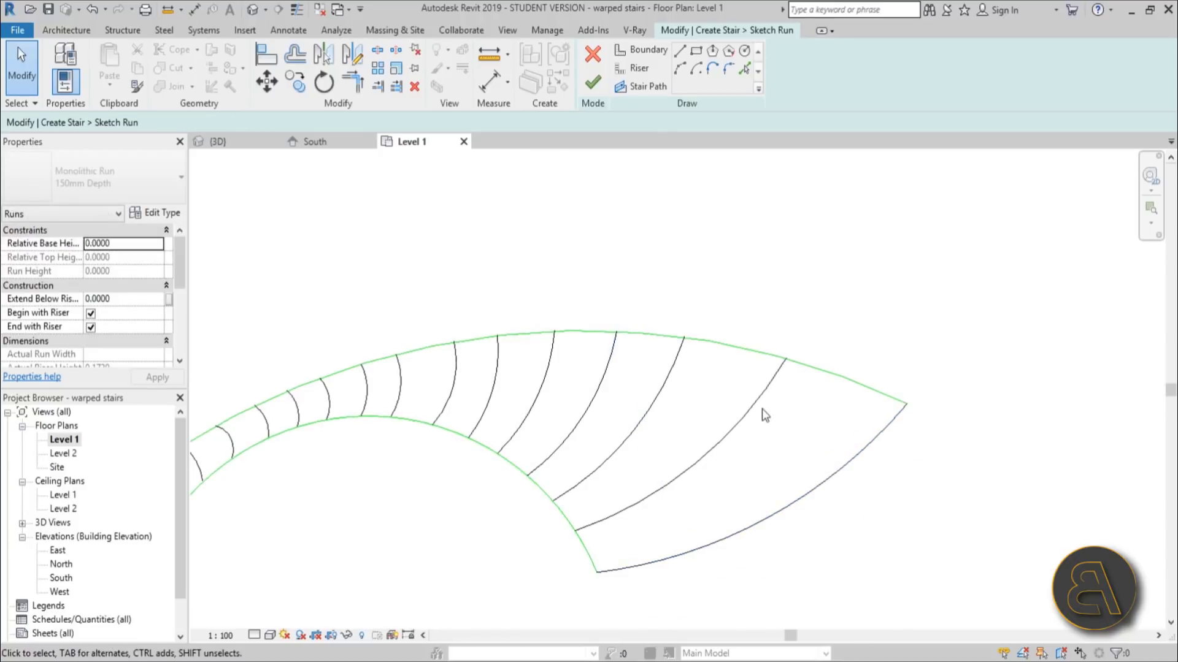
Try to finish the run sketch using only the boundaries and the 23 risers.
scroll(746, 410, down, 5)
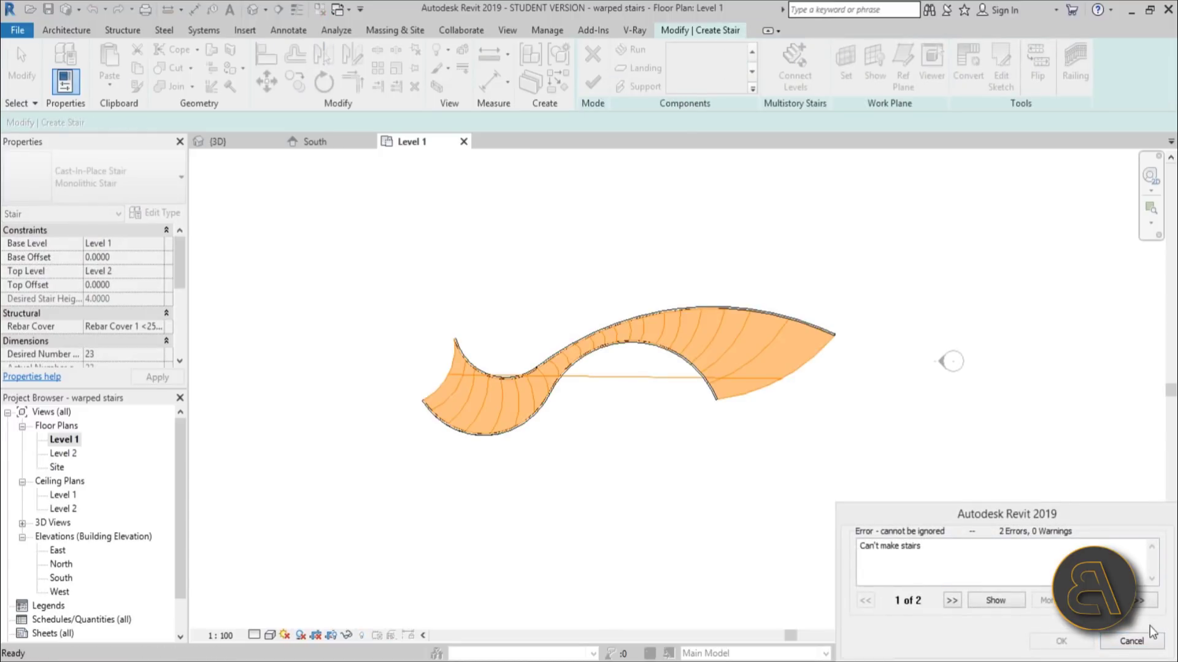
click(1131, 641)
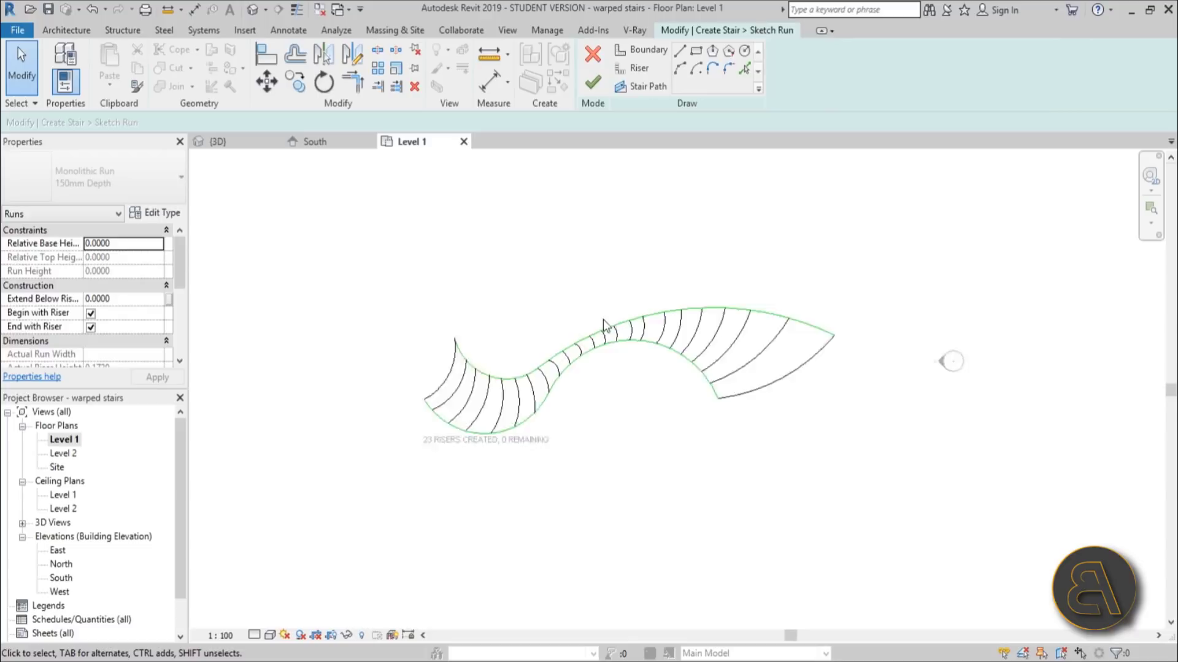
Draw a stair path arc of radius about 7.06 from the first riser's midpoint to the middle of the eleventh riser.
scroll(603, 325, up, 2)
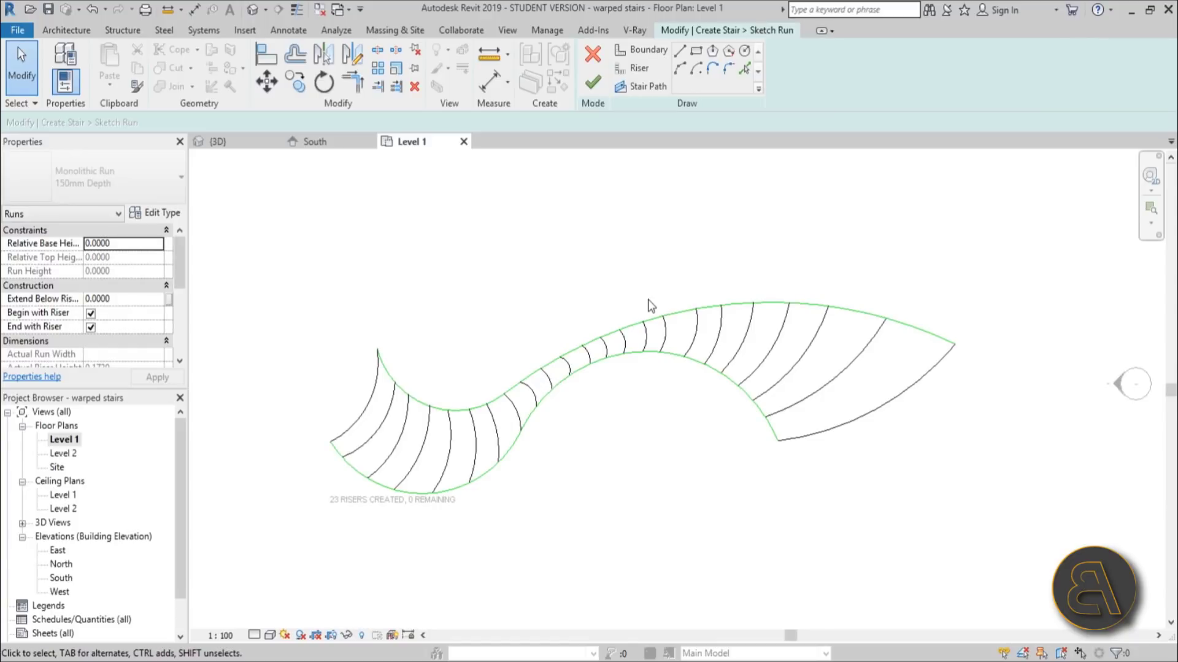
click(646, 87)
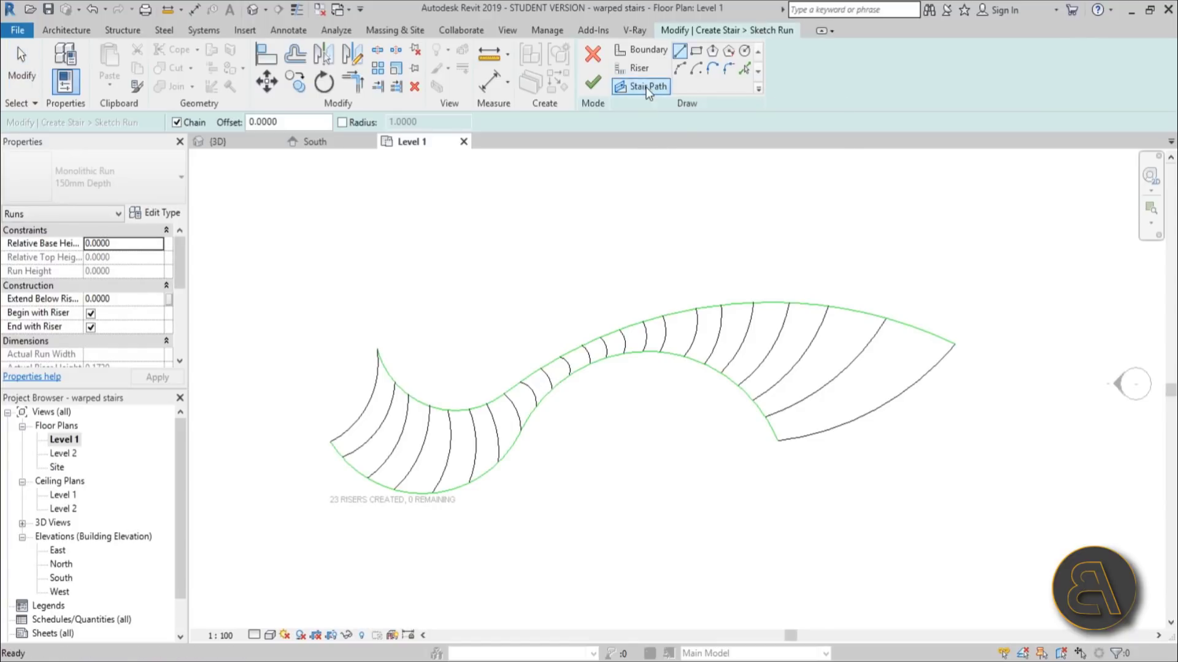
scroll(372, 402, up, 1)
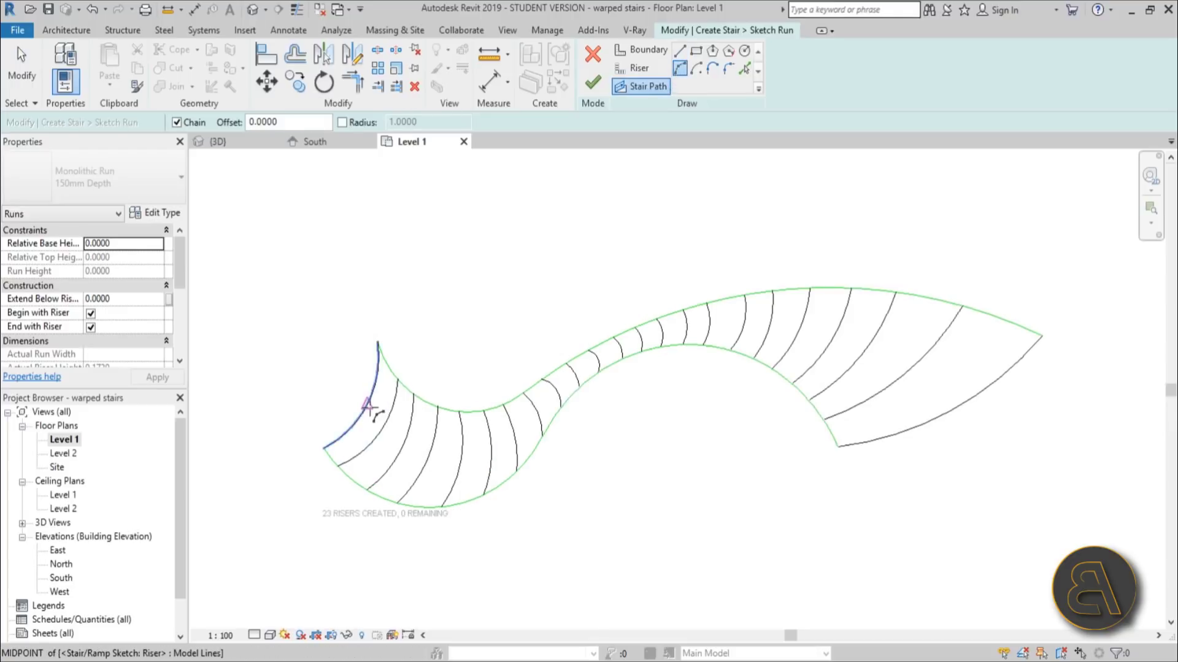
click(368, 410)
scroll(540, 366, up, 2)
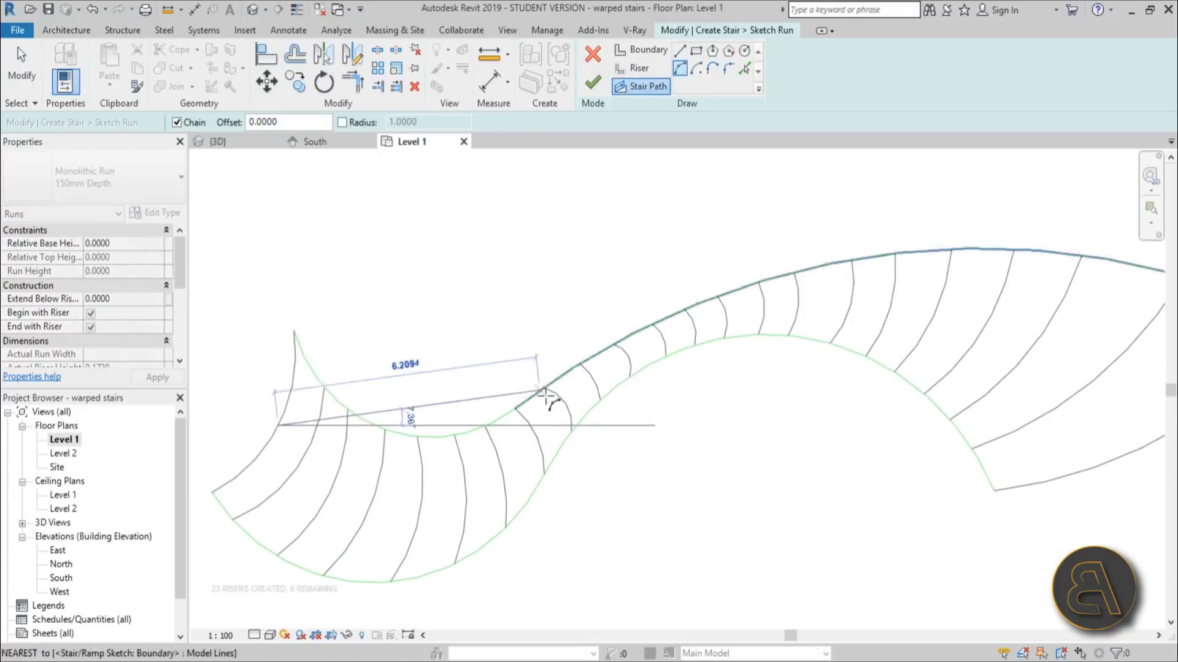
click(627, 358)
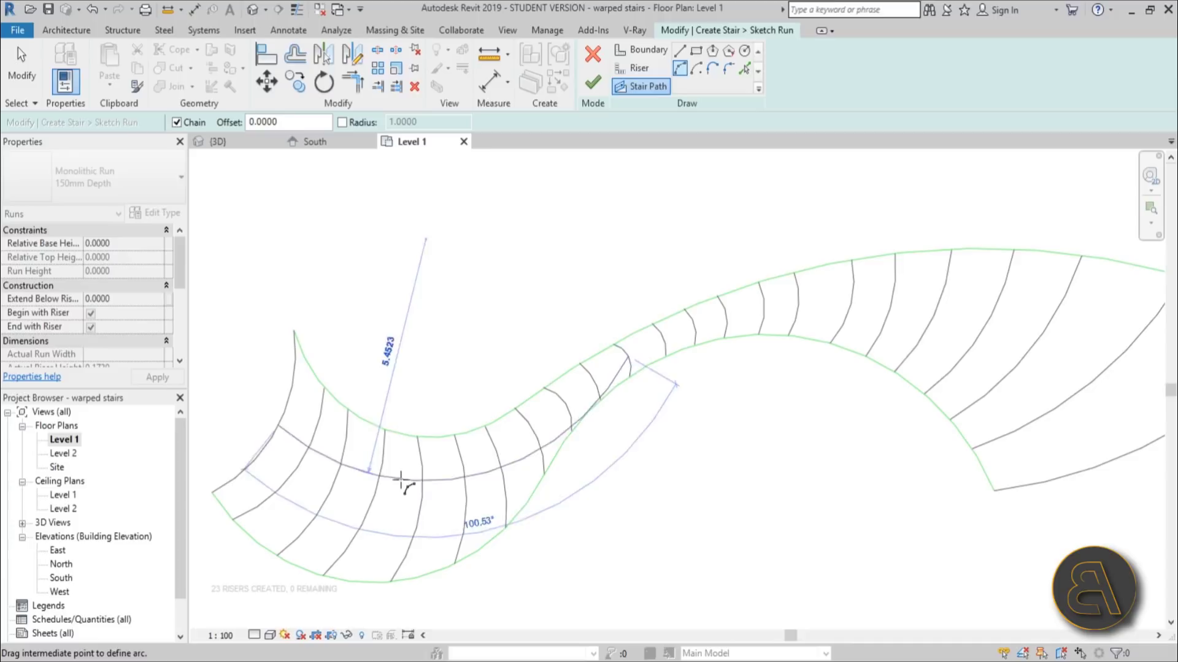
click(516, 427)
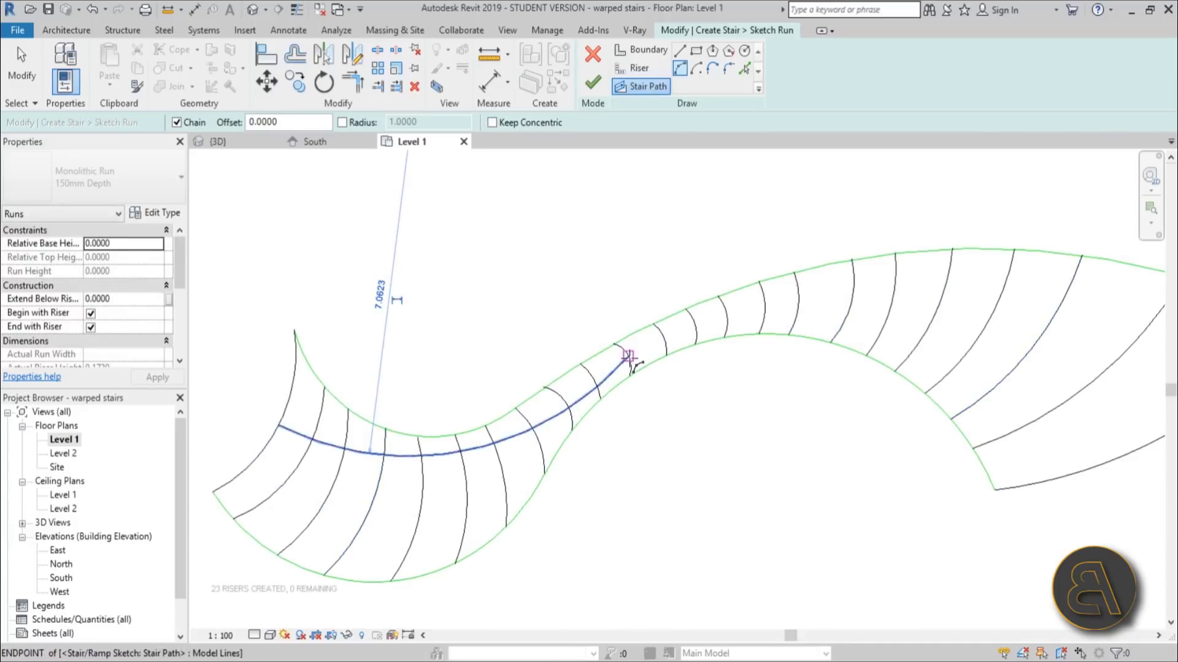
Continue the stair path with an arc of radius about 12.33 from the eleventh riser's middle to the last riser's midpoint.
click(628, 357)
middle_drag(1080, 429, 836, 380)
click(937, 378)
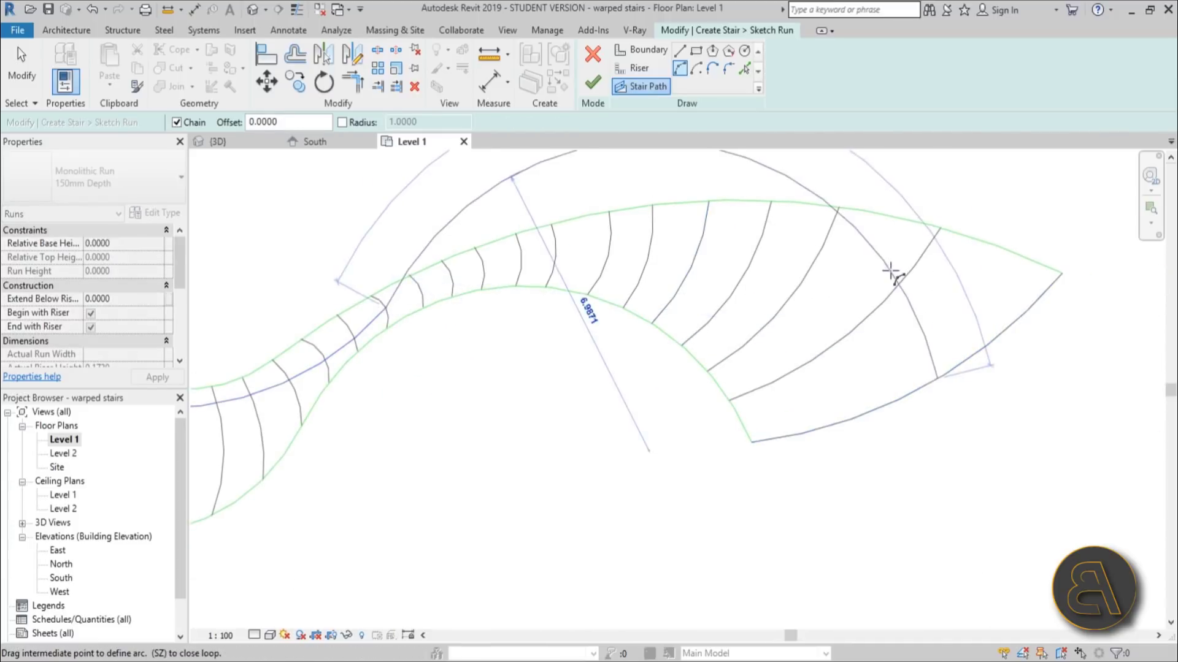
click(849, 318)
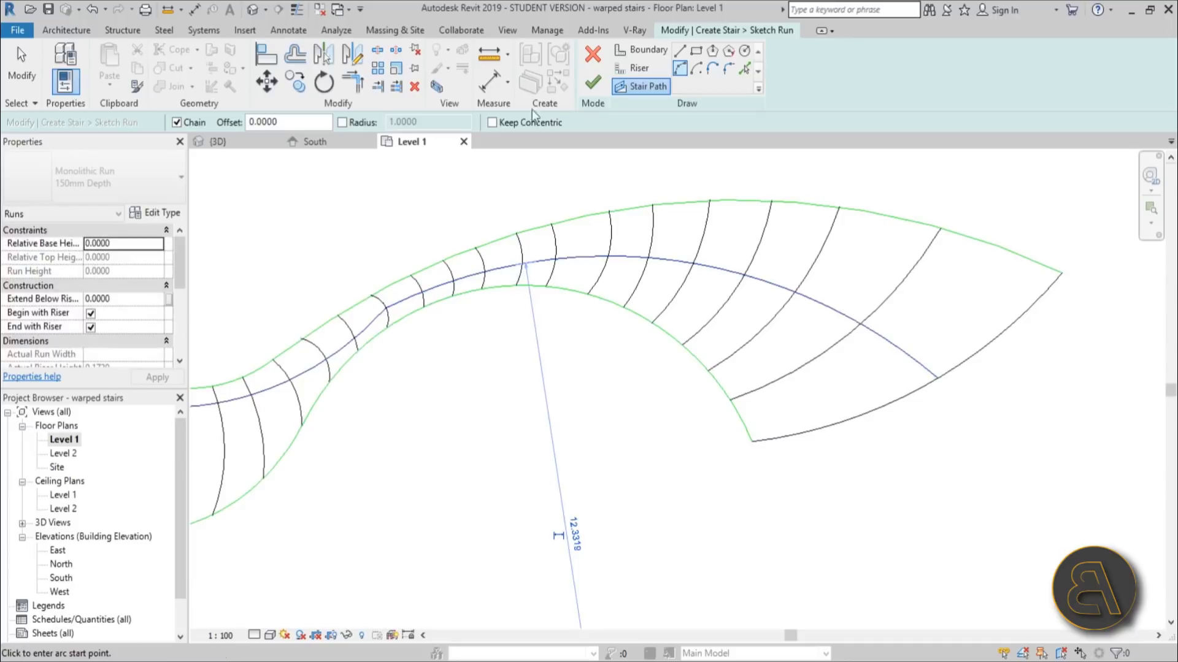
Try to finish the run sketch with the two-arc stair path.
click(593, 86)
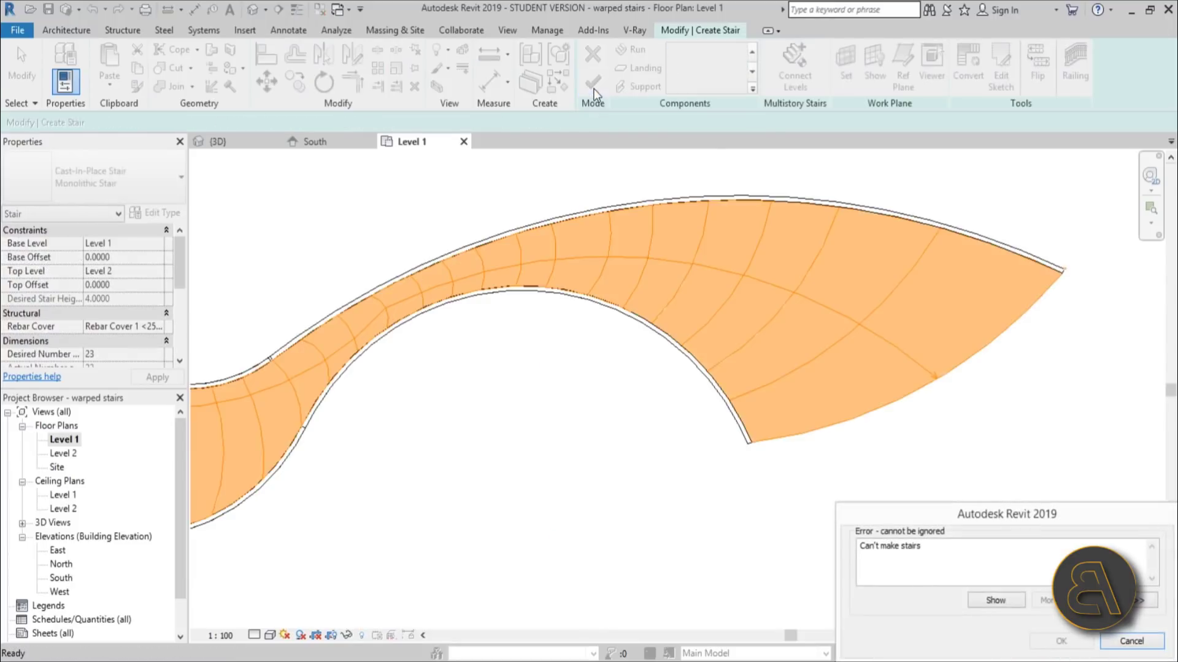
click(1130, 641)
scroll(578, 439, down, 1)
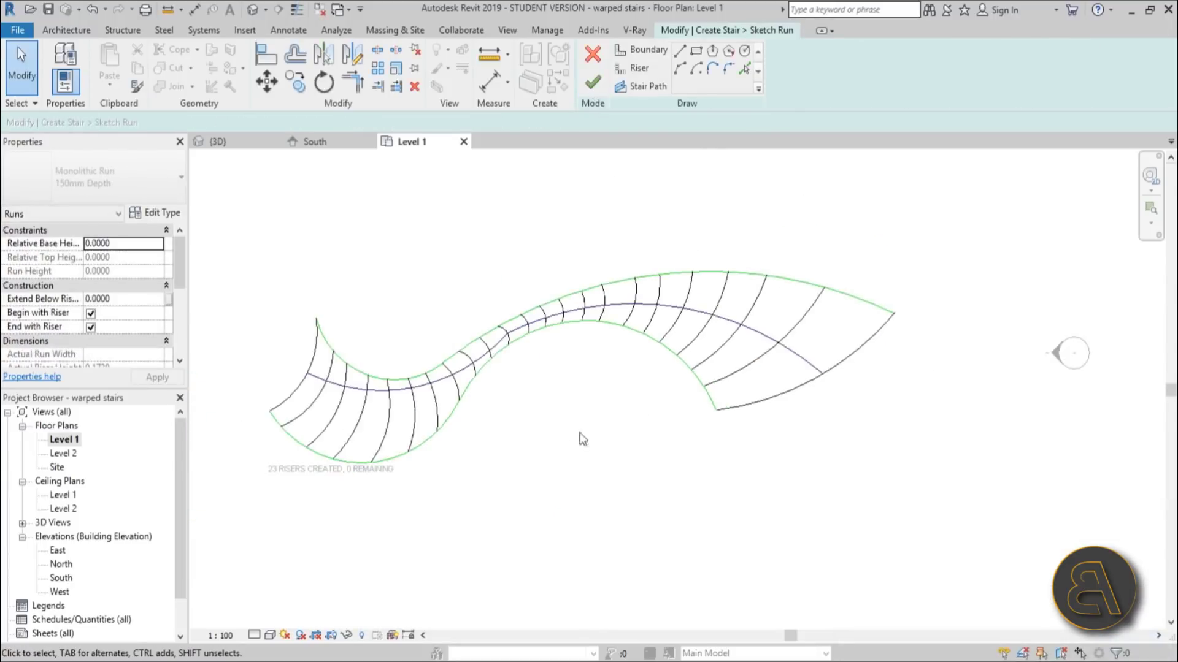
Delete the stair path arc on the first risers, and extend the remaining path arc back to between the seventh and eighth risers.
scroll(526, 334, up, 4)
click(525, 334)
scroll(610, 258, up, 1)
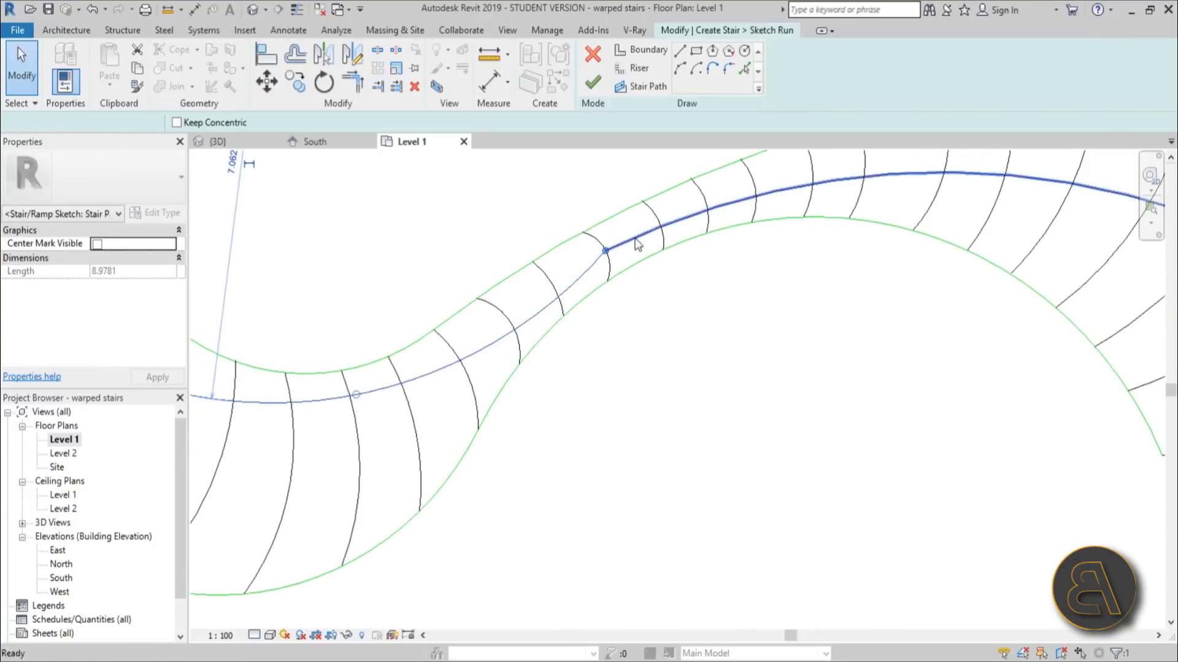
click(635, 239)
drag(605, 251, 438, 360)
scroll(644, 324, down, 1)
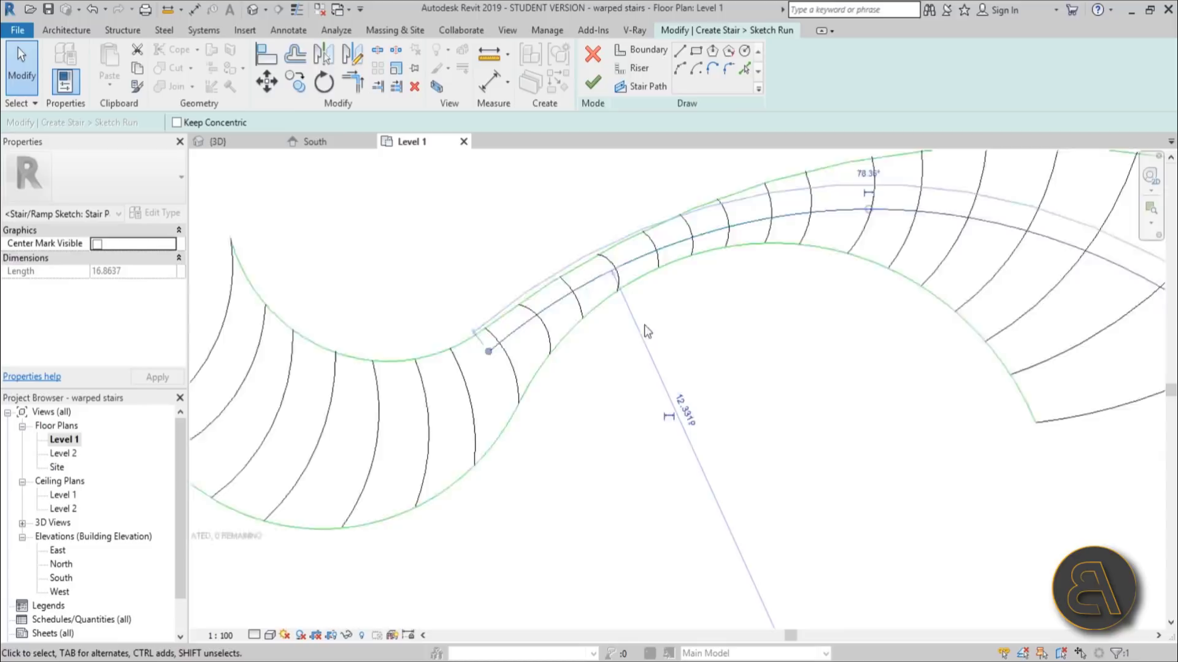
scroll(644, 326, down, 2)
middle_drag(660, 361, 674, 342)
scroll(547, 332, up, 2)
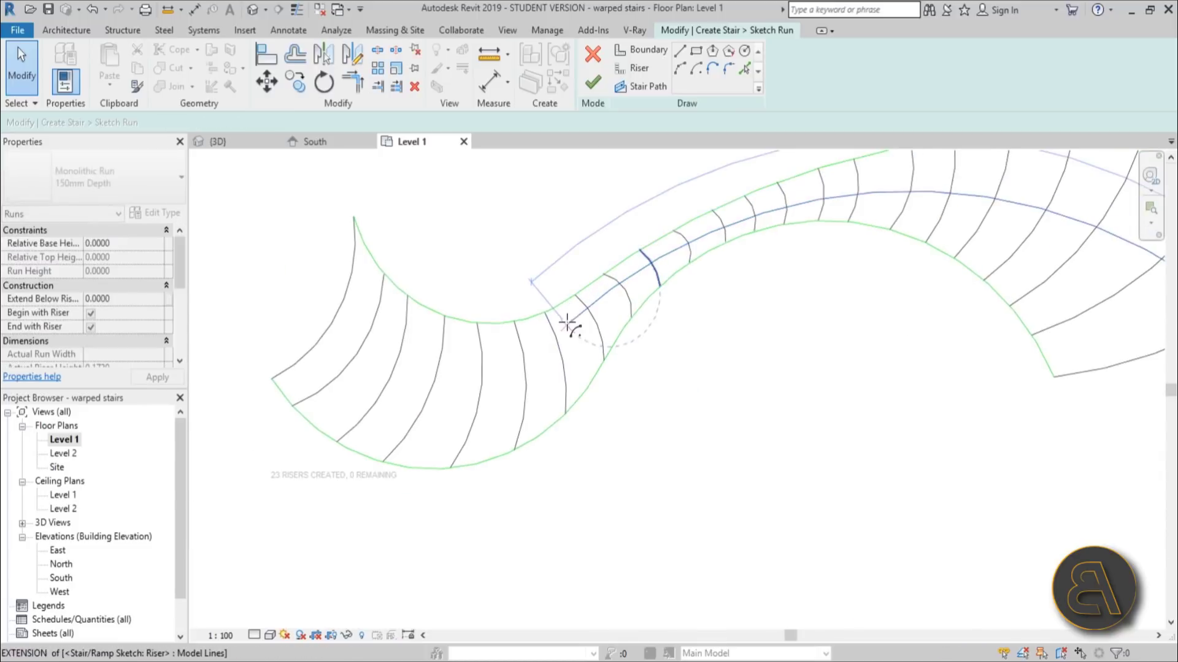
Draw a tangent stair path arc of radius about 4.24 from the extended path's end to the first riser's midpoint, and try finishing the run.
click(641, 85)
click(681, 69)
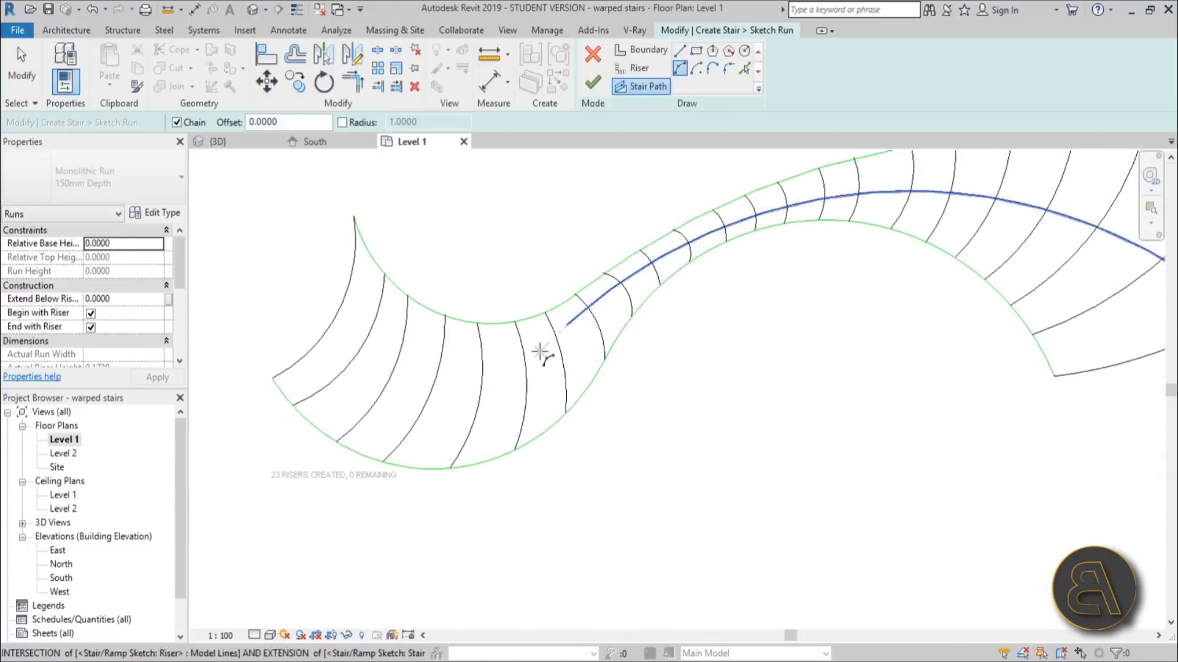
click(567, 324)
click(329, 325)
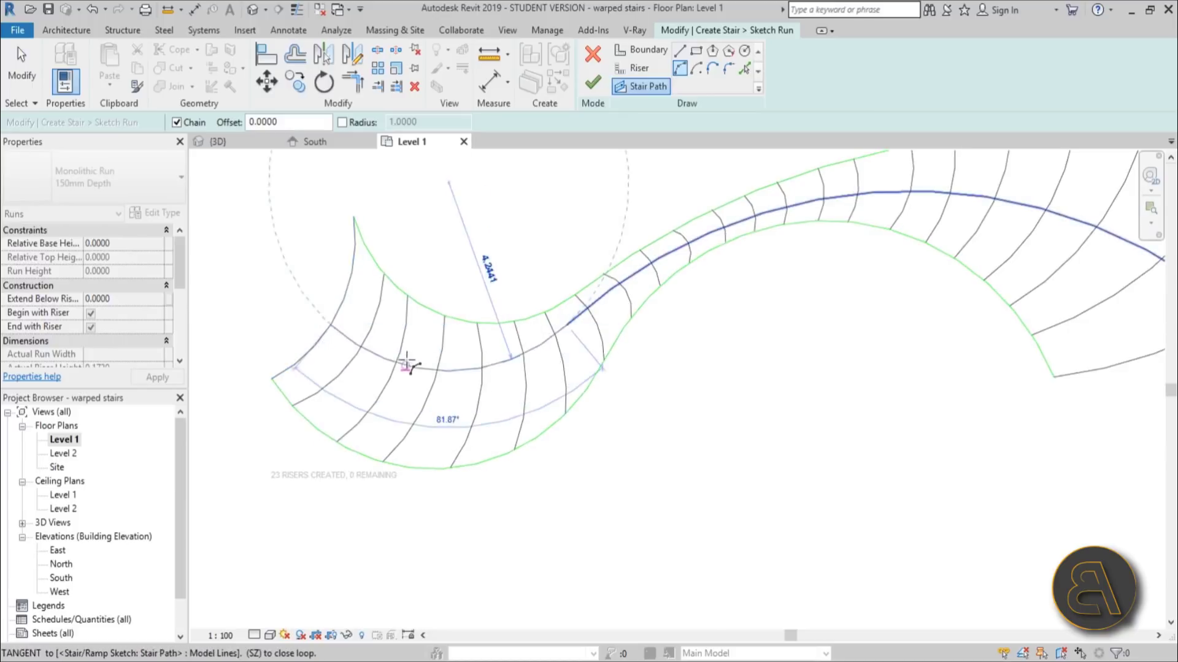
click(405, 360)
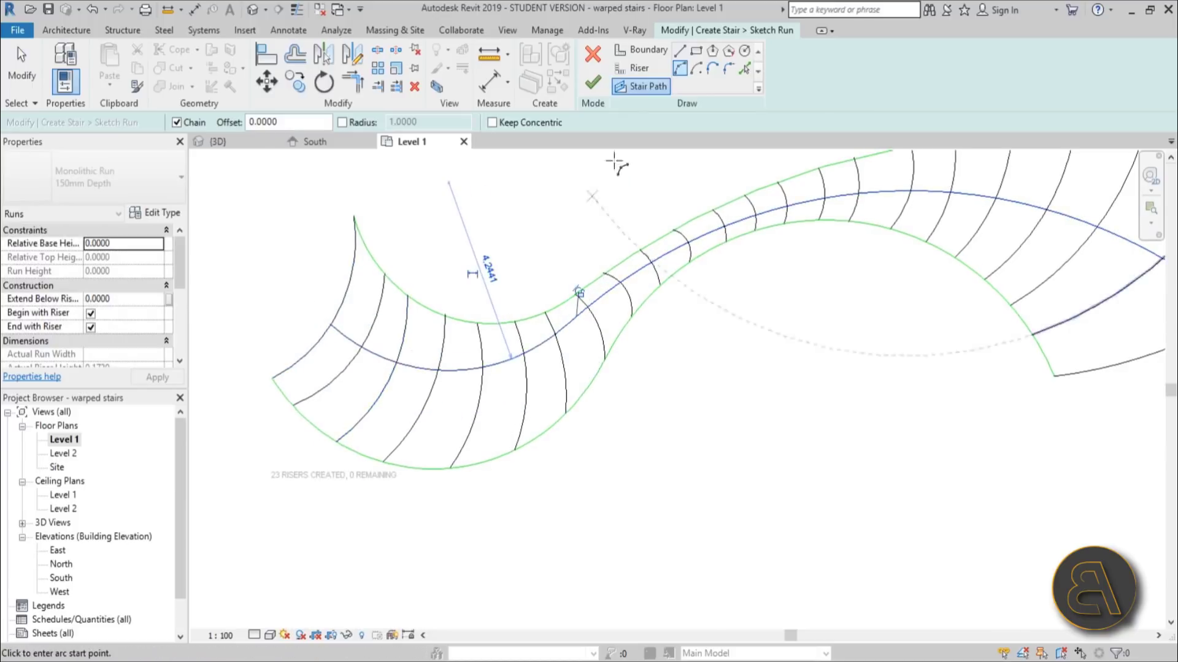
click(590, 83)
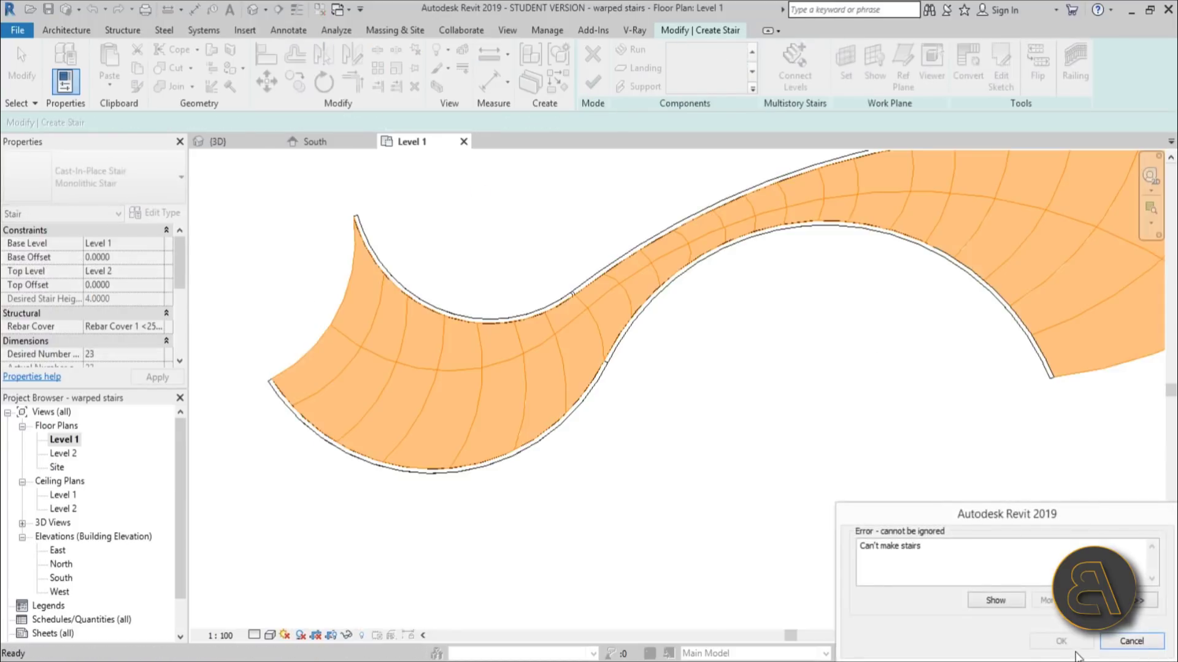
click(1129, 640)
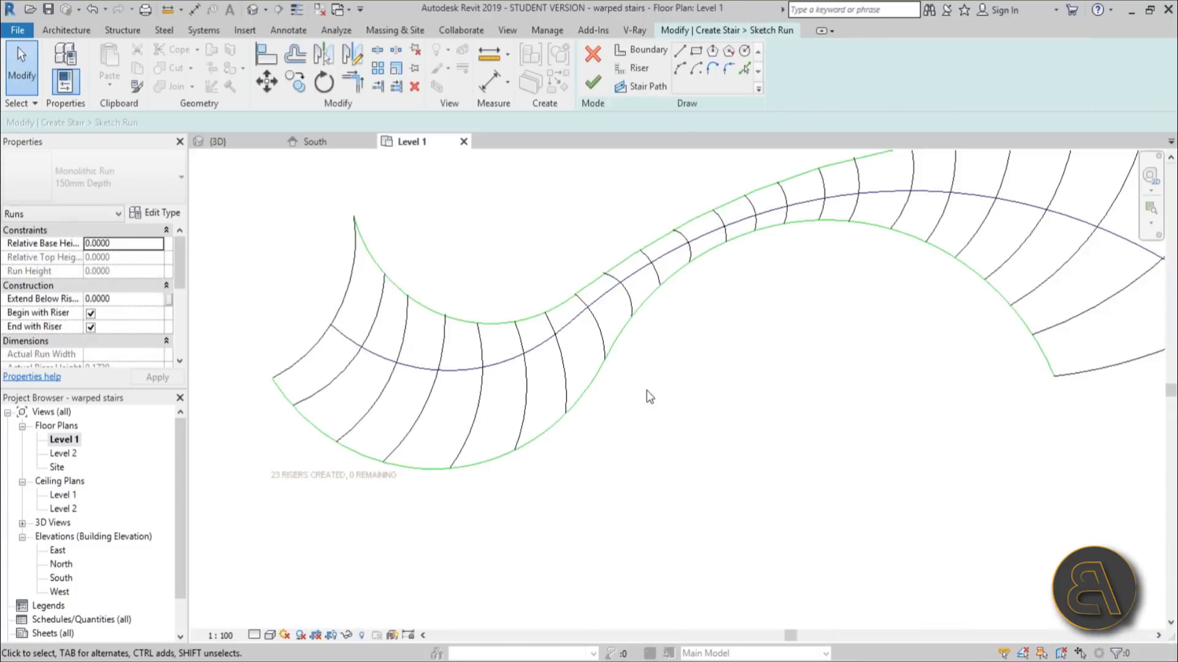
Examine the boundaries, riser ends and stair path along the whole run for gaps or misalignments.
scroll(558, 407, up, 3)
scroll(399, 259, up, 2)
scroll(421, 286, down, 3)
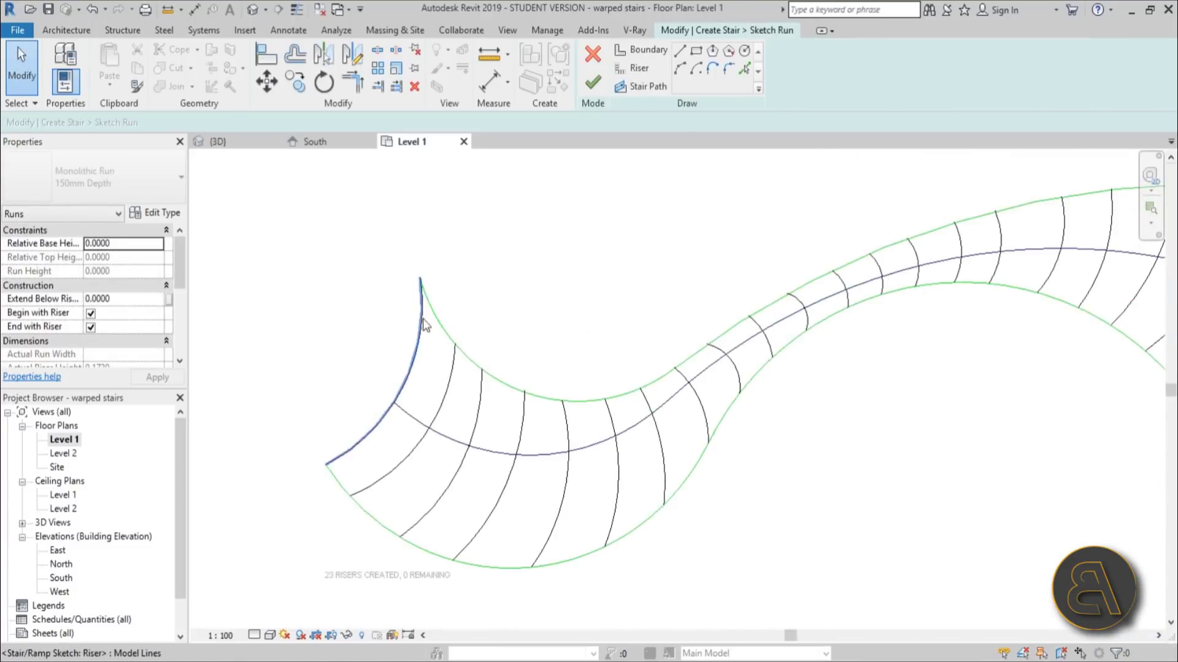
middle_drag(678, 410, 660, 344)
mouse_move(757, 341)
middle_down()
mouse_move(409, 347)
mouse_move(717, 261)
middle_up()
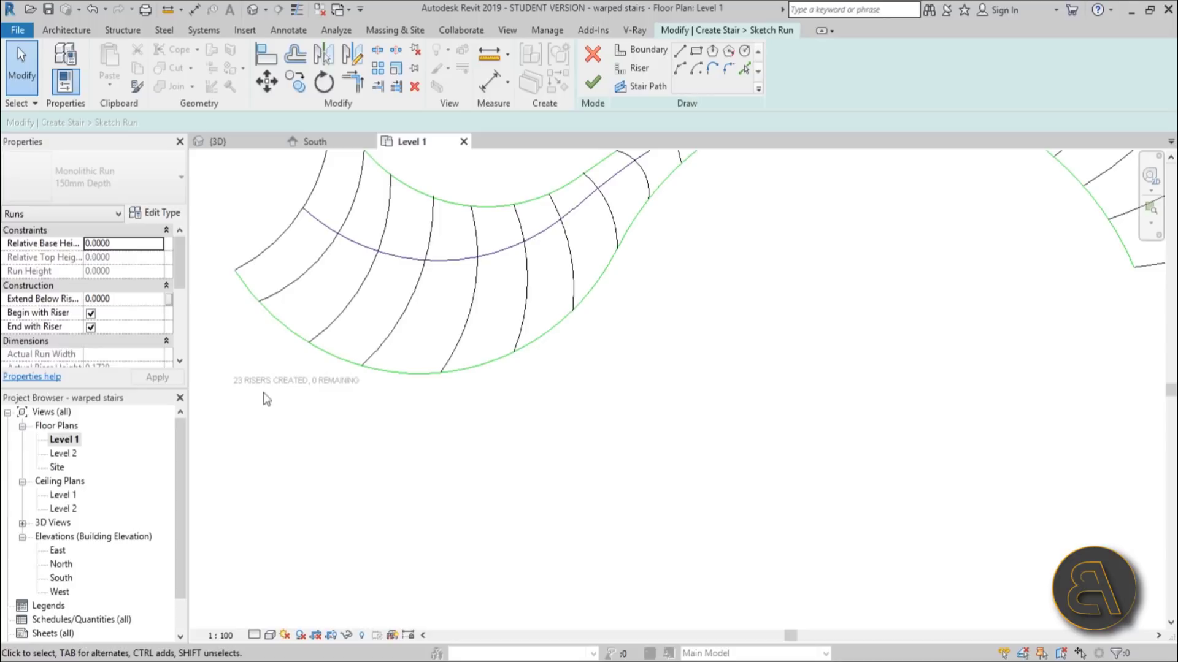
scroll(265, 398, down, 4)
scroll(466, 397, up, 2)
scroll(631, 394, up, 2)
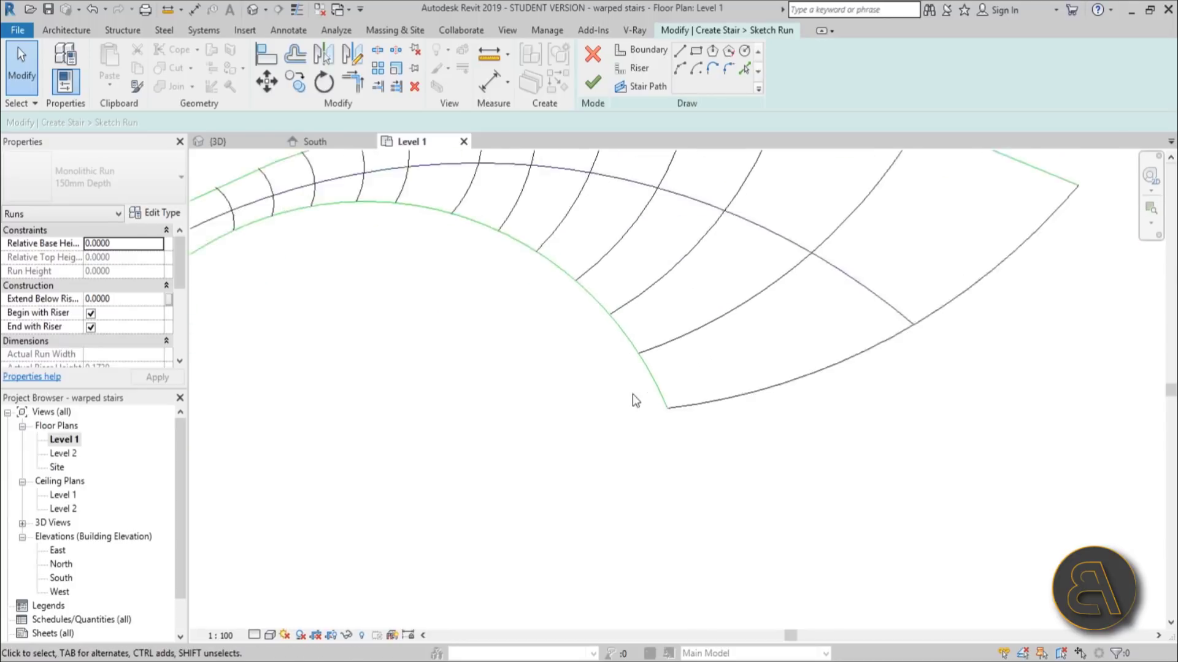
scroll(727, 398, down, 3)
scroll(626, 454, up, 4)
scroll(658, 417, down, 3)
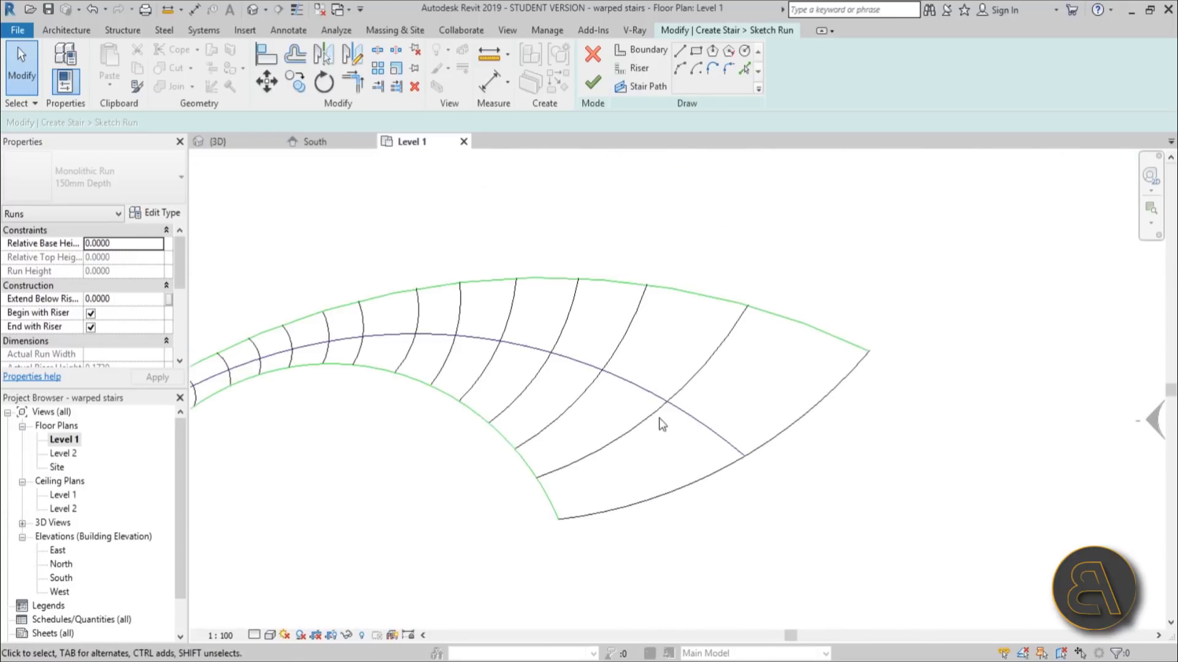
scroll(659, 417, down, 2)
Flatten the eleventh riser slightly, and reduce the bulge of the second arc of the inner boundary to widen the run.
click(544, 337)
scroll(543, 335, up, 3)
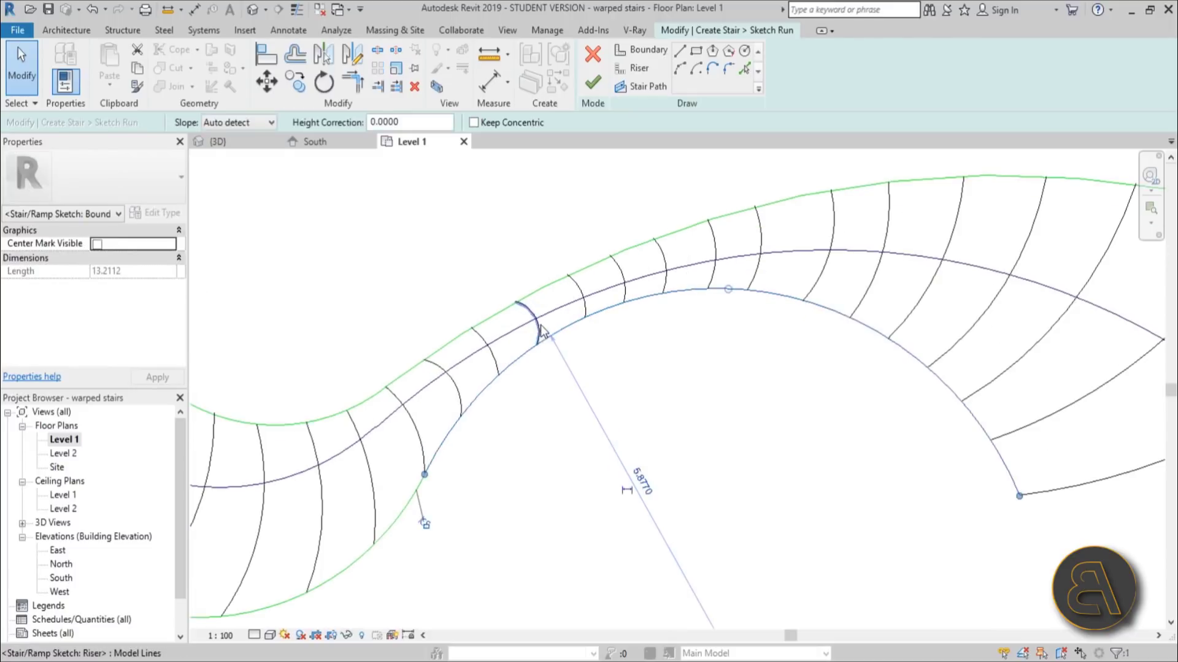
click(540, 325)
drag(534, 318, 532, 321)
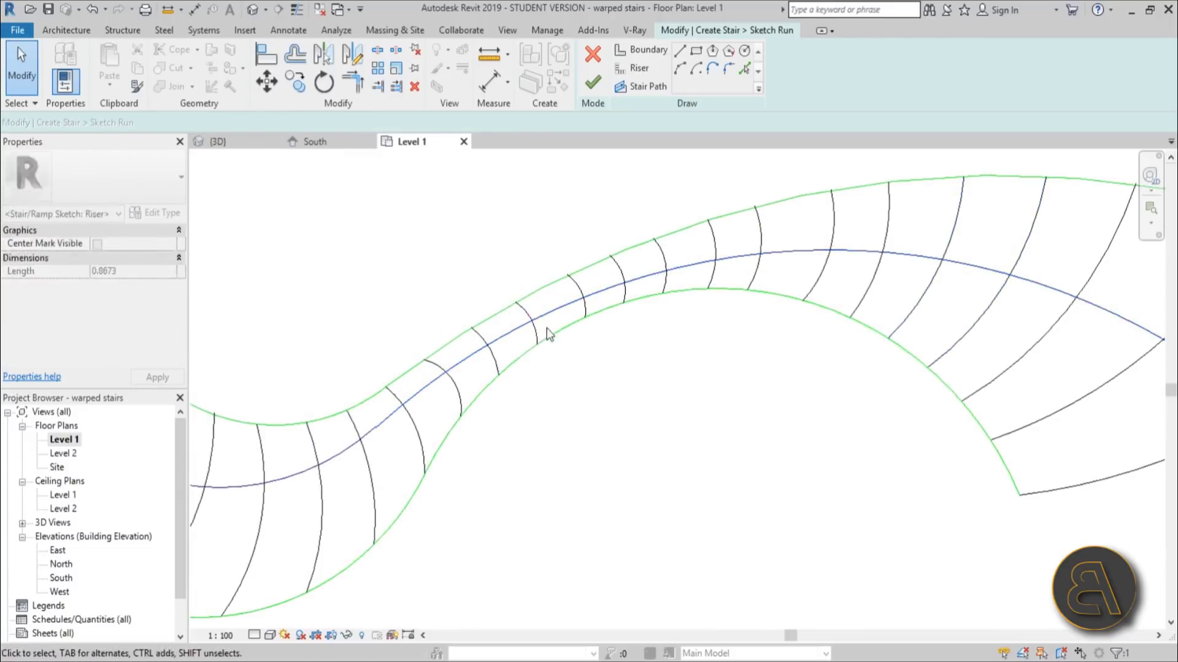
click(554, 333)
drag(728, 289, 726, 314)
scroll(705, 312, down, 2)
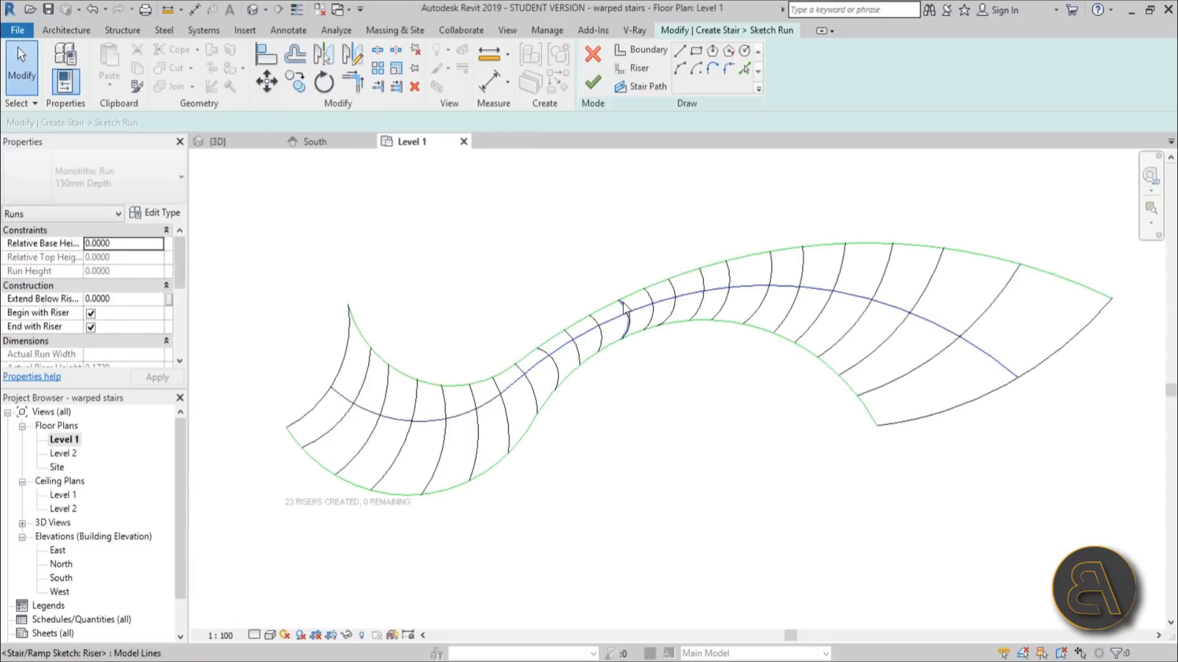
Try to finish the run sketch with the reshaped riser and boundary arc.
click(592, 90)
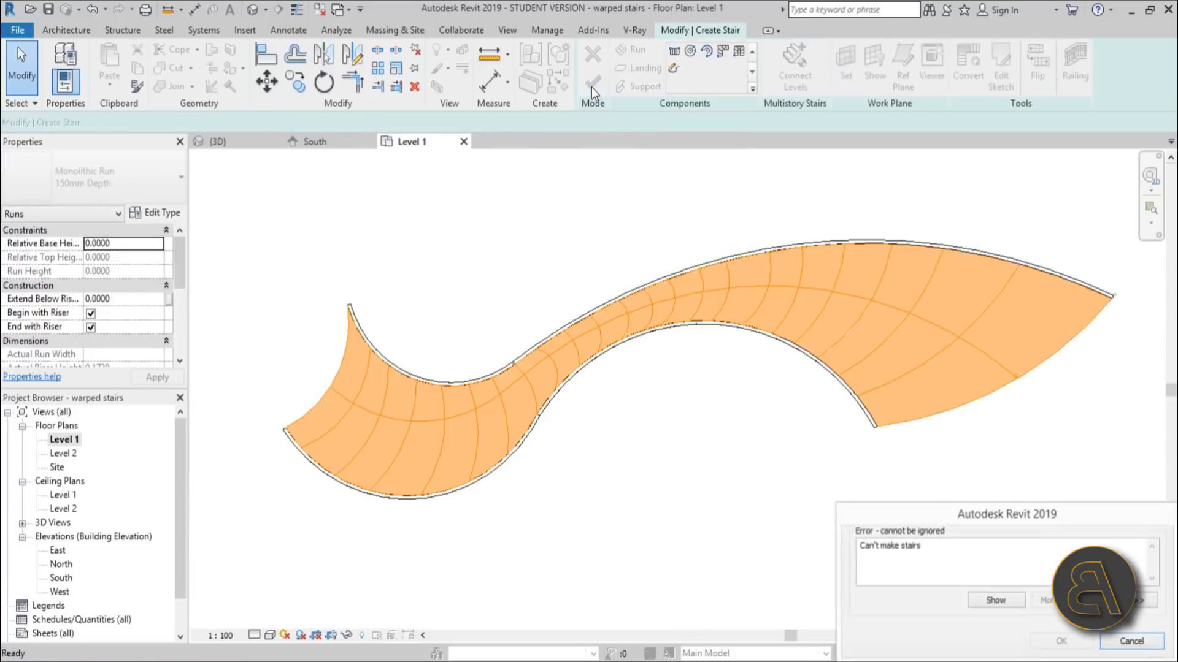
click(1131, 642)
scroll(540, 350, up, 3)
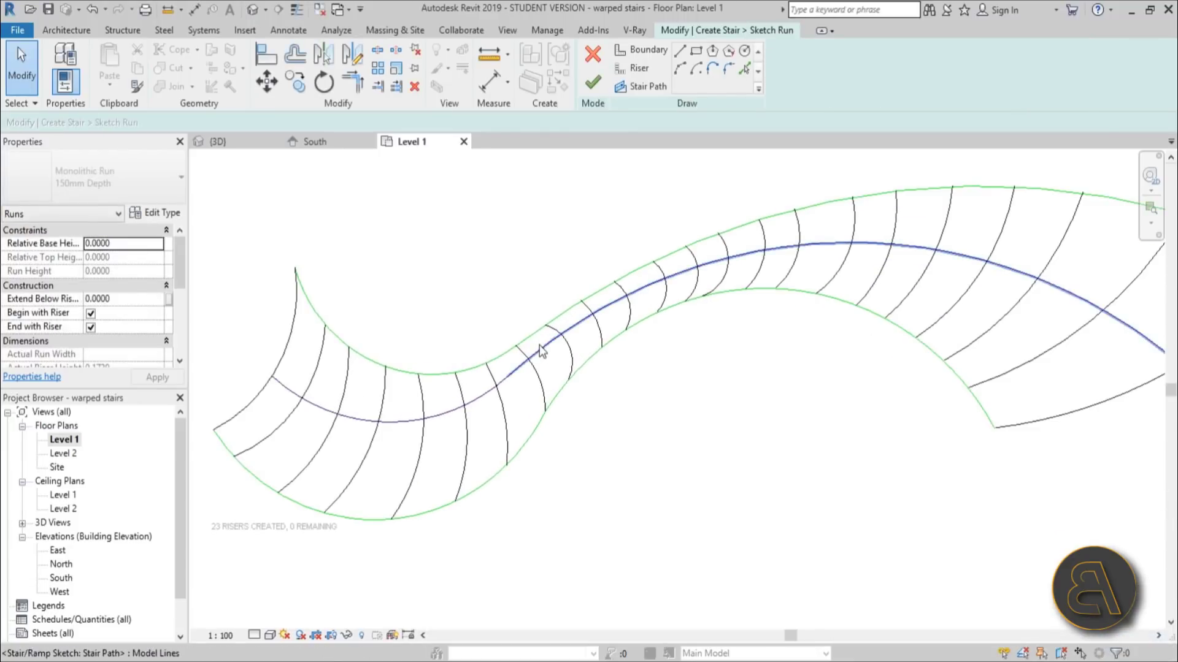
Inspect both stair path arcs, the last riser and the riser ends in the narrow middle of the run.
click(540, 349)
click(506, 380)
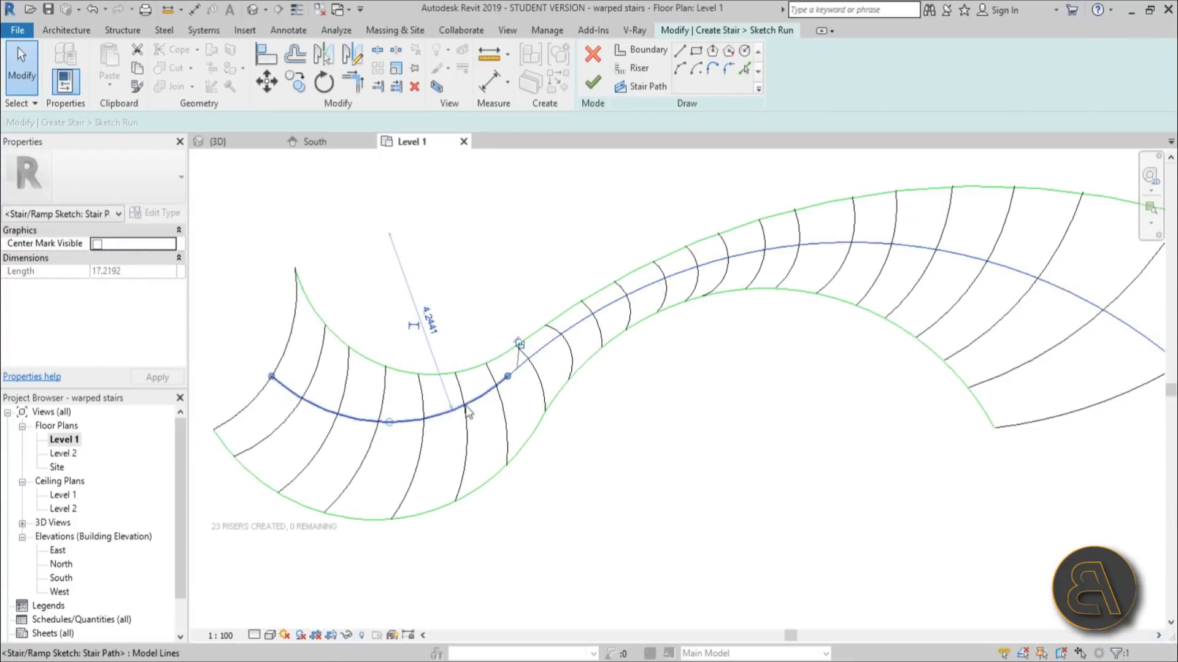
key(Escape)
scroll(767, 424, down, 2)
middle_drag(767, 424, 485, 424)
scroll(763, 390, up, 3)
click(746, 407)
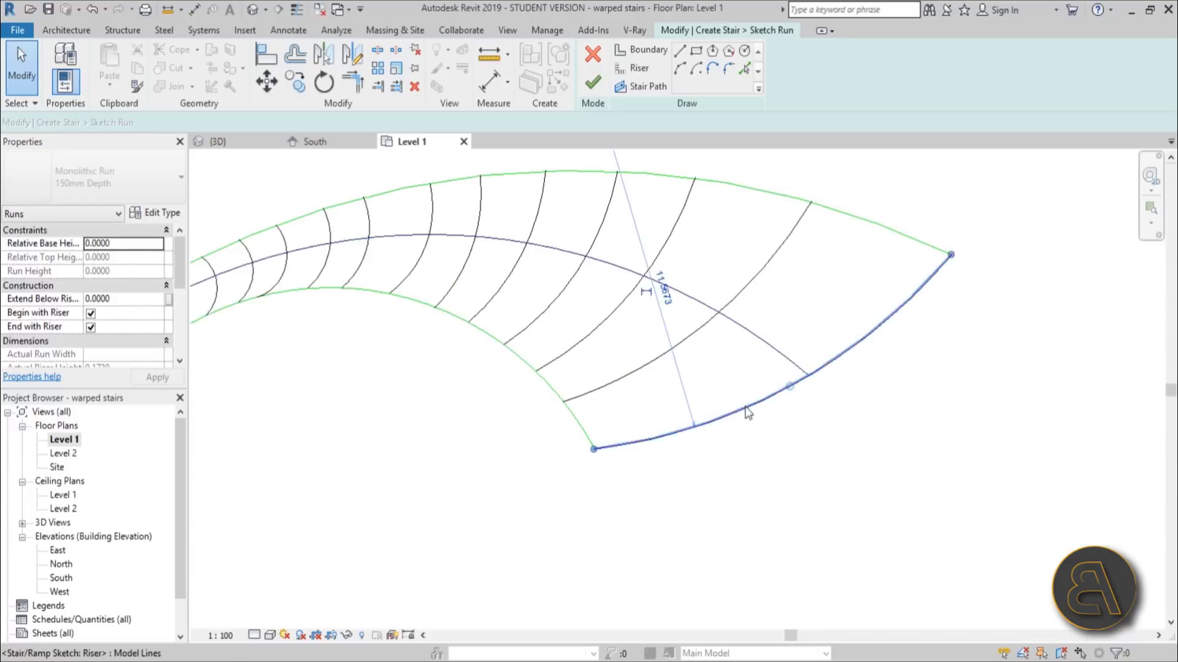
scroll(767, 436, down, 5)
scroll(552, 316, up, 3)
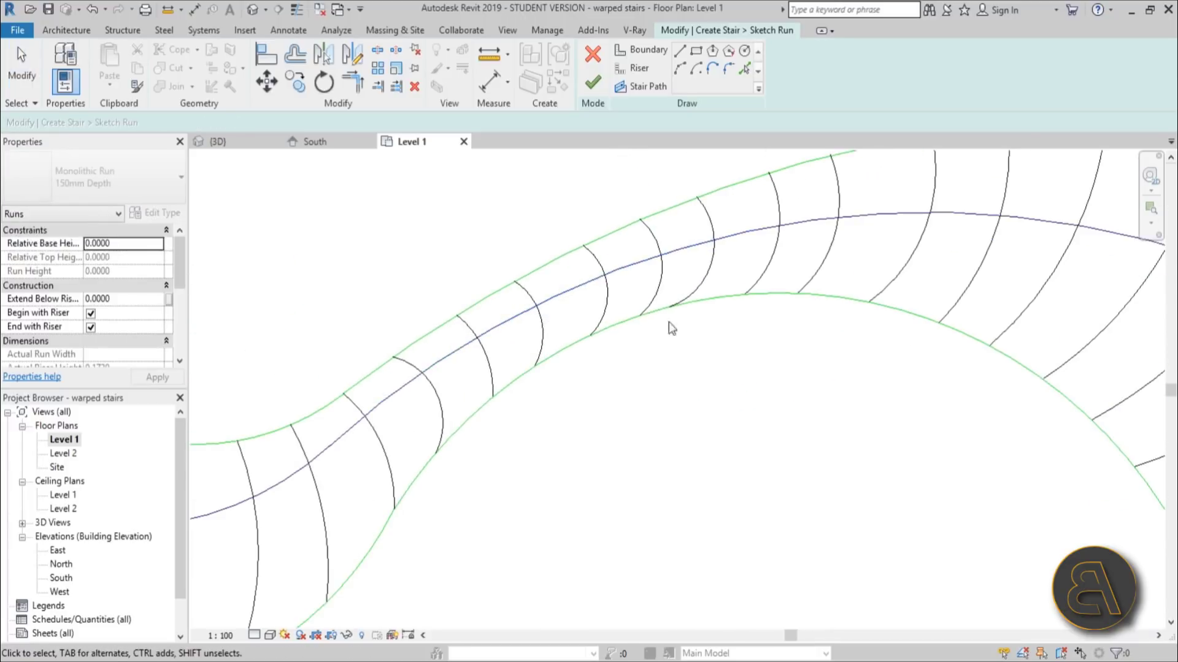
Delete the fourteenth riser, whose lower end runs along the inner boundary.
click(672, 310)
mouse_move(671, 305)
mouse_down()
mouse_move(715, 302)
mouse_move(712, 286)
mouse_up()
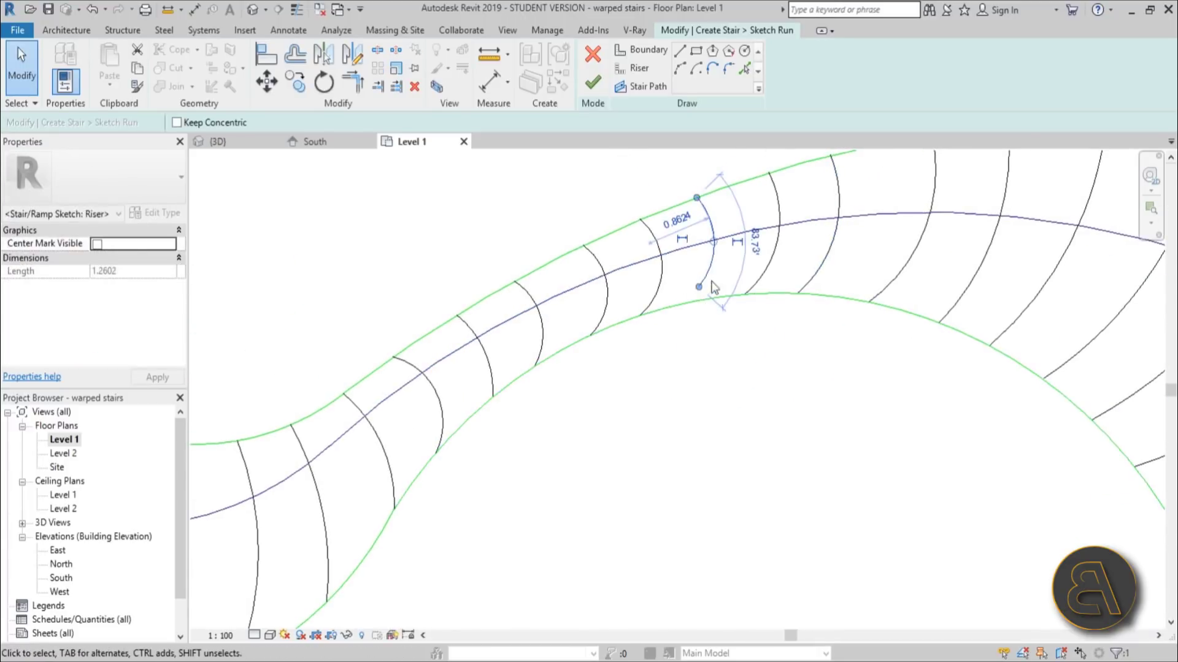
key(Delete)
Redraw the fourteenth riser as a curved arc between the two run boundaries.
click(641, 50)
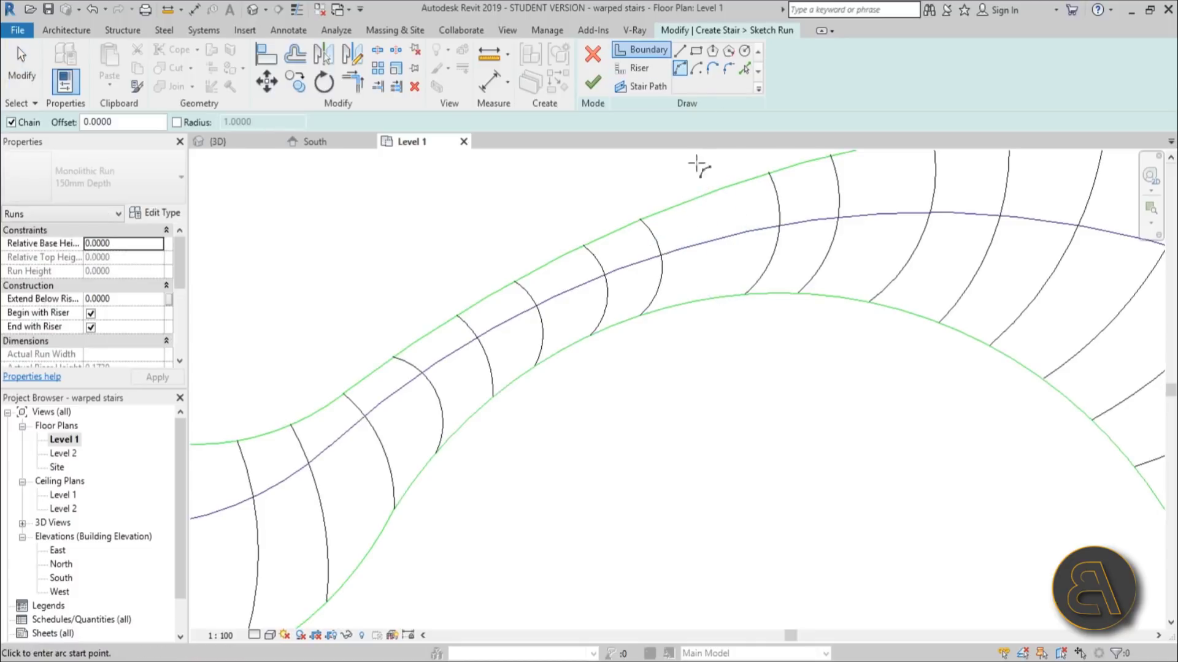
click(701, 195)
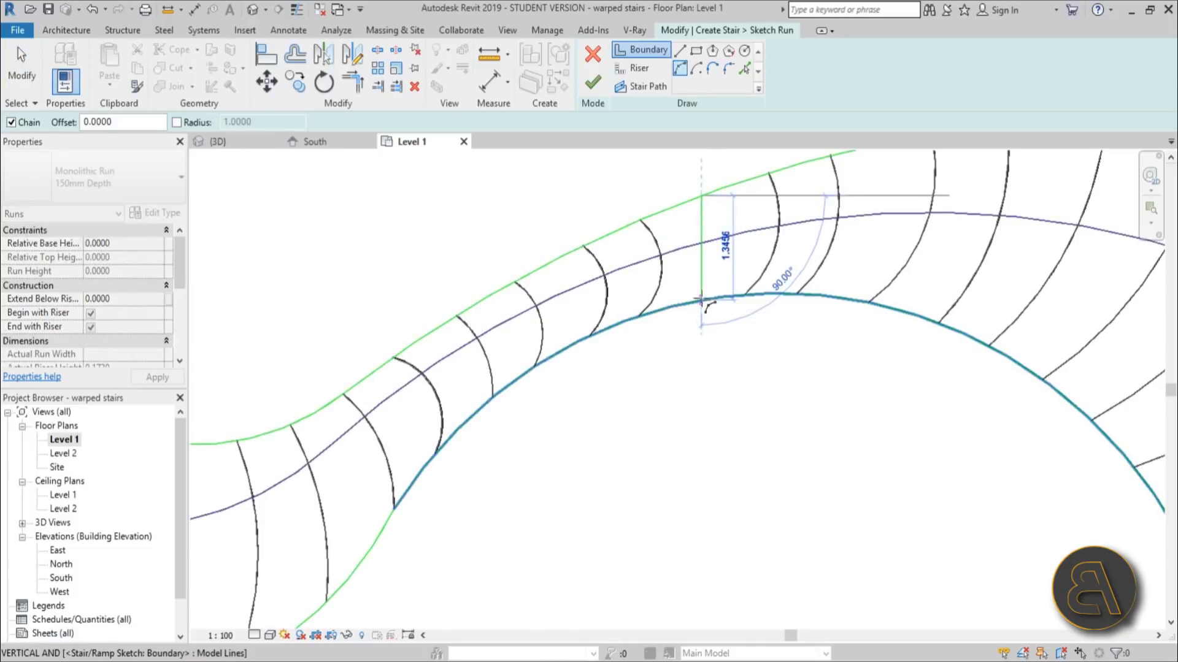
click(652, 70)
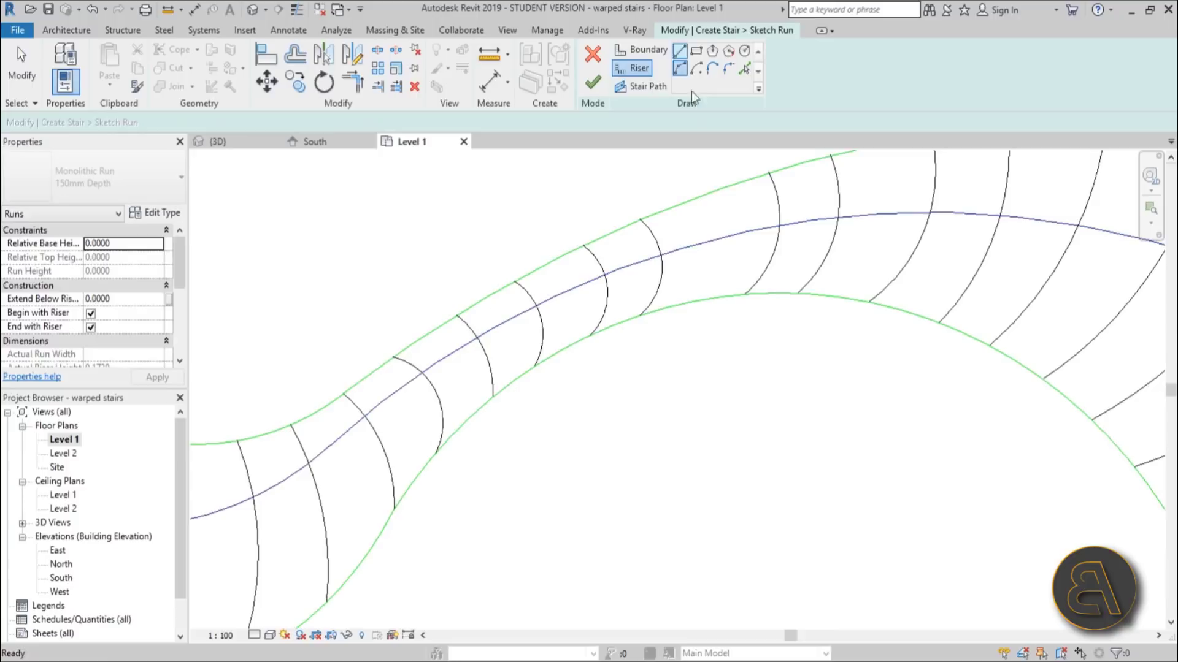
click(709, 193)
click(696, 302)
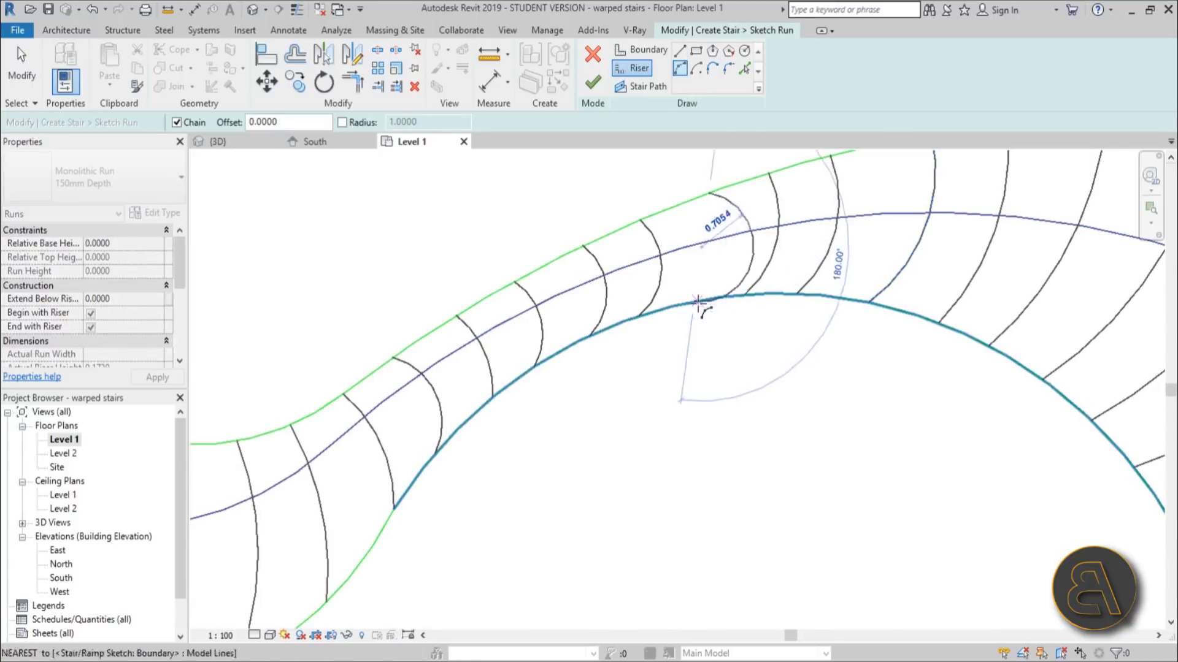
click(713, 252)
key(Escape)
key(Escape)
Finish the run sketch with the corrected risers and stair path.
scroll(636, 184, down, 5)
middle_drag(644, 200, 617, 312)
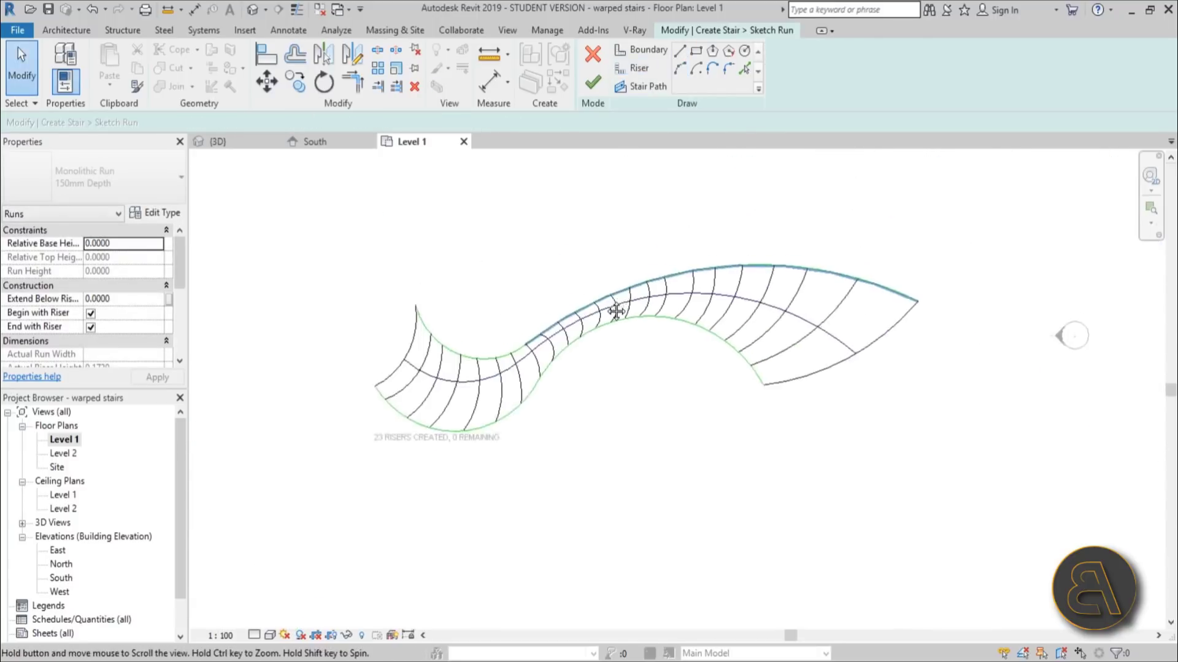
scroll(615, 311, up, 1)
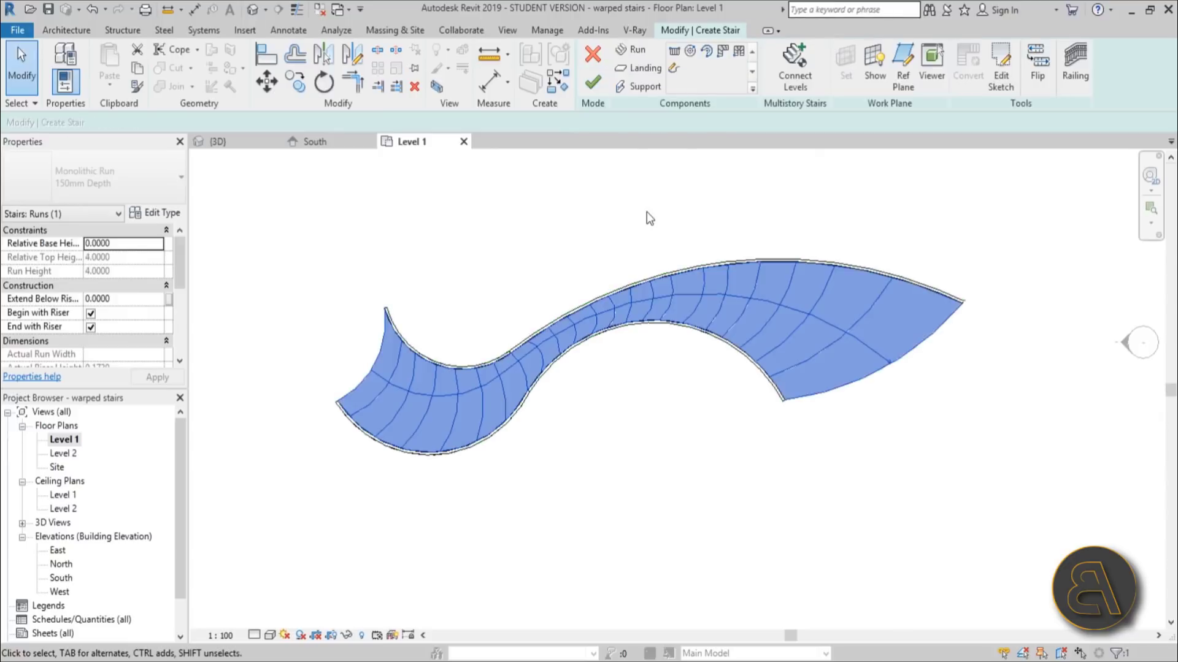
scroll(678, 303, up, 4)
scroll(678, 302, down, 4)
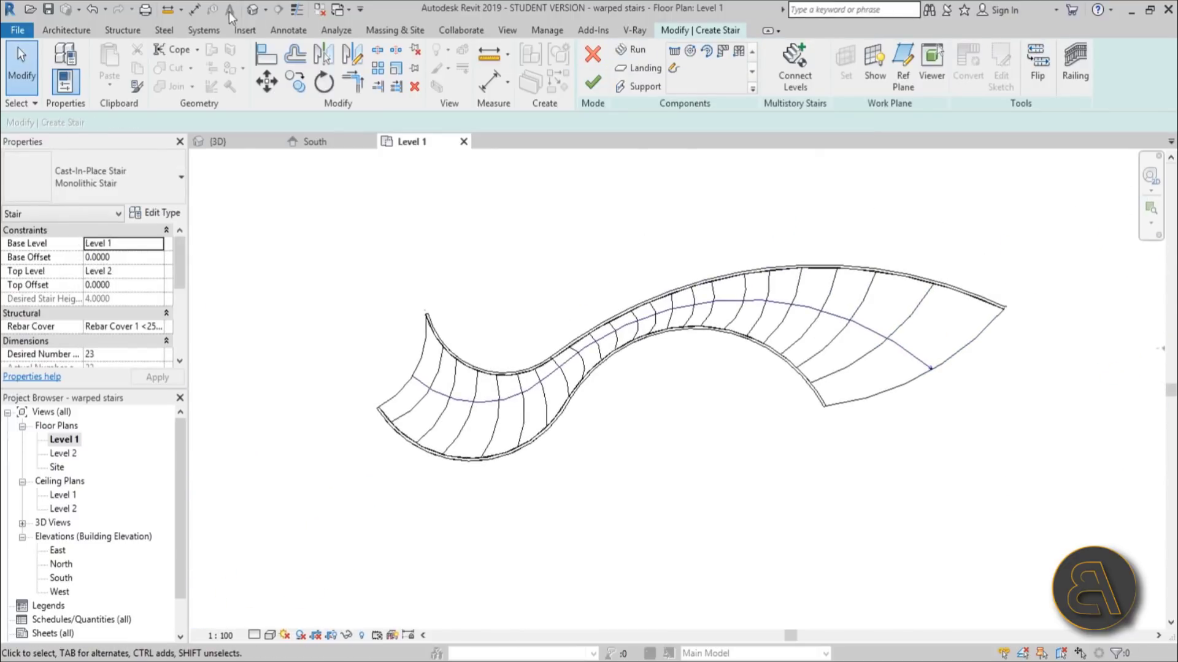
Open the default 3D view and finish the stair.
click(252, 10)
shift+middle_drag(757, 374, 552, 325)
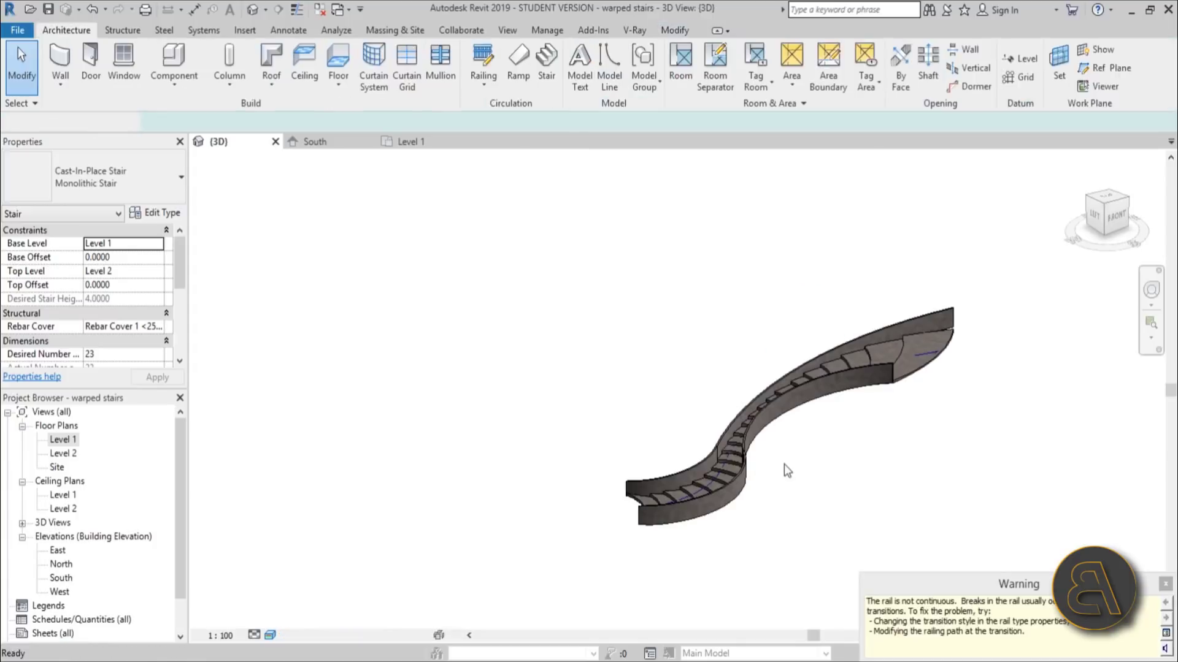
shift+middle_drag(859, 502, 863, 516)
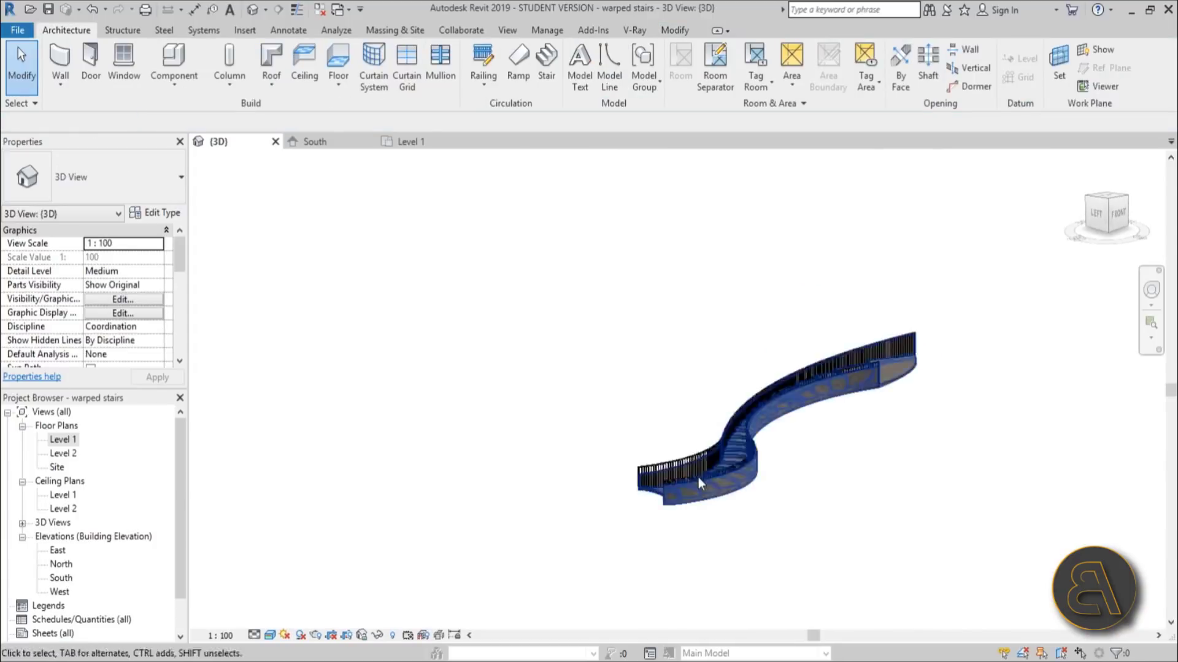
Delete both railings along the two sides of the warped stair.
scroll(795, 498, up, 5)
click(490, 423)
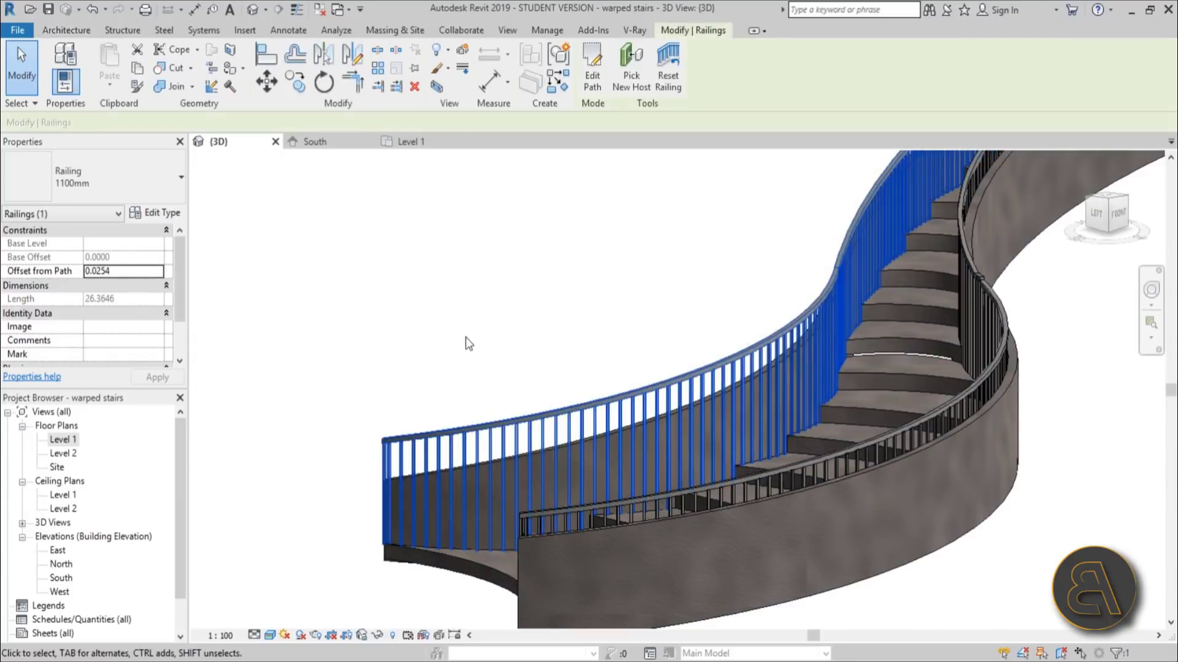
key(Delete)
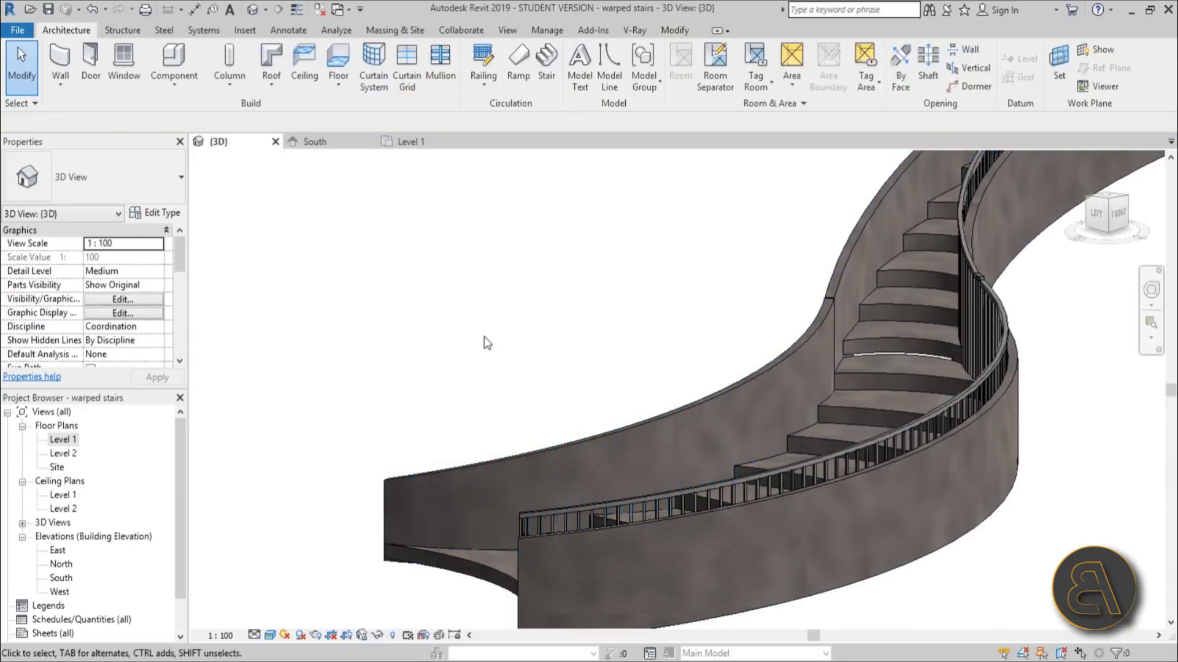
click(539, 512)
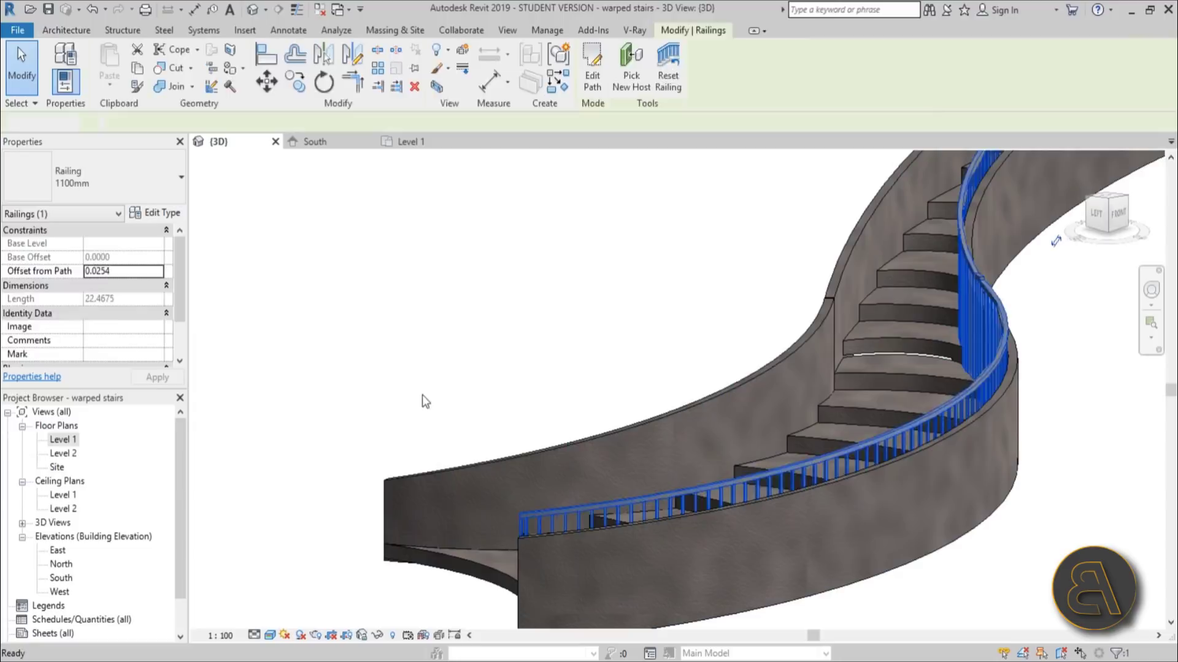
key(Delete)
shift+middle_drag(431, 405, 452, 453)
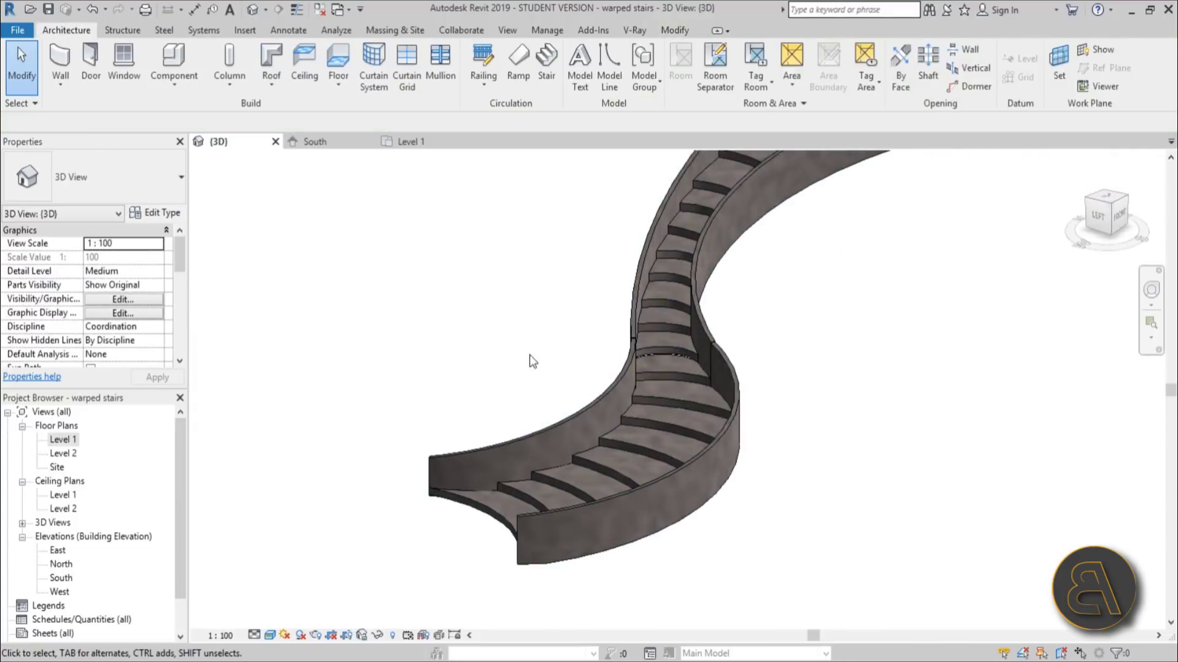
Switch the stair to the Assembled Stair family with type 190mm max riser 250mm going.
shift+middle_drag(532, 361, 733, 421)
scroll(690, 359, down, 3)
shift+middle_drag(678, 342, 660, 482)
middle_drag(641, 321, 647, 460)
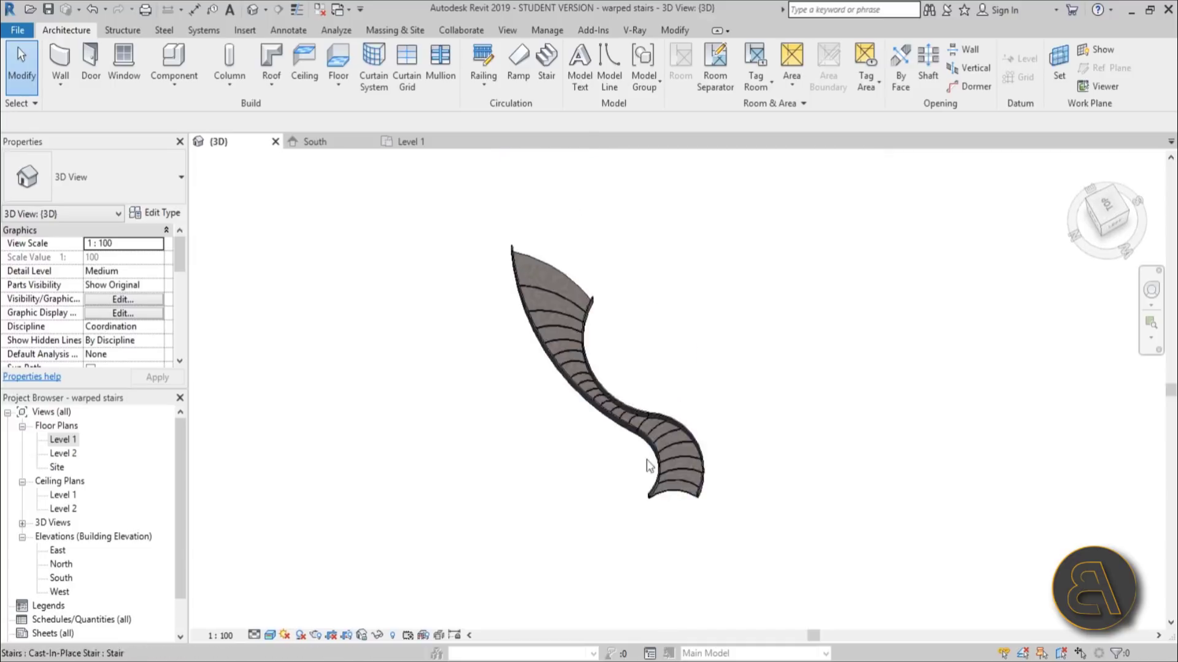
scroll(613, 384, up, 3)
shift+middle_drag(613, 386, 612, 354)
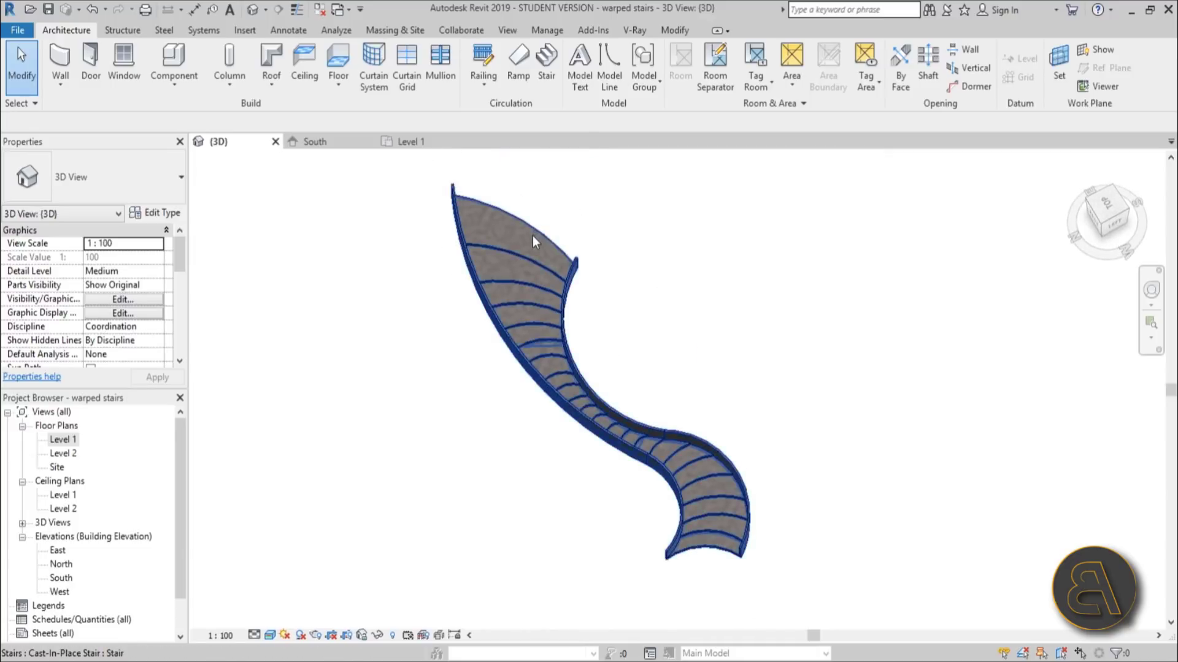
click(532, 236)
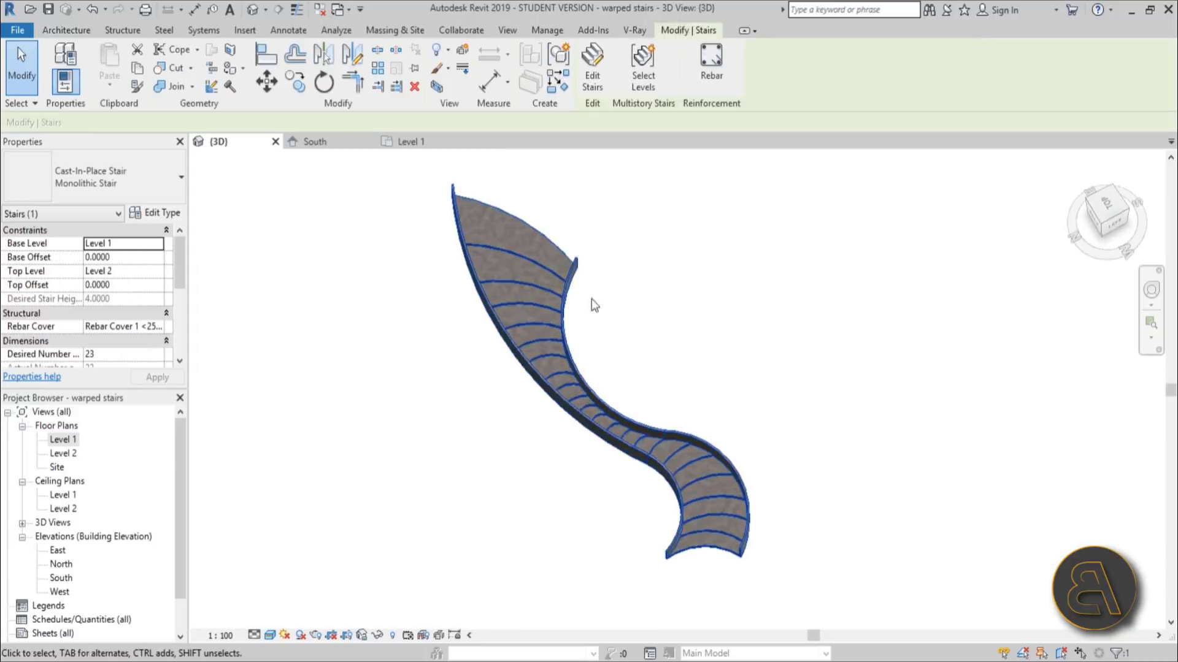
click(157, 213)
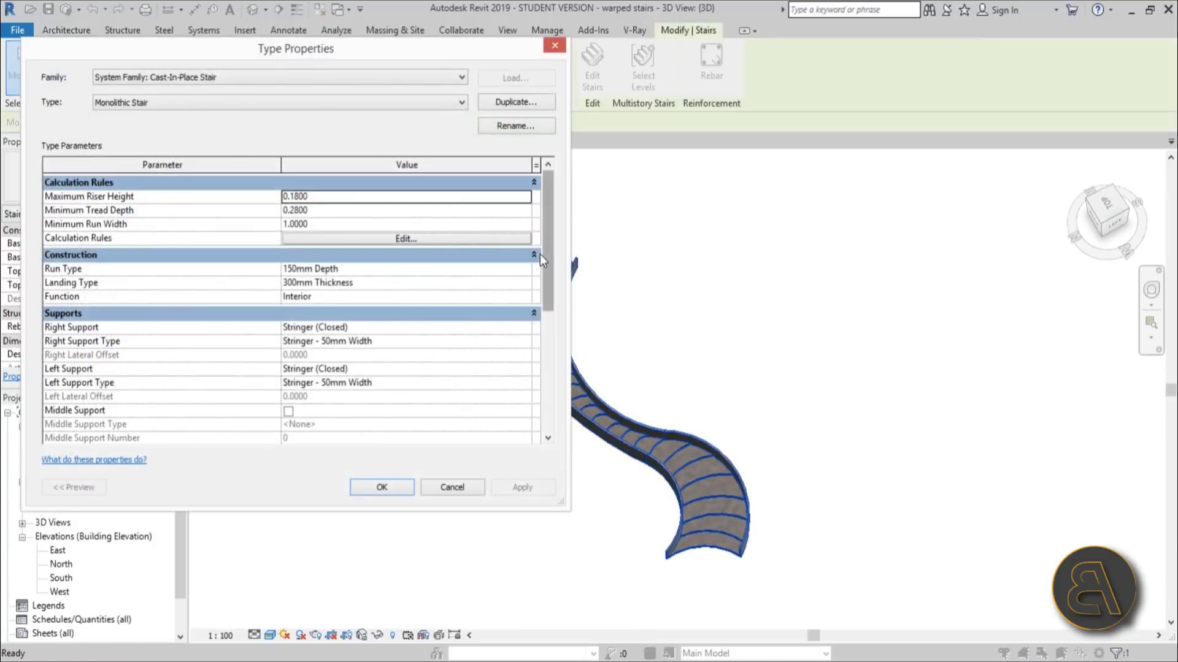
drag(542, 238, 541, 286)
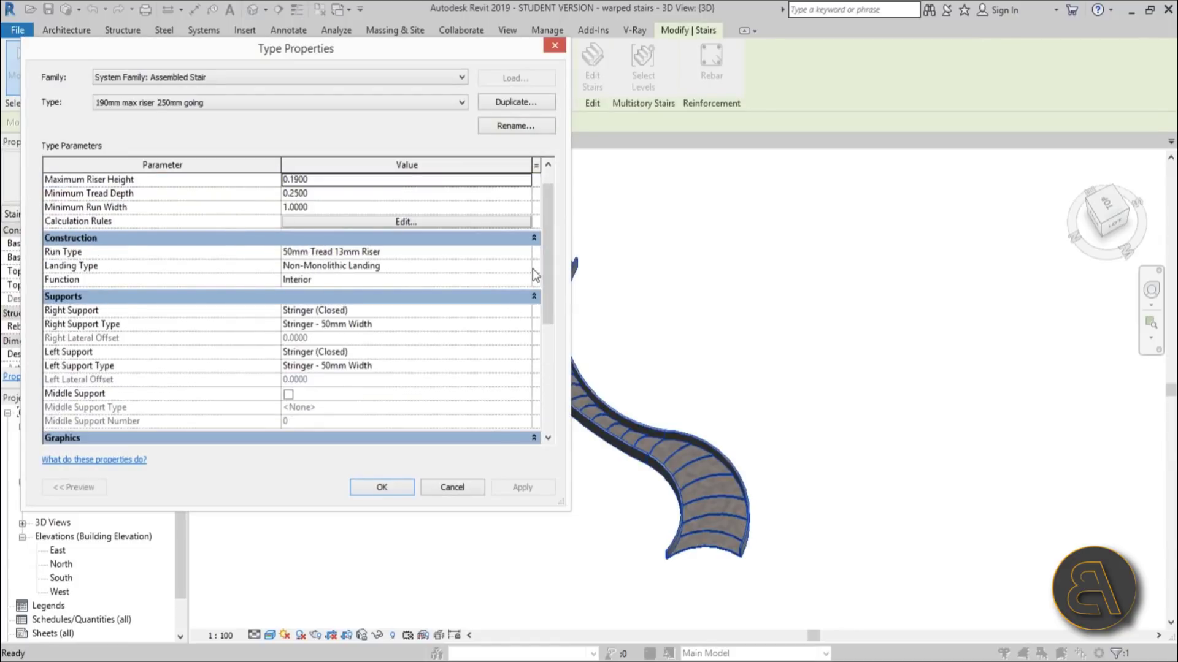
drag(548, 256, 551, 225)
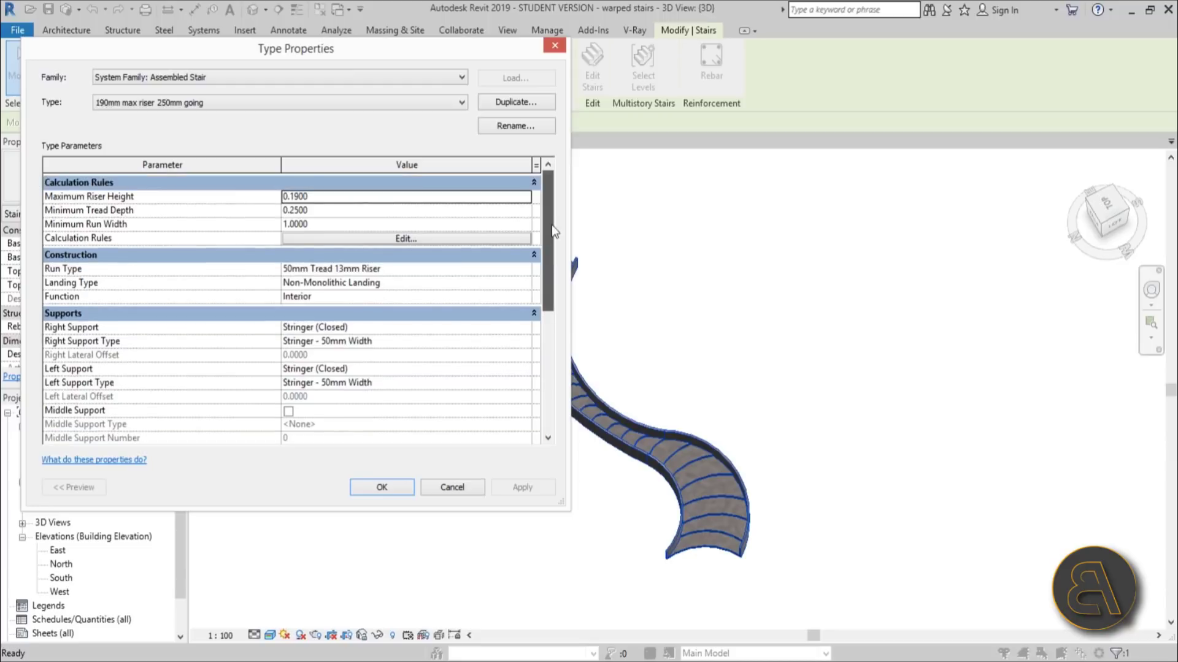
Set the Stringer - 50mm Width support material to Gypsum Wall Board and apply the stair type changes.
click(525, 271)
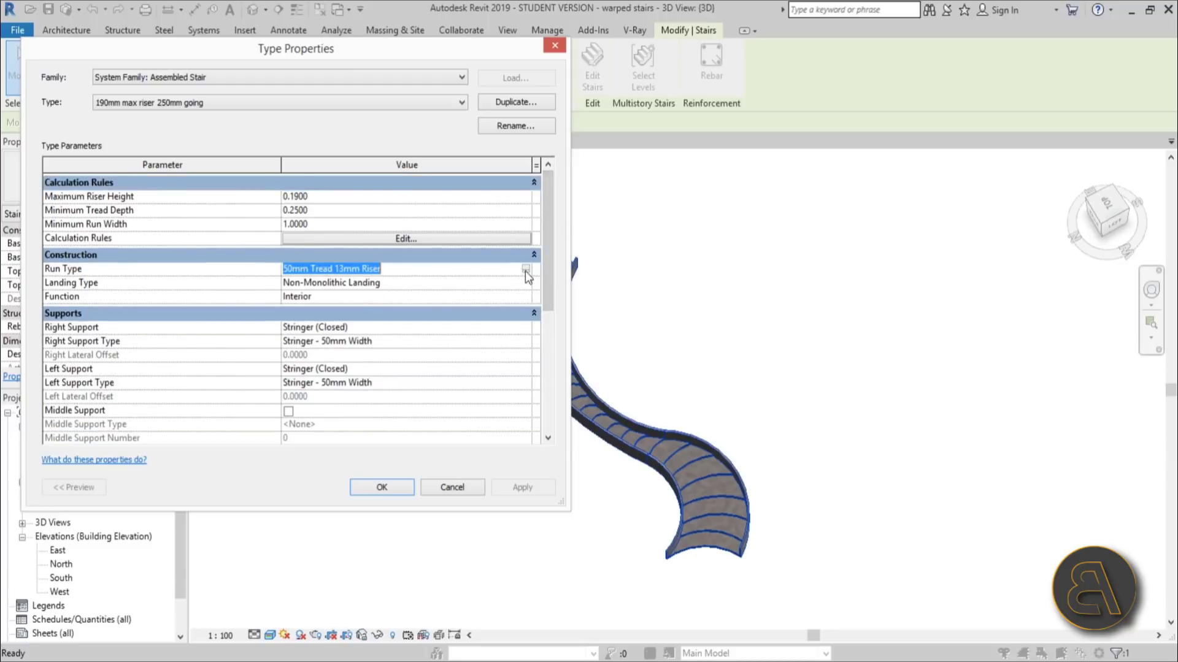
click(529, 327)
click(526, 333)
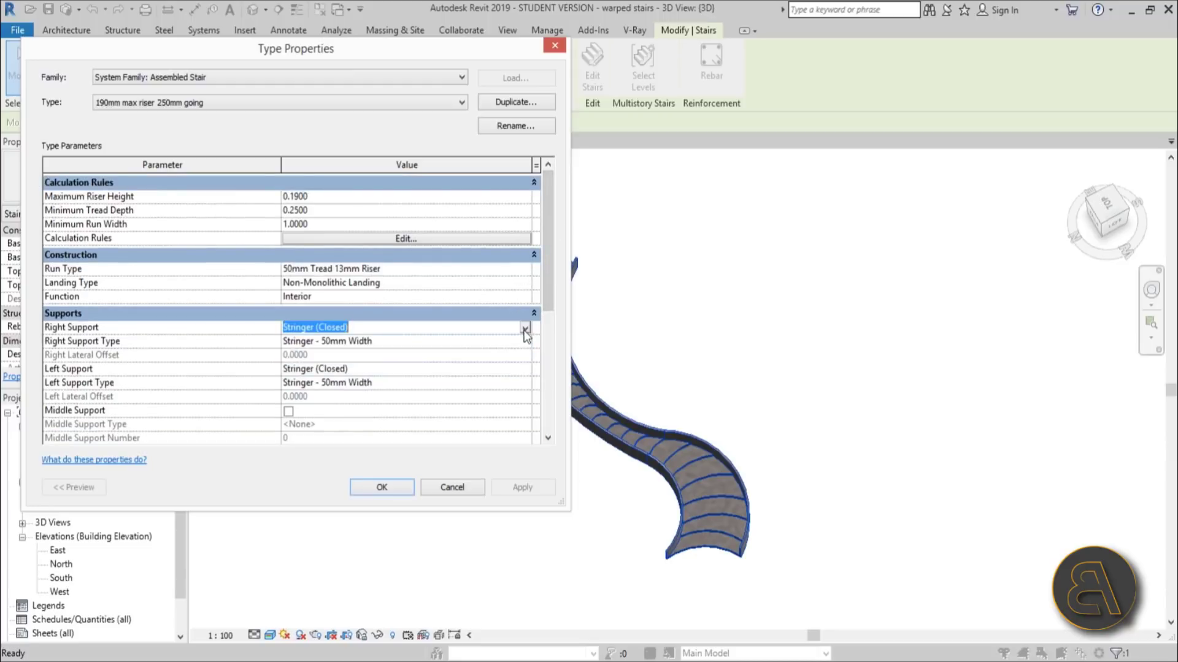
click(523, 341)
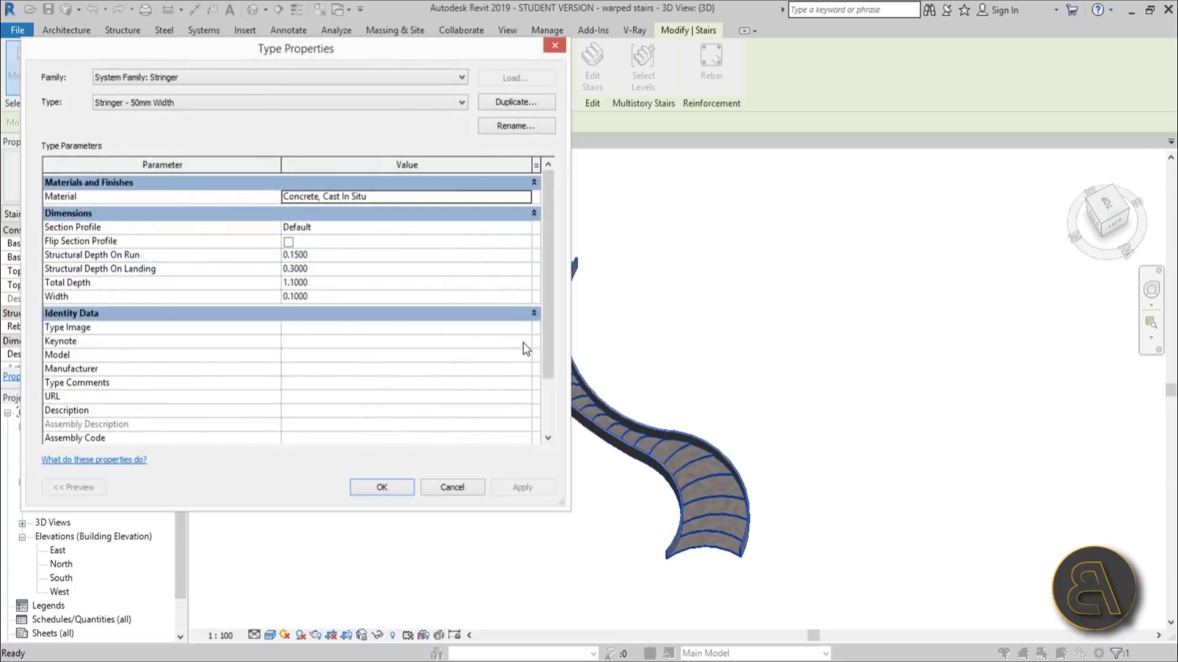
click(526, 197)
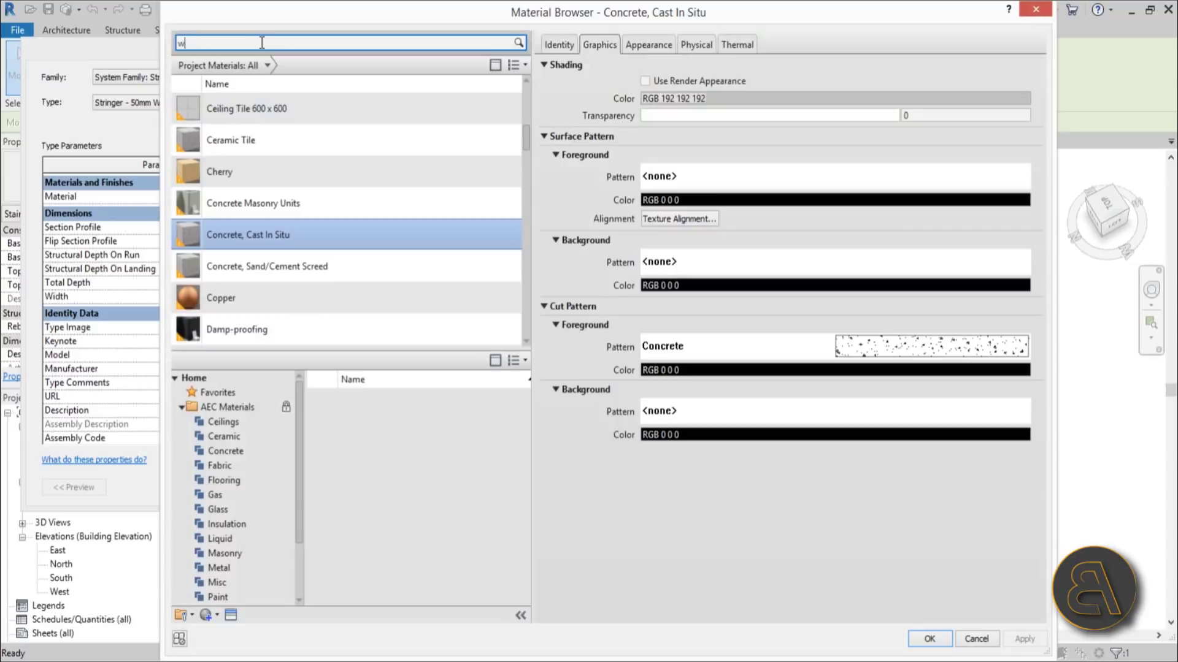
click(289, 184)
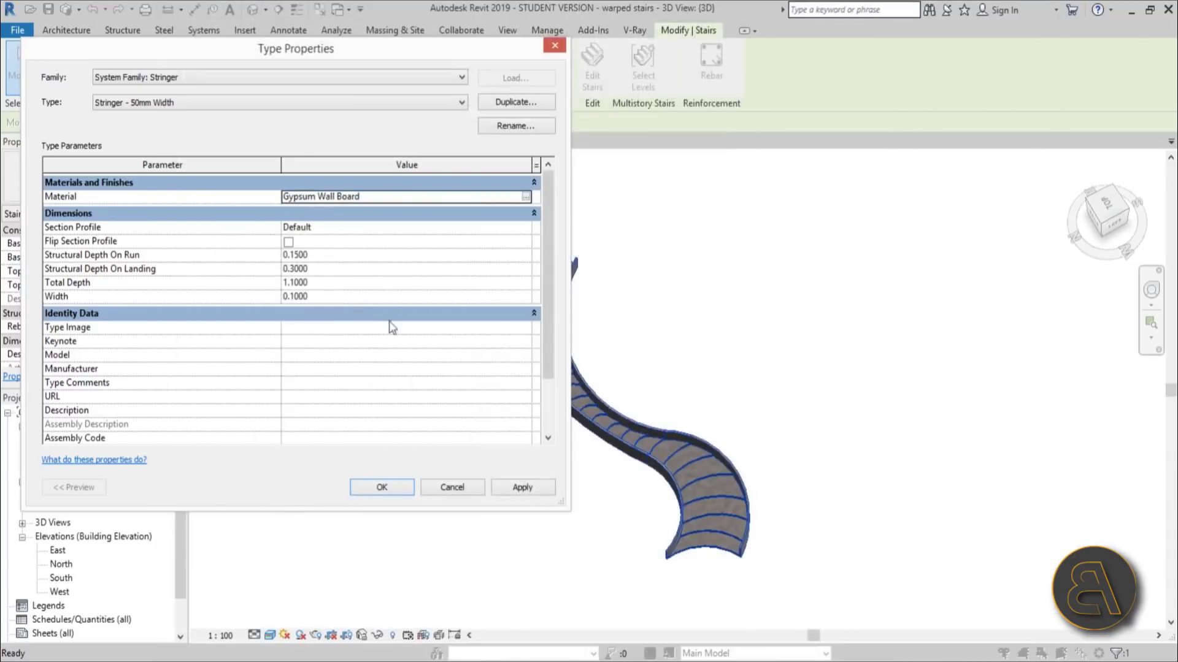
click(500, 488)
click(388, 490)
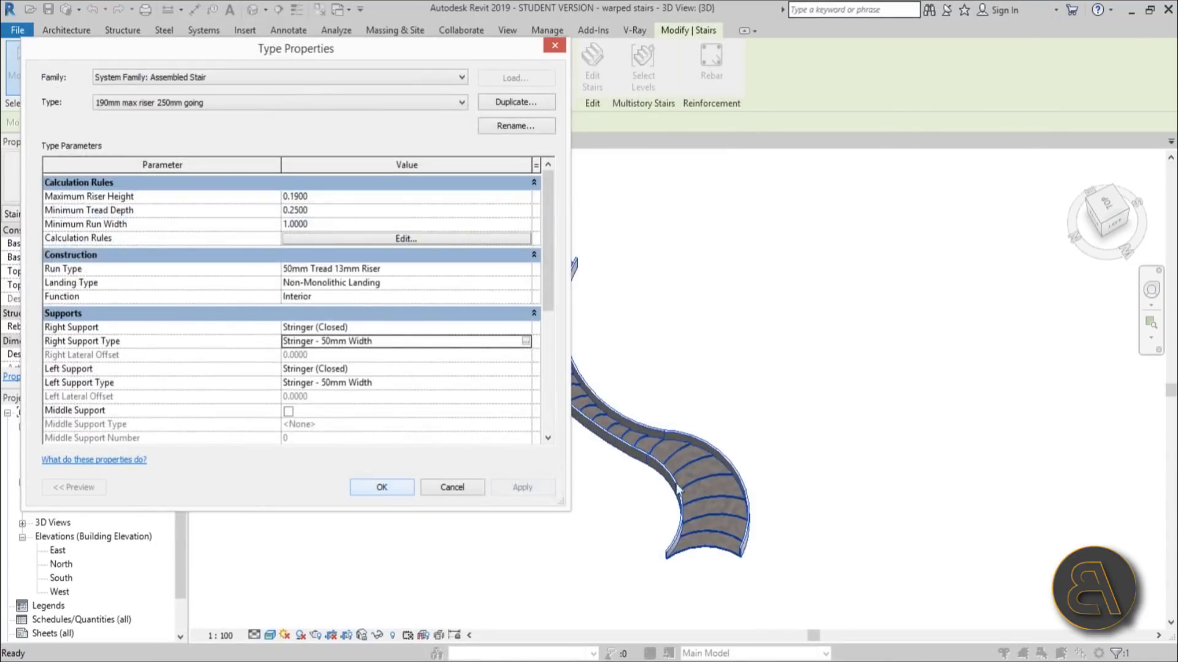
click(385, 492)
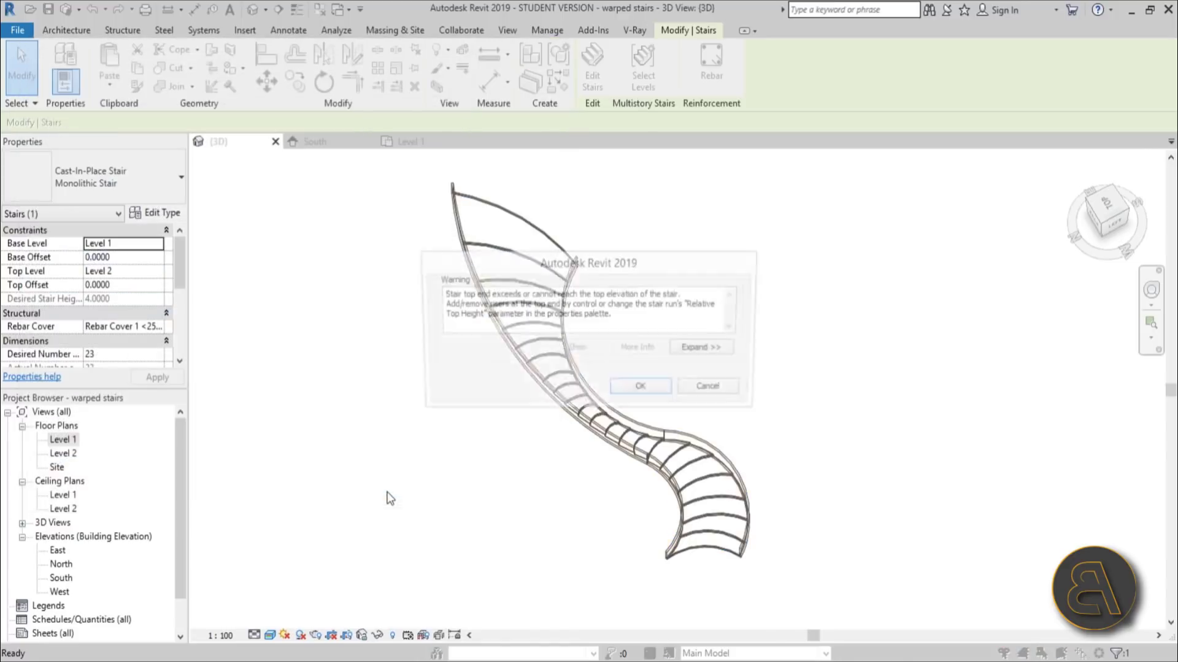
click(642, 390)
key(Escape)
Edit the stair's run type to use Gypsum Wall Board for the tread and riser materials, and finish the stair.
shift+middle_drag(558, 477, 553, 378)
click(553, 378)
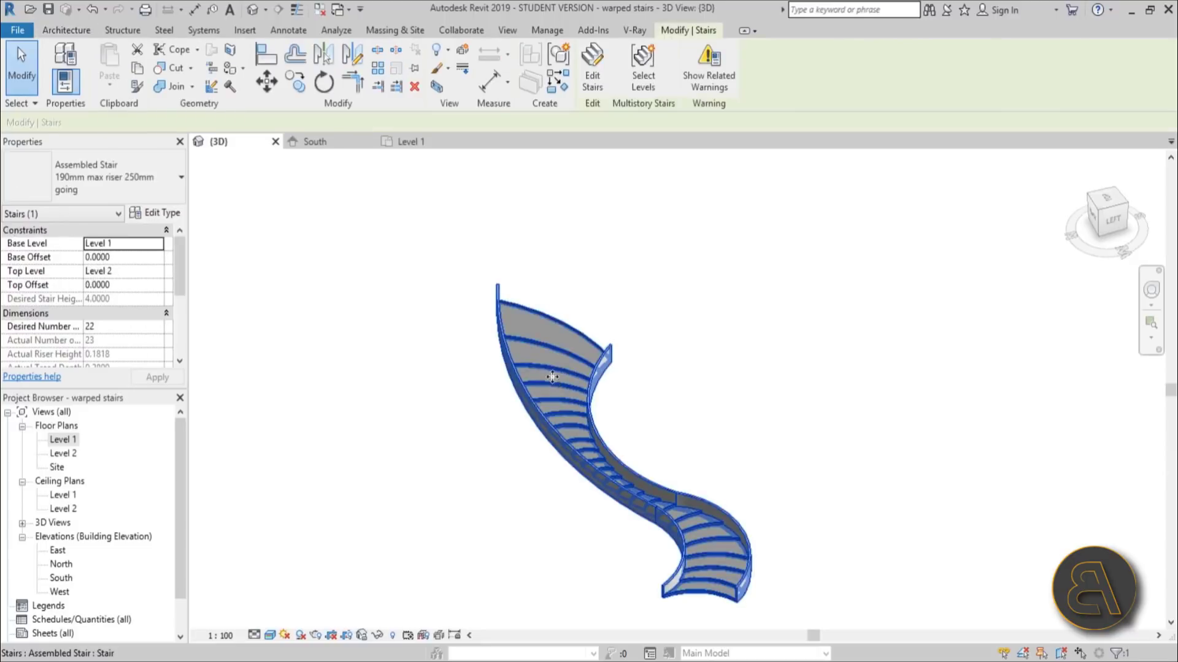
click(590, 77)
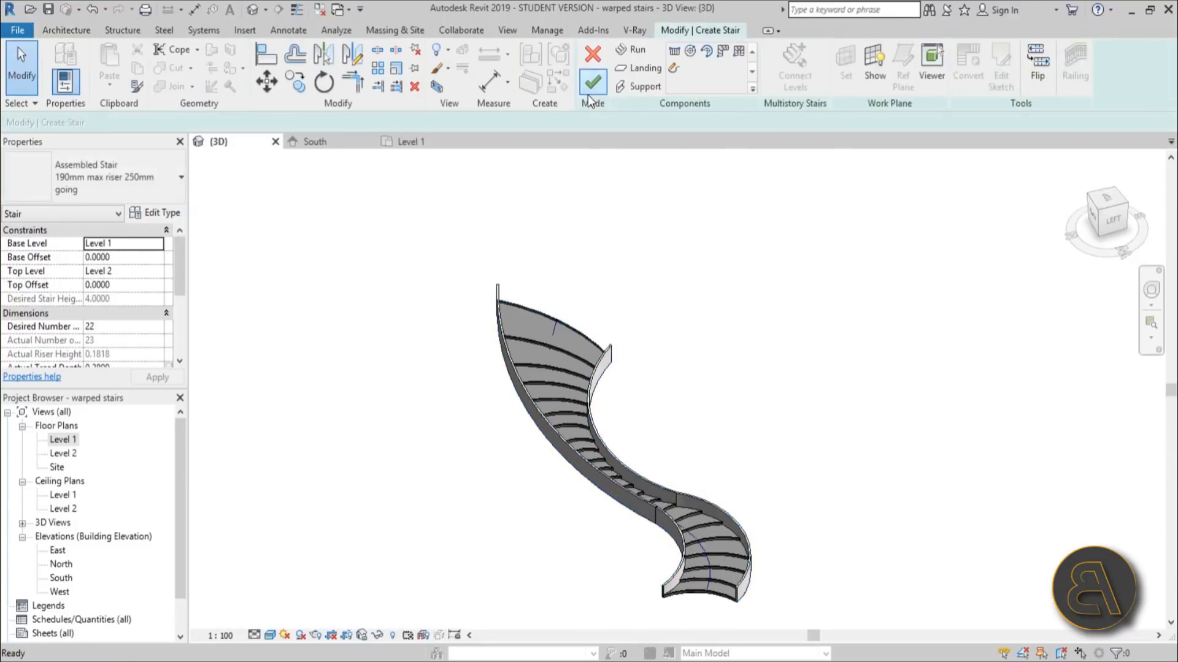
click(535, 354)
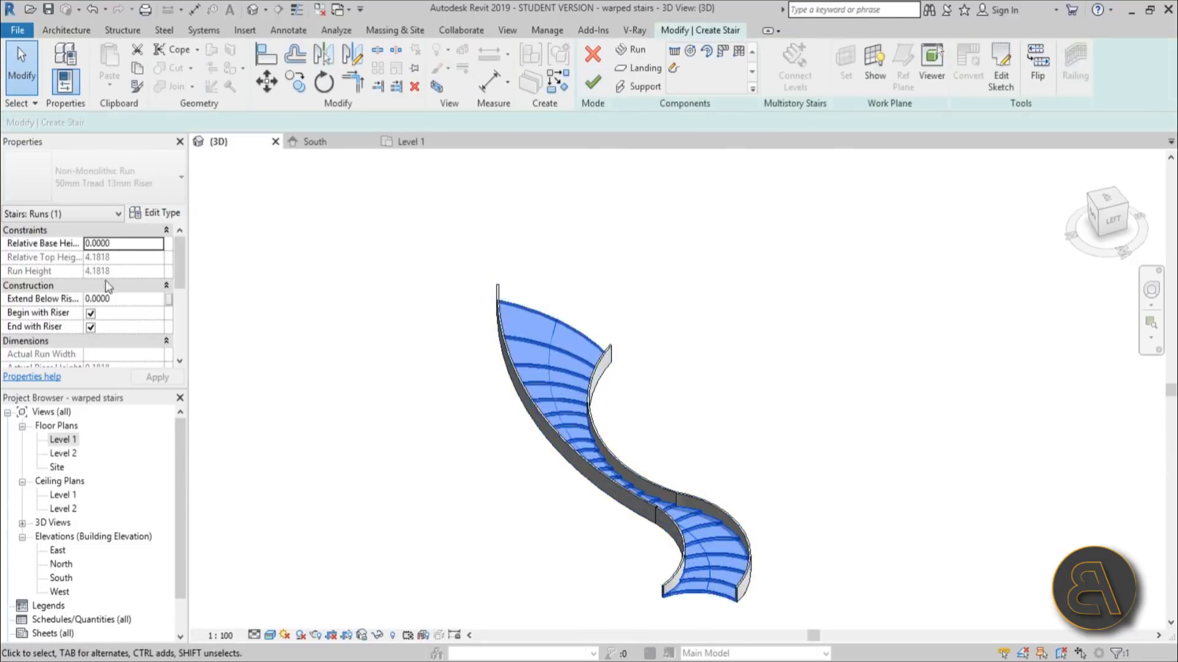
click(157, 213)
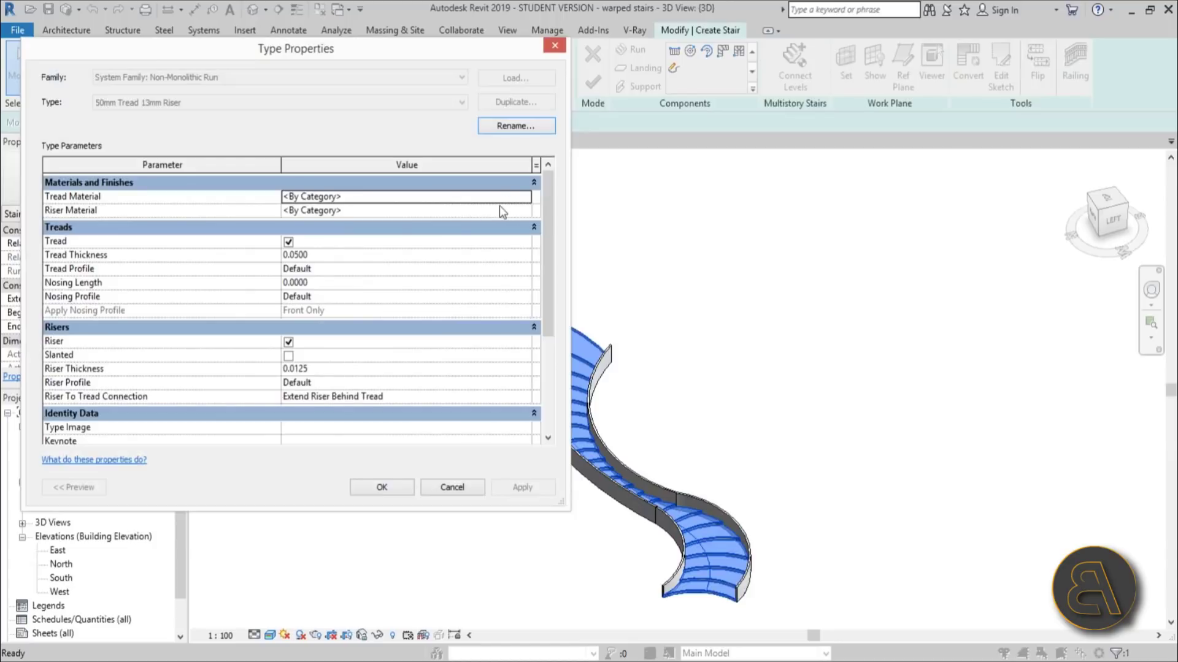
click(525, 197)
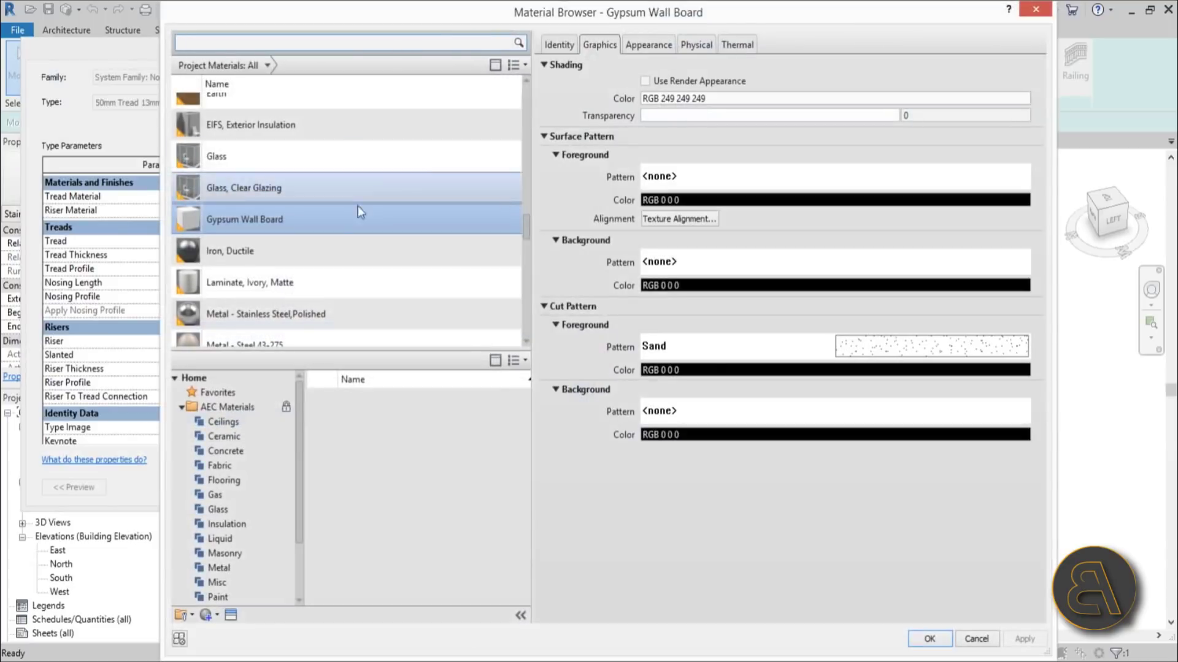
double_click(347, 213)
click(380, 200)
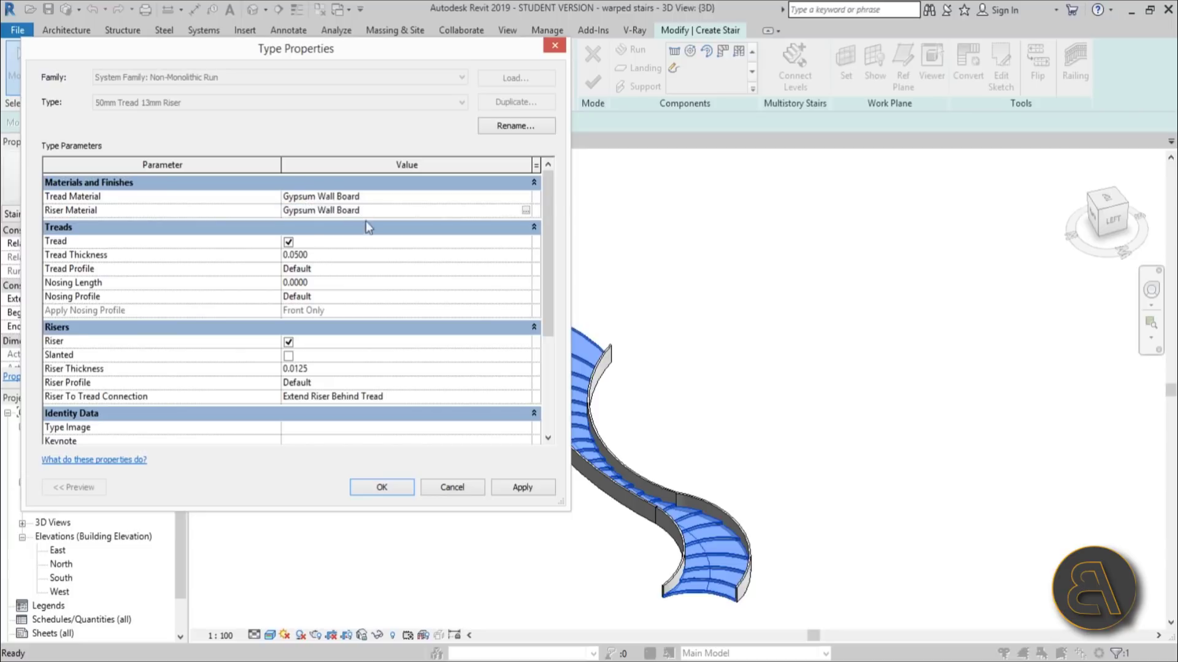
click(405, 488)
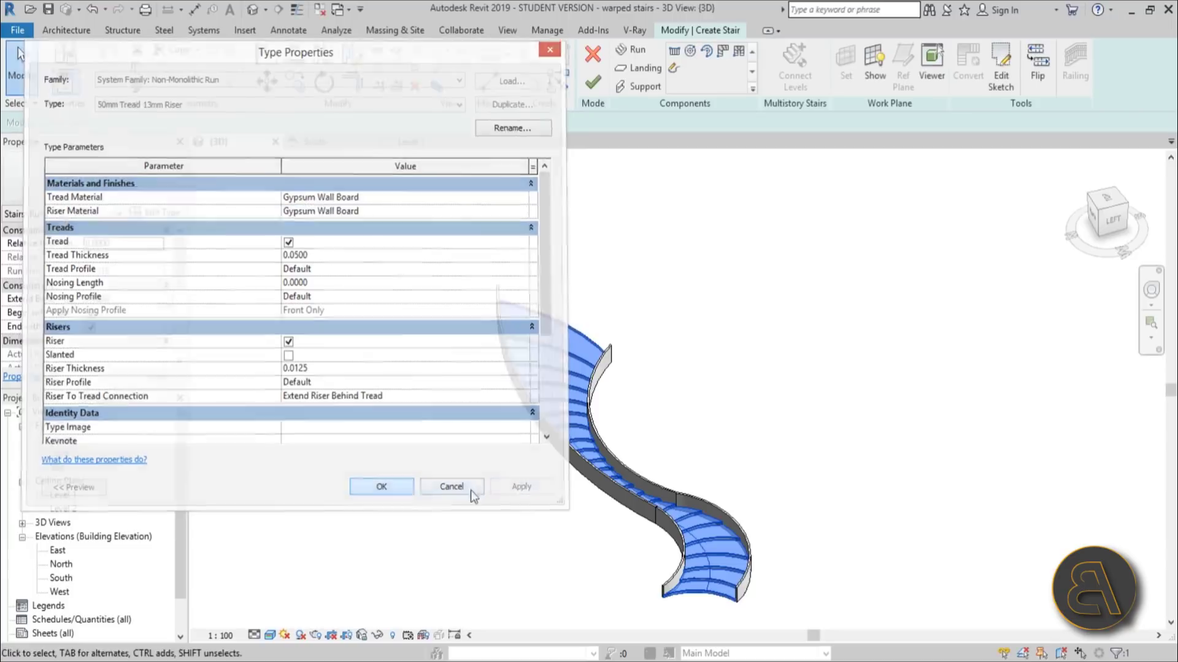
click(592, 88)
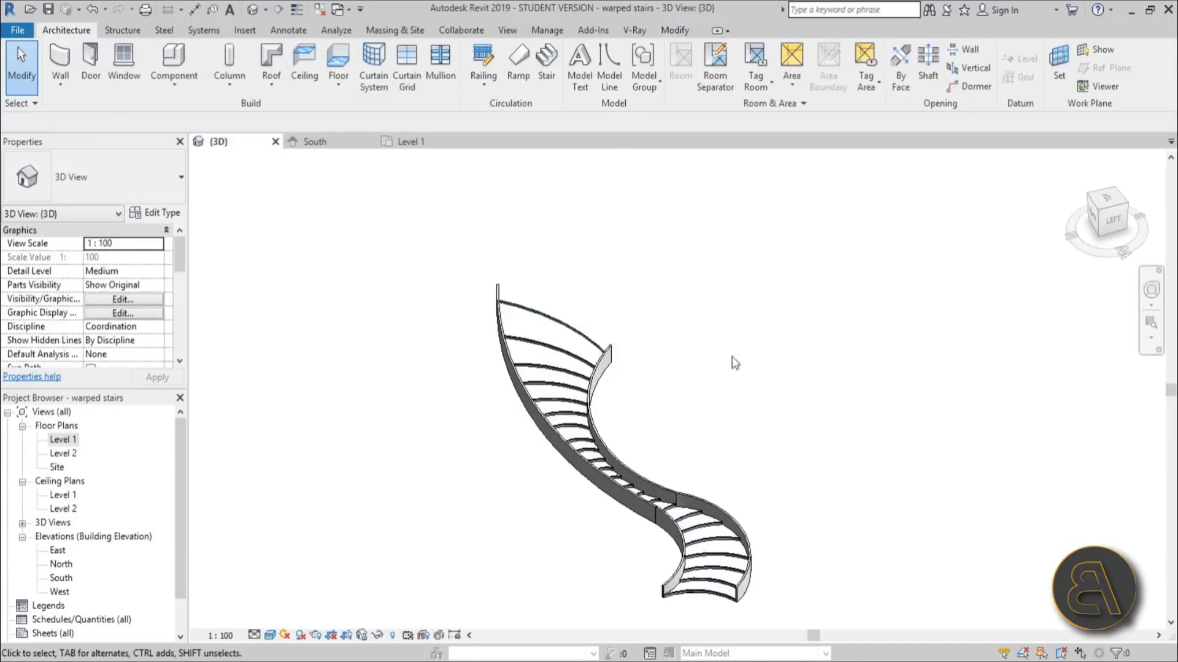
Open the Level 1 floor plan showing the stair.
shift+middle_drag(826, 458, 775, 341)
shift+middle_drag(754, 391, 759, 434)
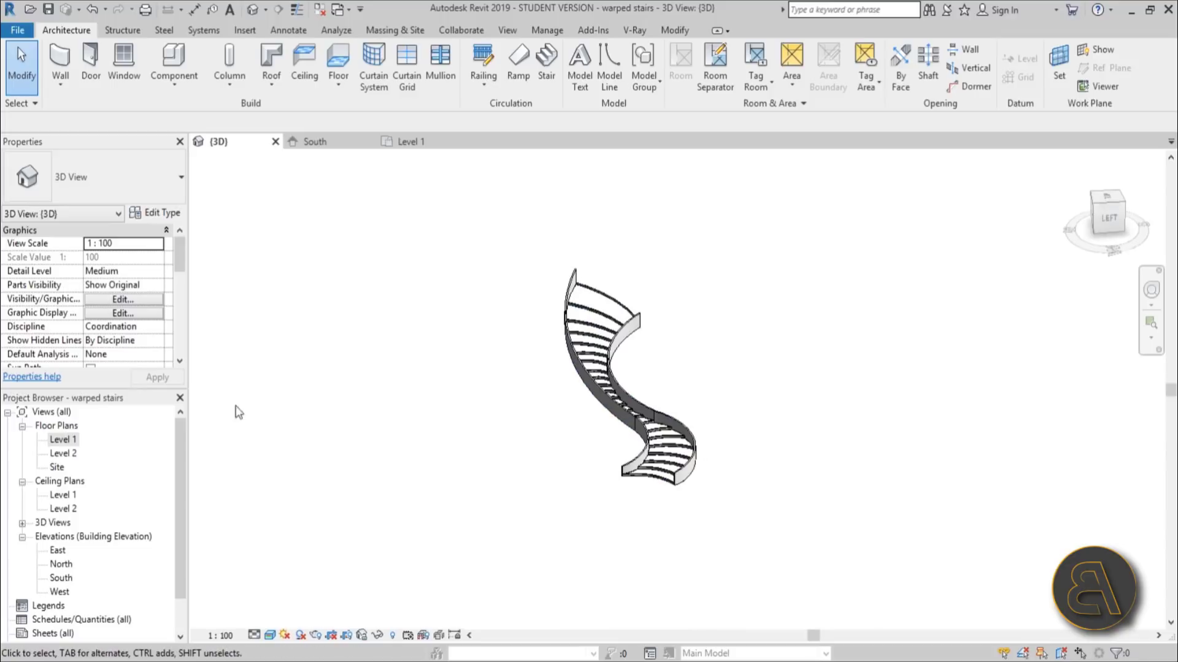
double_click(66, 439)
scroll(547, 405, down, 3)
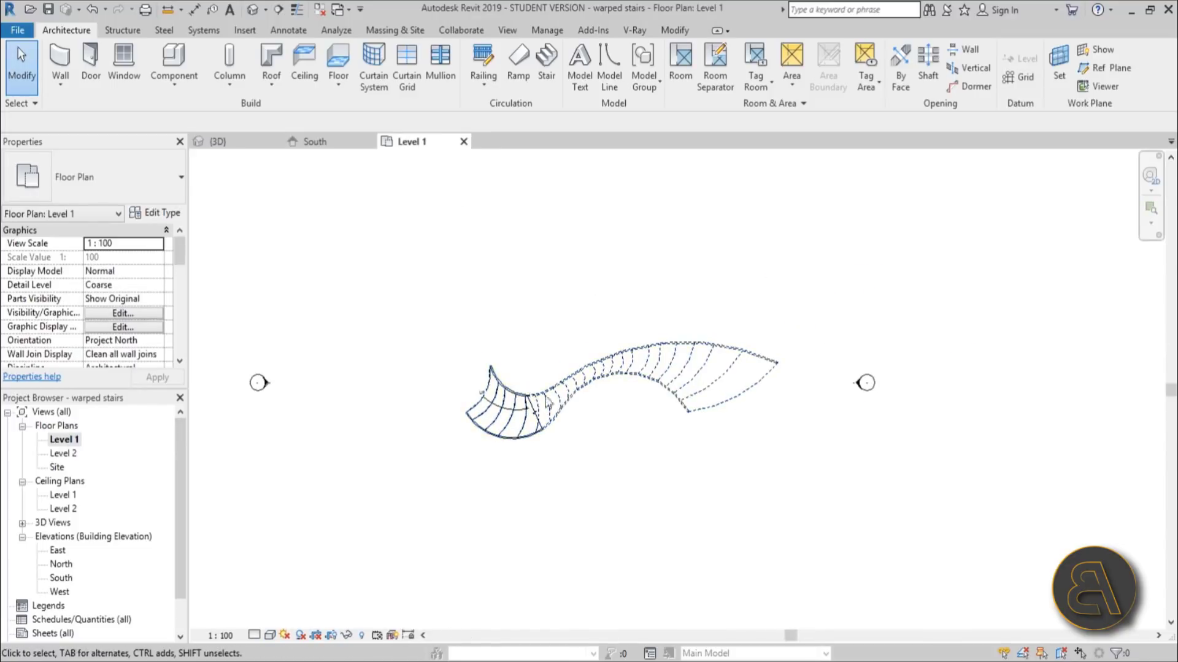
scroll(595, 386, up, 4)
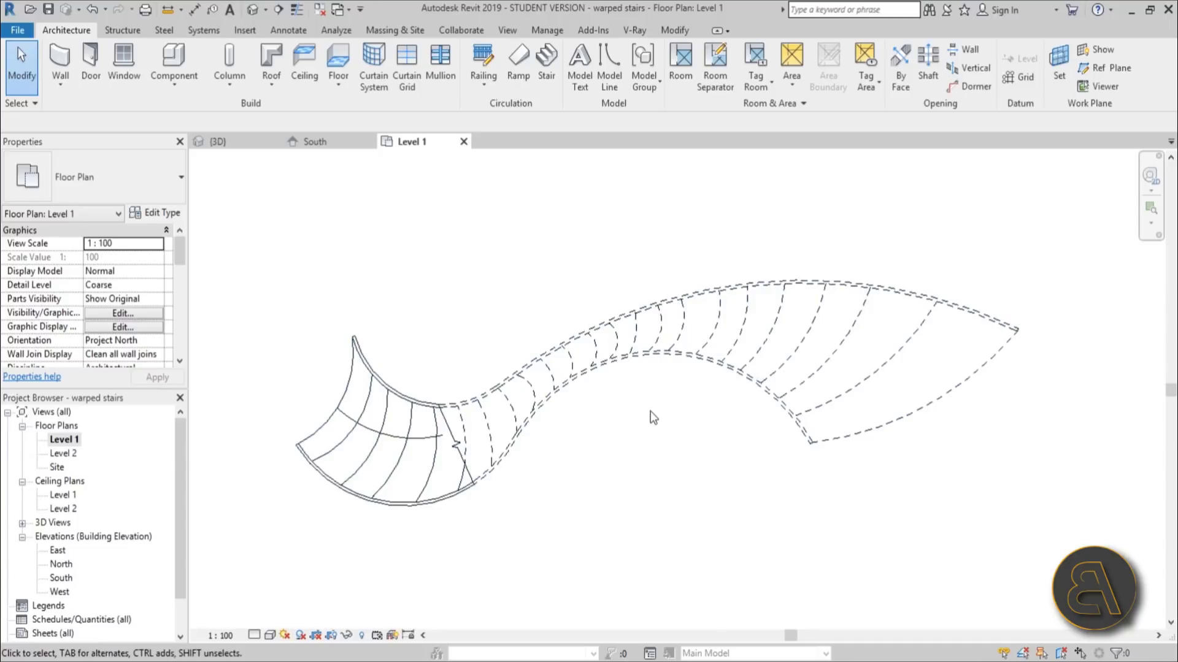
click(673, 365)
click(676, 389)
click(336, 408)
key(Escape)
Start a floor on Level 1 and sketch a rectangular boundary that overlaps the stair's lower end.
scroll(561, 328, down, 3)
middle_drag(565, 334, 564, 316)
click(338, 60)
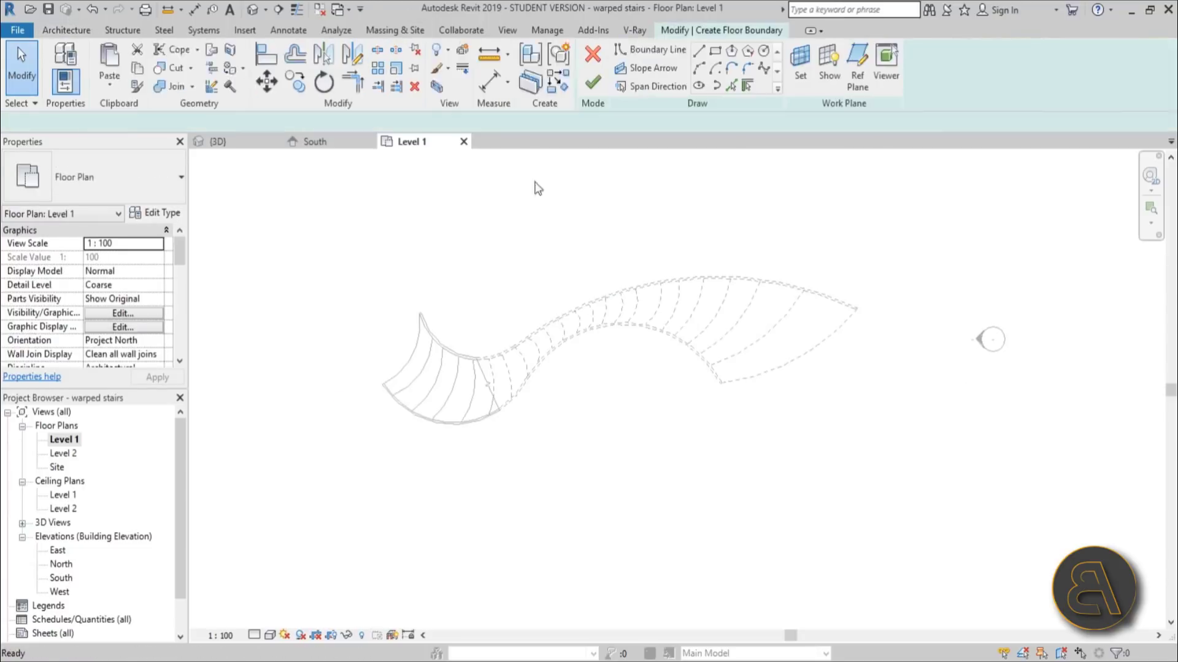
click(714, 51)
scroll(568, 337, down, 3)
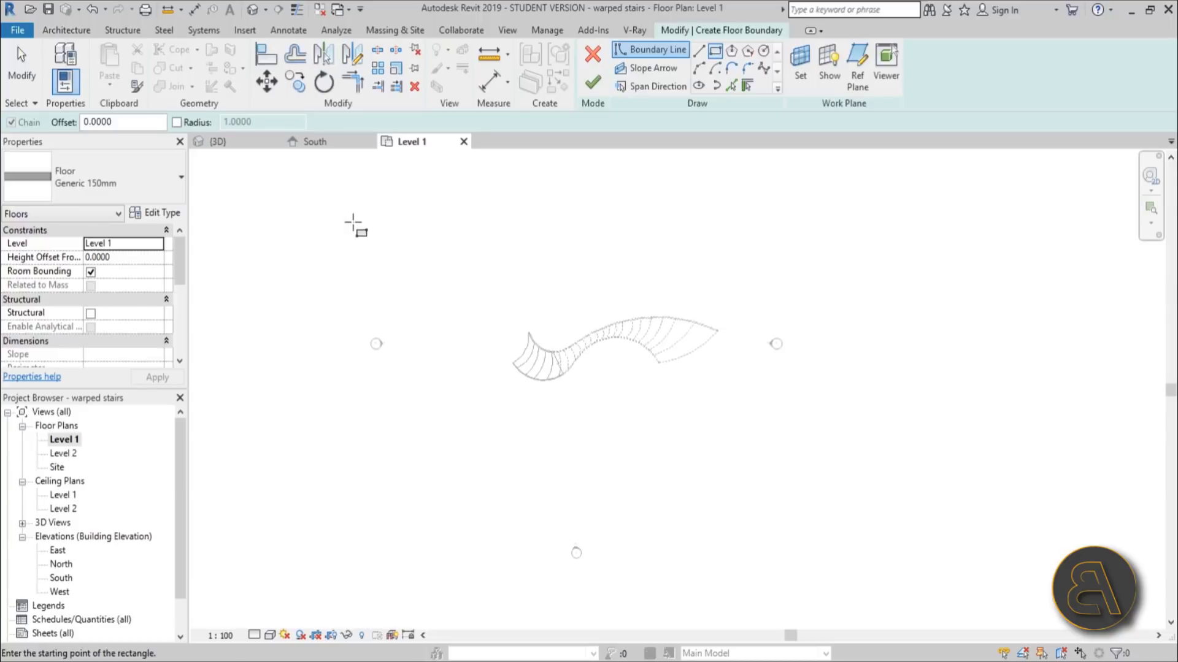
click(354, 222)
click(544, 403)
Add the curved edge of the stair's first riser to the floor boundary with Pick Lines.
scroll(527, 335, up, 5)
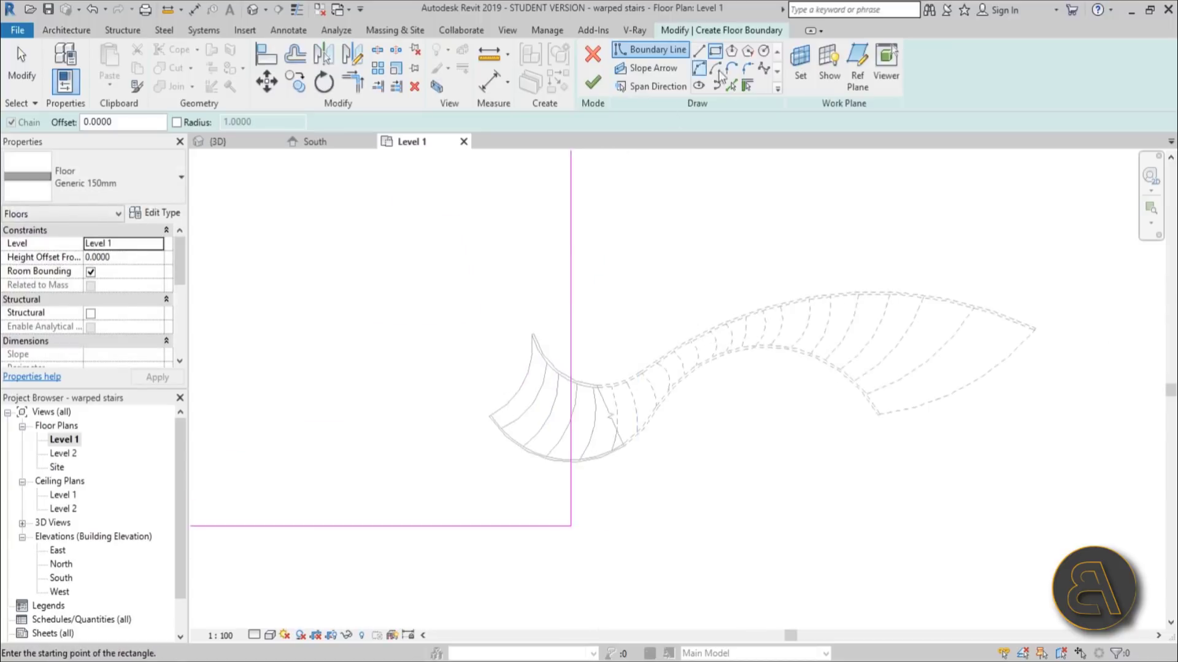
click(731, 86)
click(529, 374)
scroll(529, 374, down, 3)
key(Escape)
key(Escape)
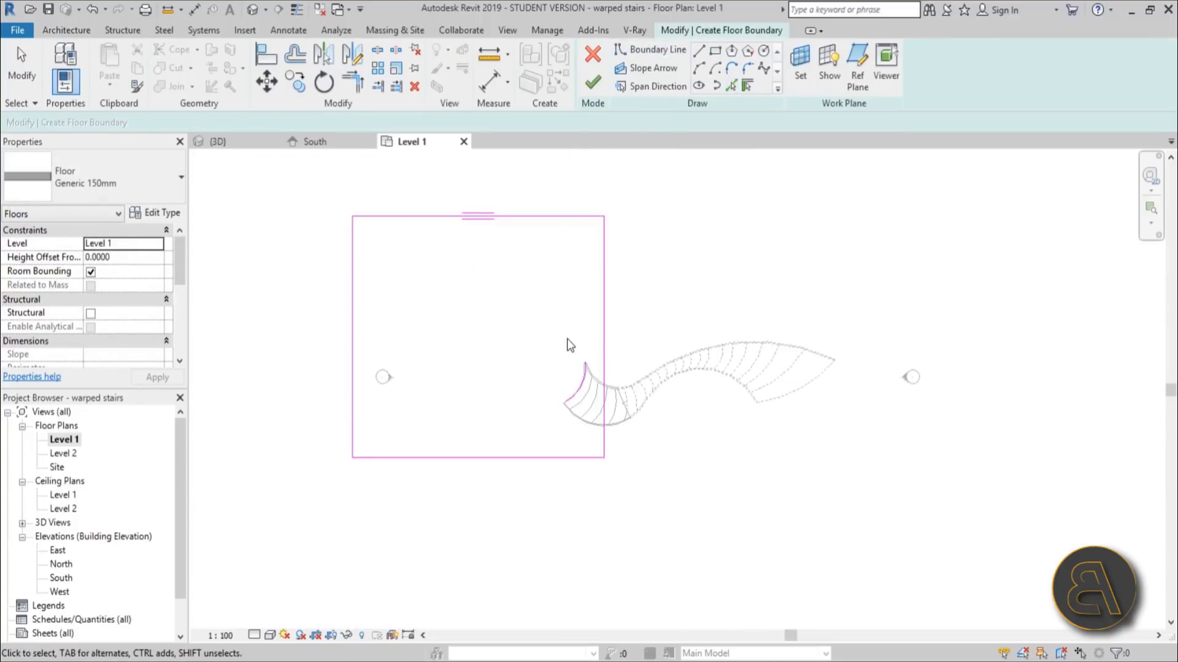
Try to trim the upper and right edges of the floor rectangle to the picked riser arc.
key(t)
key(r)
click(460, 217)
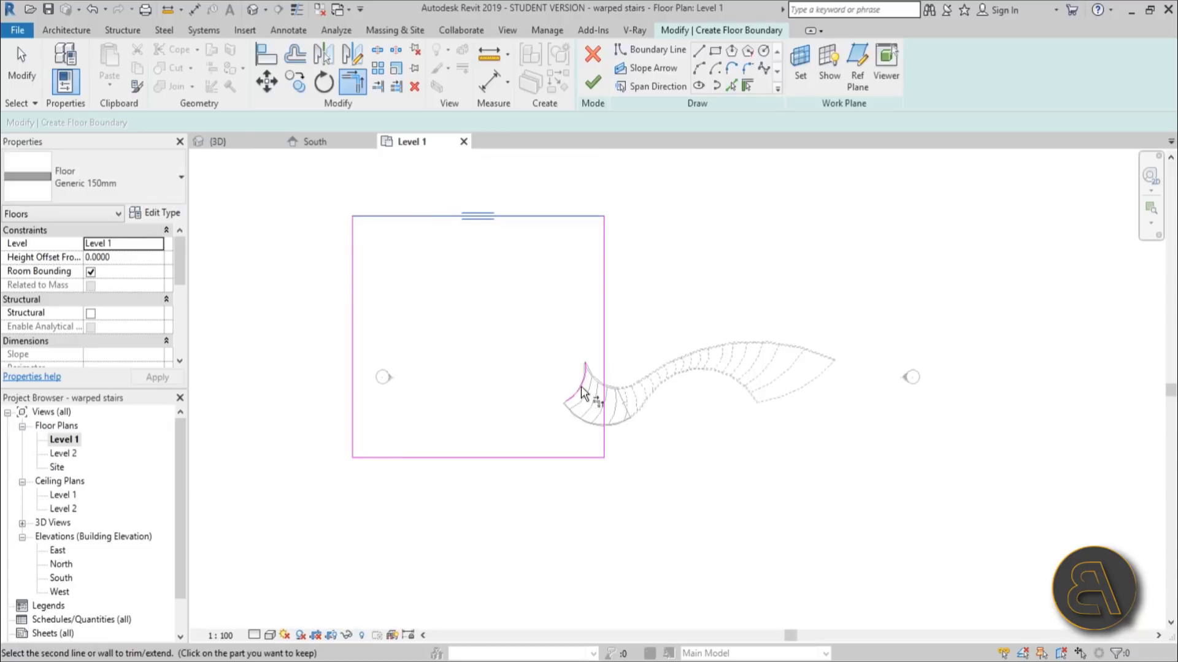
click(582, 384)
click(604, 265)
click(578, 394)
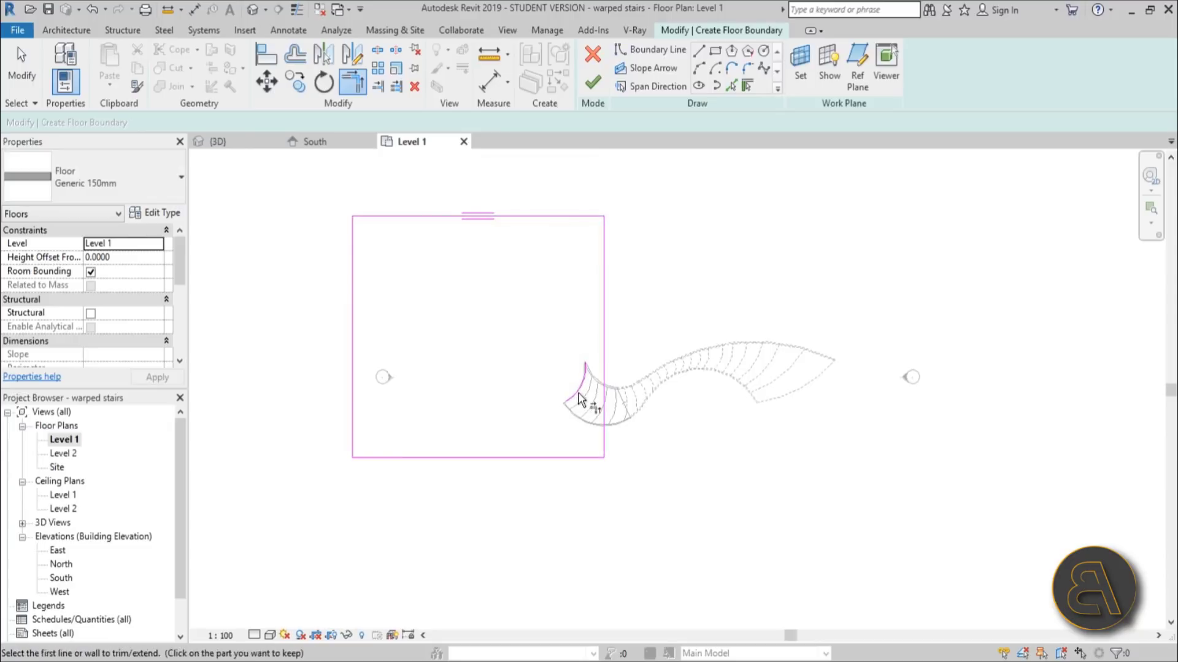
click(579, 397)
key(Escape)
key(Escape)
Try to stretch the upper end of the picked riser arc toward the top edge of the floor rectangle.
click(583, 382)
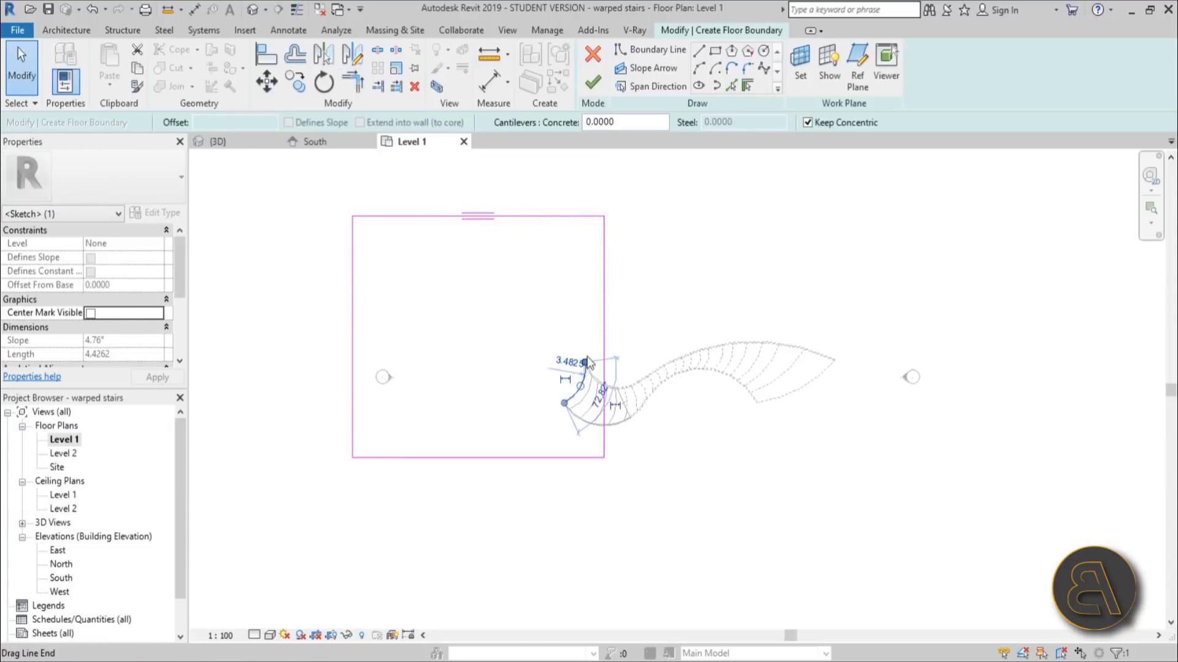
drag(585, 363, 575, 227)
drag(615, 342, 618, 355)
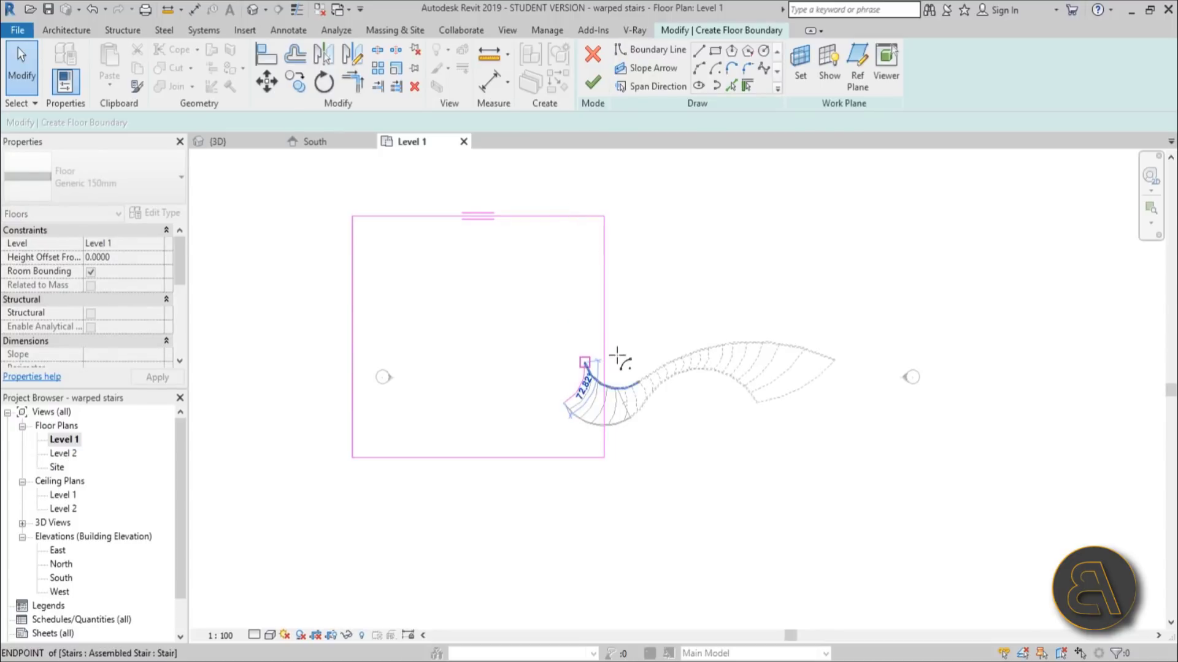
Move the right and bottom edges of the floor rectangle closer to the stair's first riser, with the right edge near the arc's upper end.
scroll(618, 355, up, 4)
drag(645, 307, 609, 310)
drag(552, 602, 534, 526)
click(619, 455)
click(609, 457)
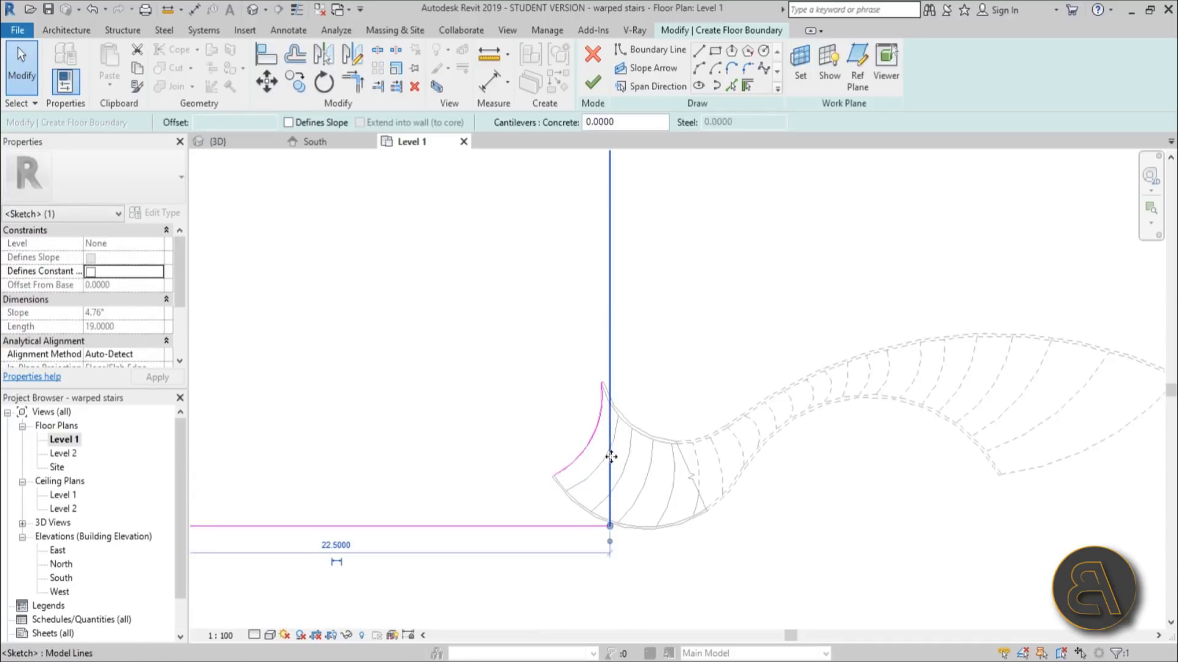
drag(610, 457, 602, 460)
click(605, 403)
scroll(605, 401, up, 3)
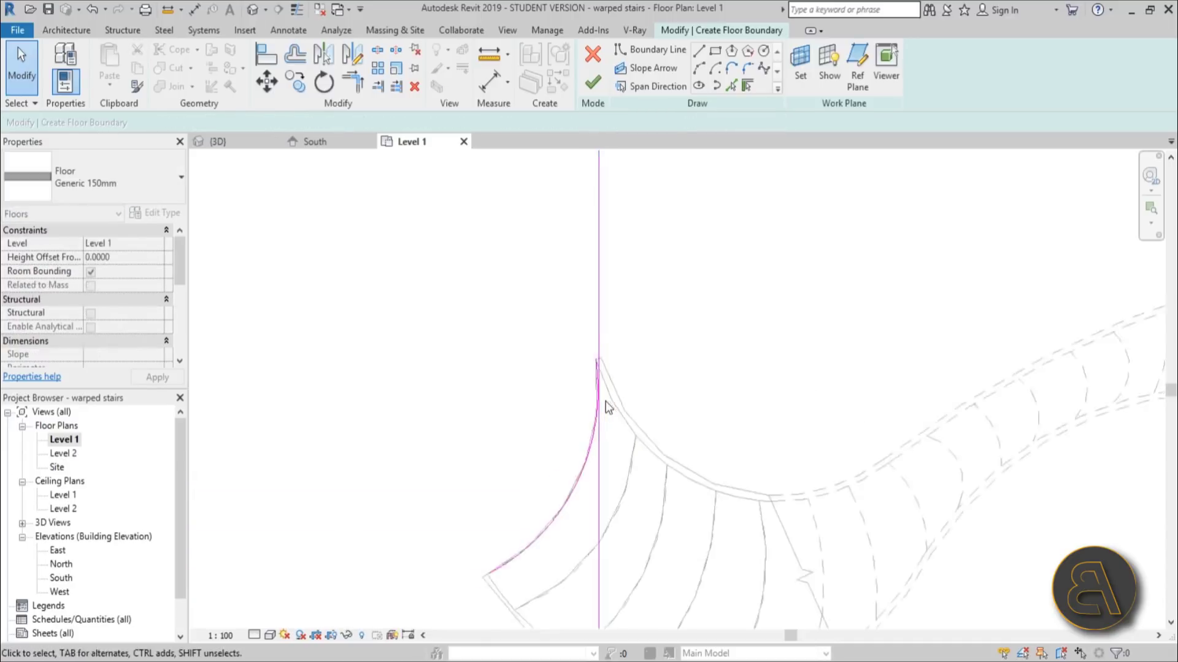
Shift the floor's right edge slightly so it crosses the riser arc, and trim the arc and that edge to each other.
key(t)
key(r)
click(575, 471)
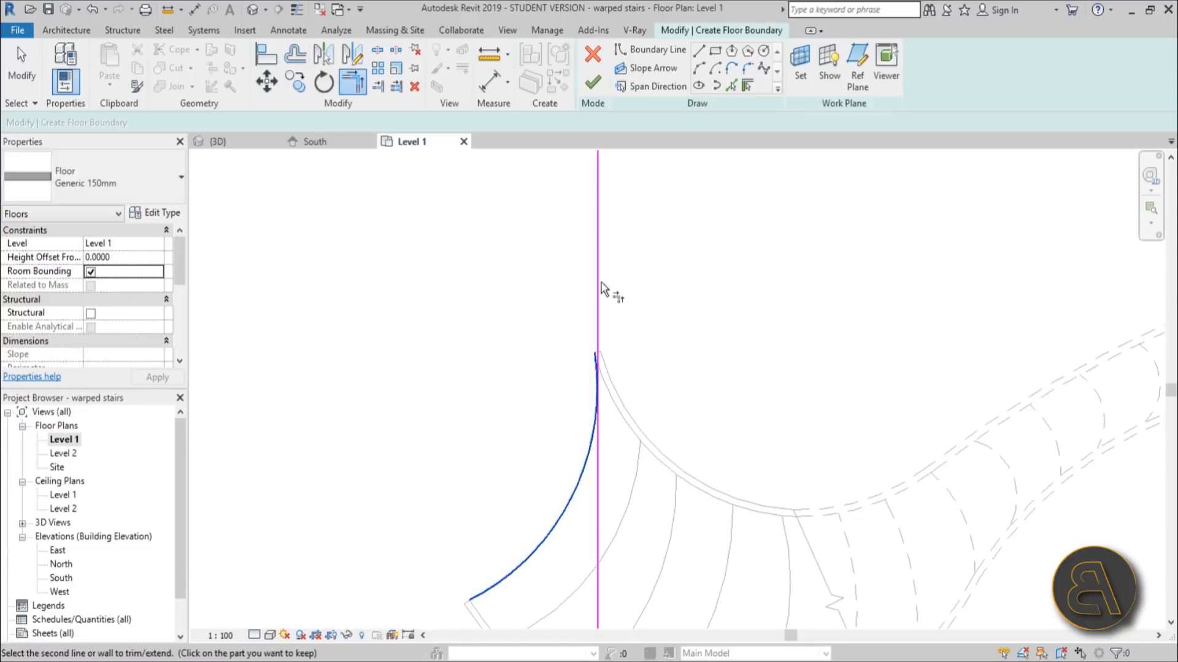
key(Escape)
key(Escape)
drag(601, 320, 595, 320)
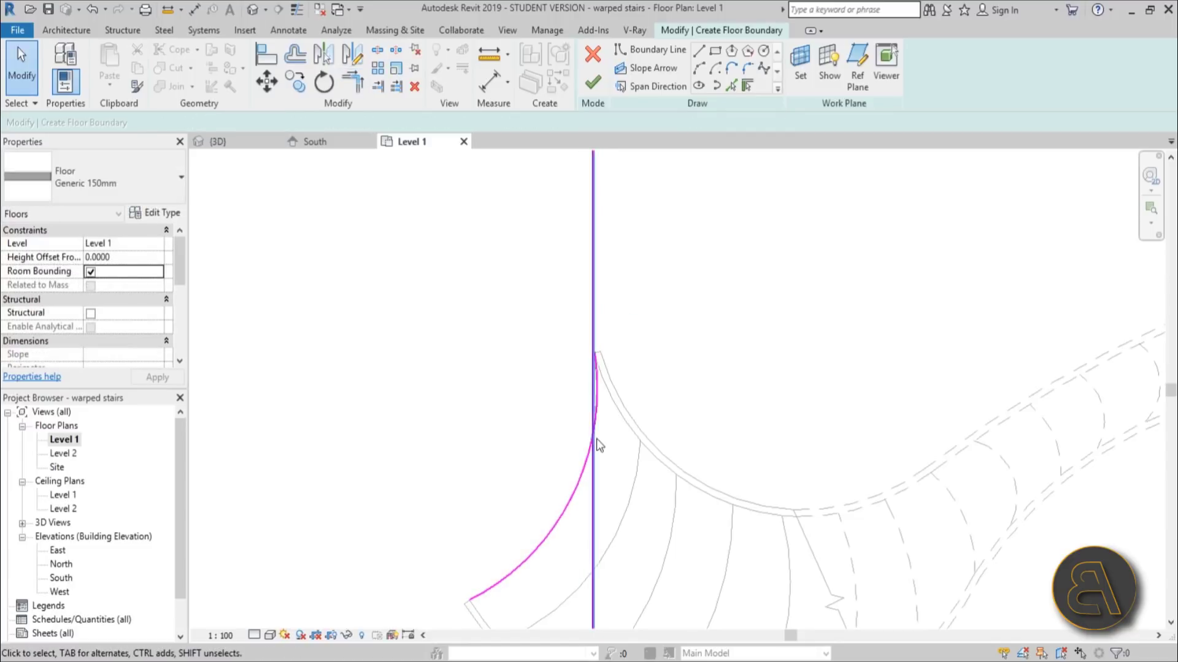
key(t)
key(r)
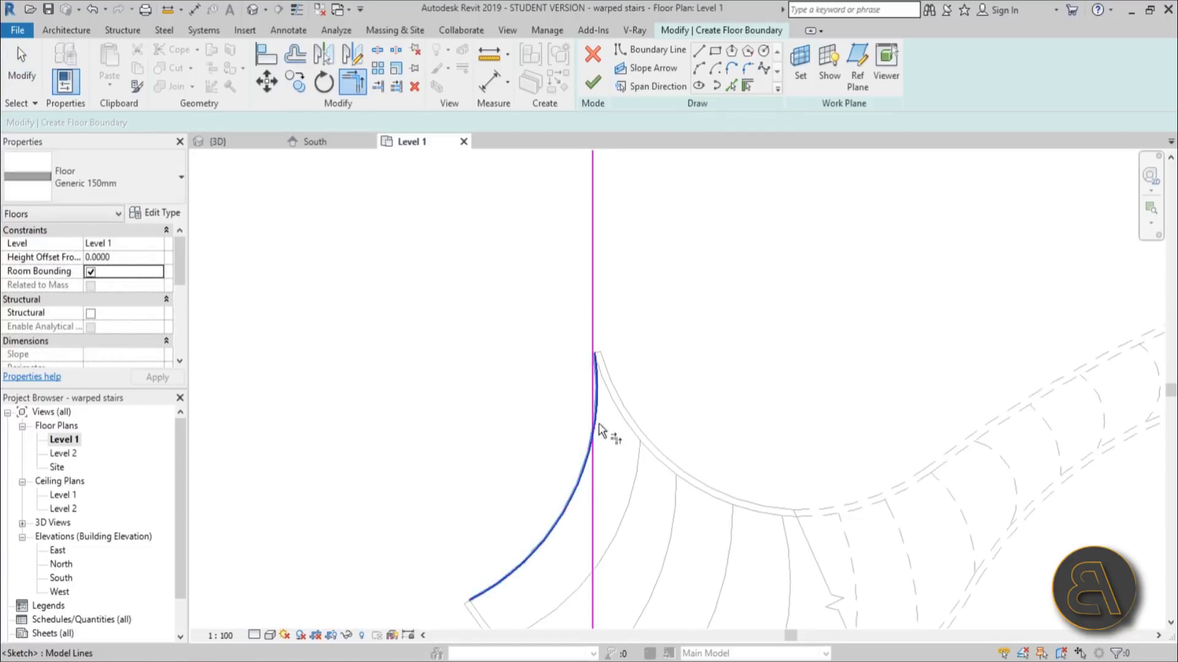
click(598, 424)
click(594, 263)
Try to trim the remaining piece of the riser arc to the floor's bottom edge.
scroll(687, 266, down, 6)
scroll(659, 310, up, 5)
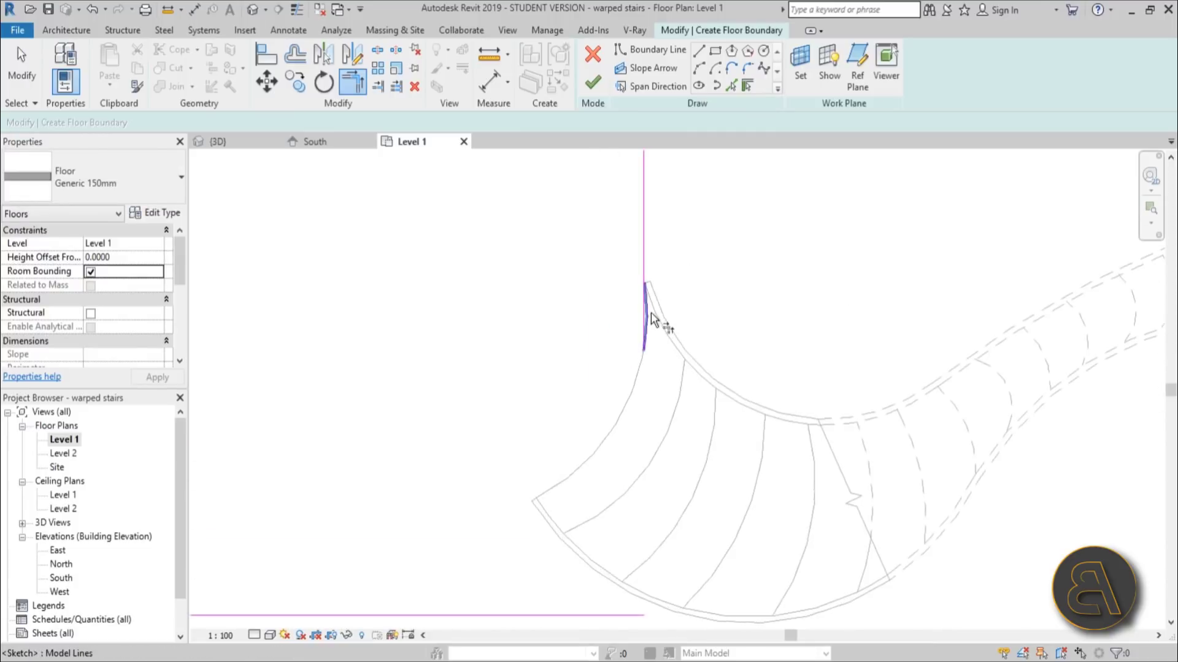
click(651, 315)
click(261, 616)
scroll(668, 466, down, 3)
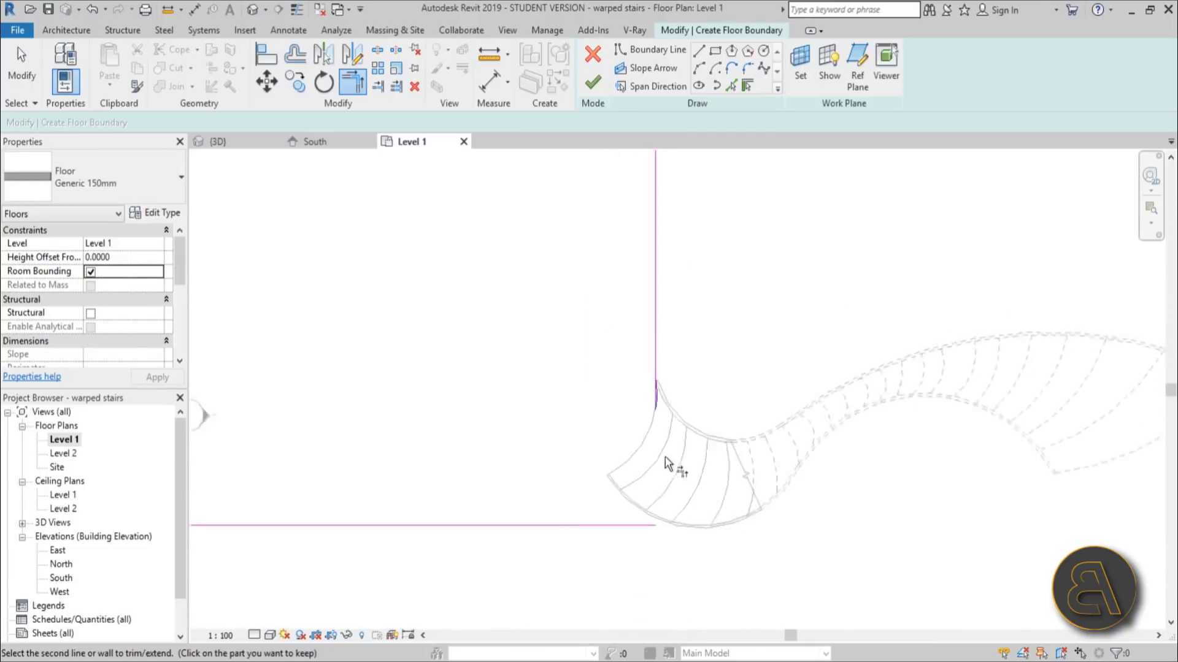
key(Escape)
key(Escape)
Move the floor's bottom edge up to just below the stair's lower corner.
click(419, 487)
drag(419, 490, 420, 480)
click(446, 452)
Try again to trim the raised bottom edge to the short riser arc.
key(t)
key(r)
click(376, 481)
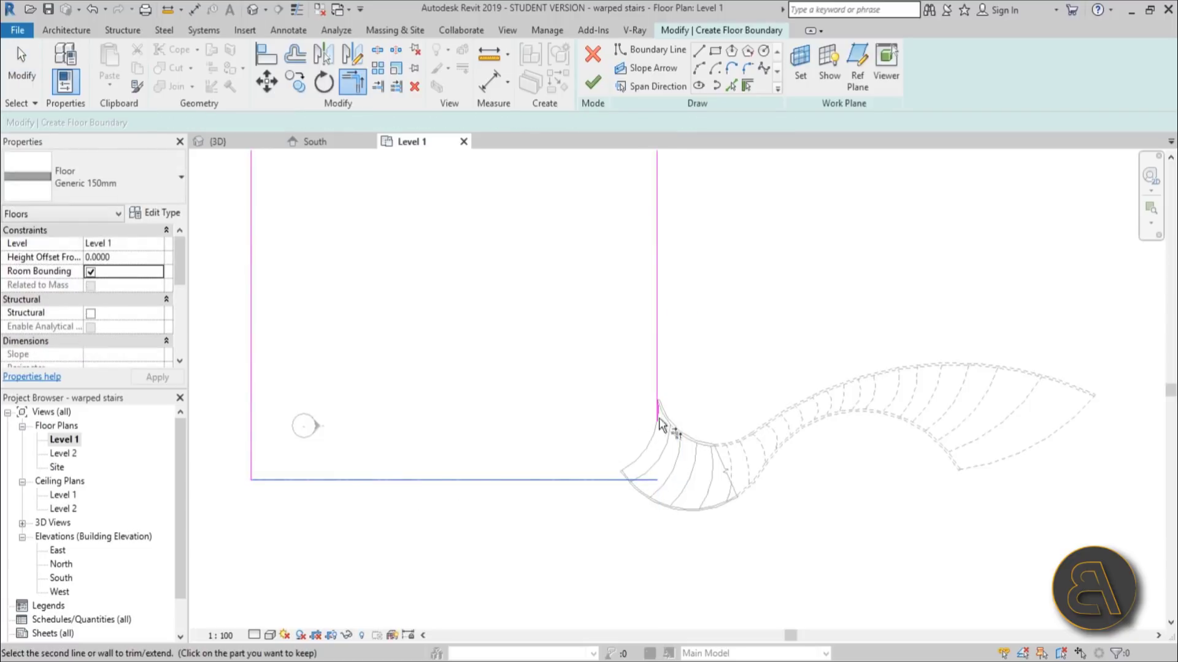
scroll(660, 411, up, 4)
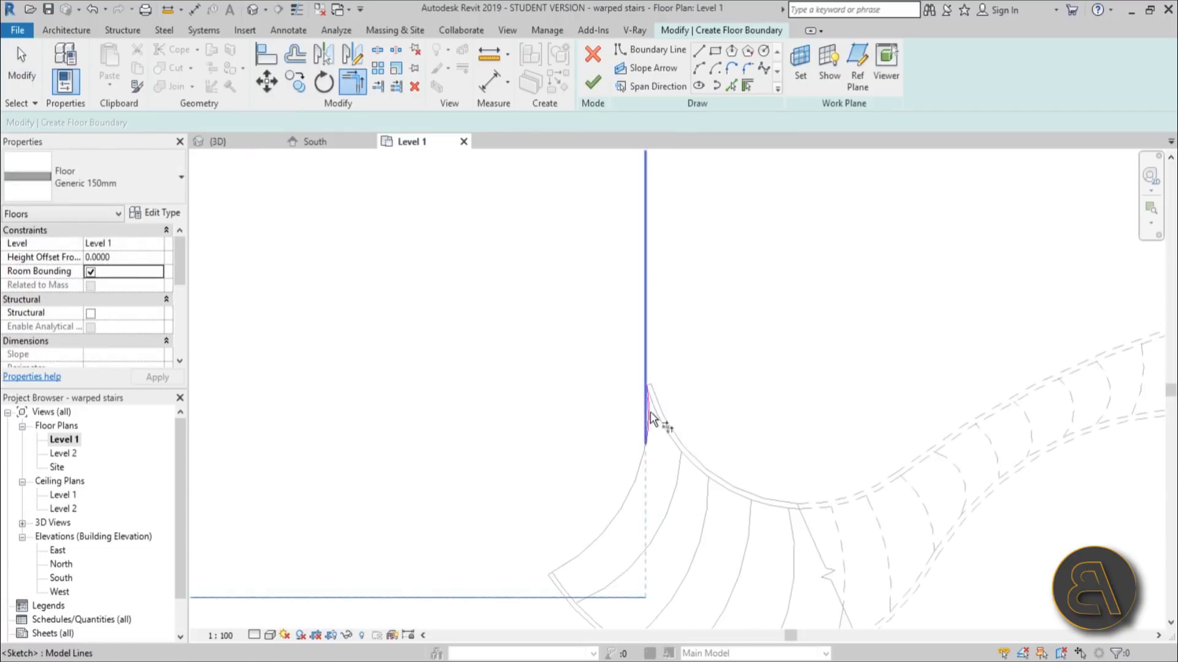
scroll(649, 407, up, 2)
key(Escape)
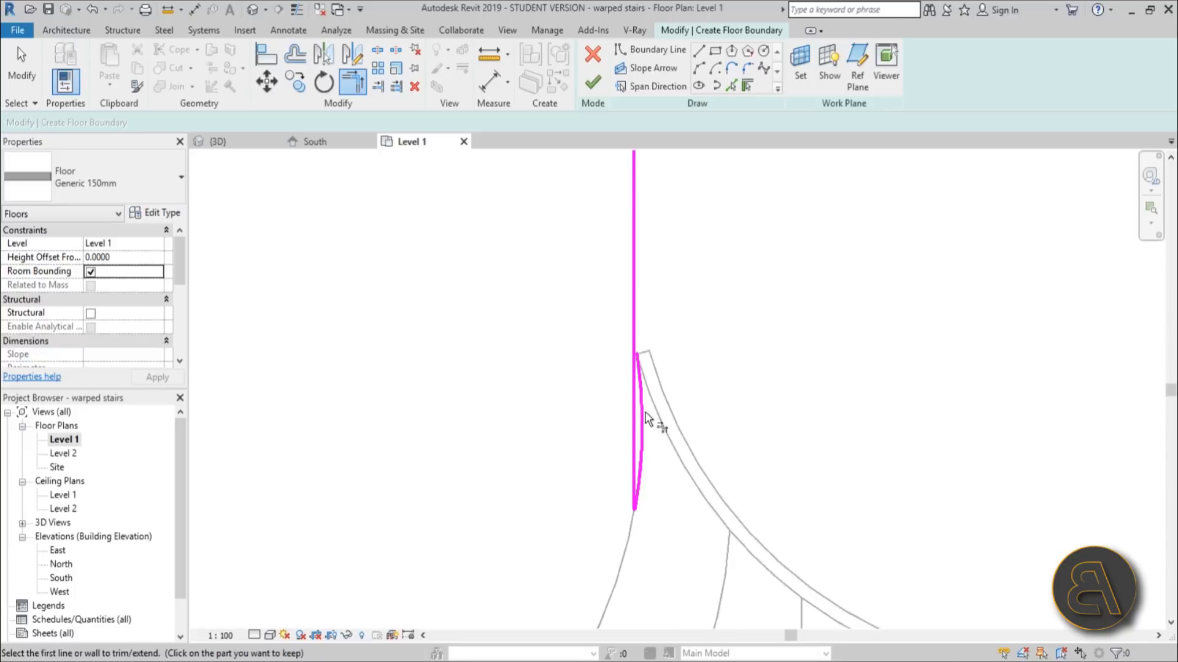
scroll(644, 411, down, 5)
key(Escape)
Stretch the riser arc back along the first riser past the bottom edge, and move that edge up to the stair's lower corner.
click(643, 416)
drag(643, 437, 521, 557)
drag(491, 556, 487, 541)
Trim the stretched riser arc to the floor's bottom edge and to its right edge.
key(t)
key(r)
scroll(555, 546, up, 2)
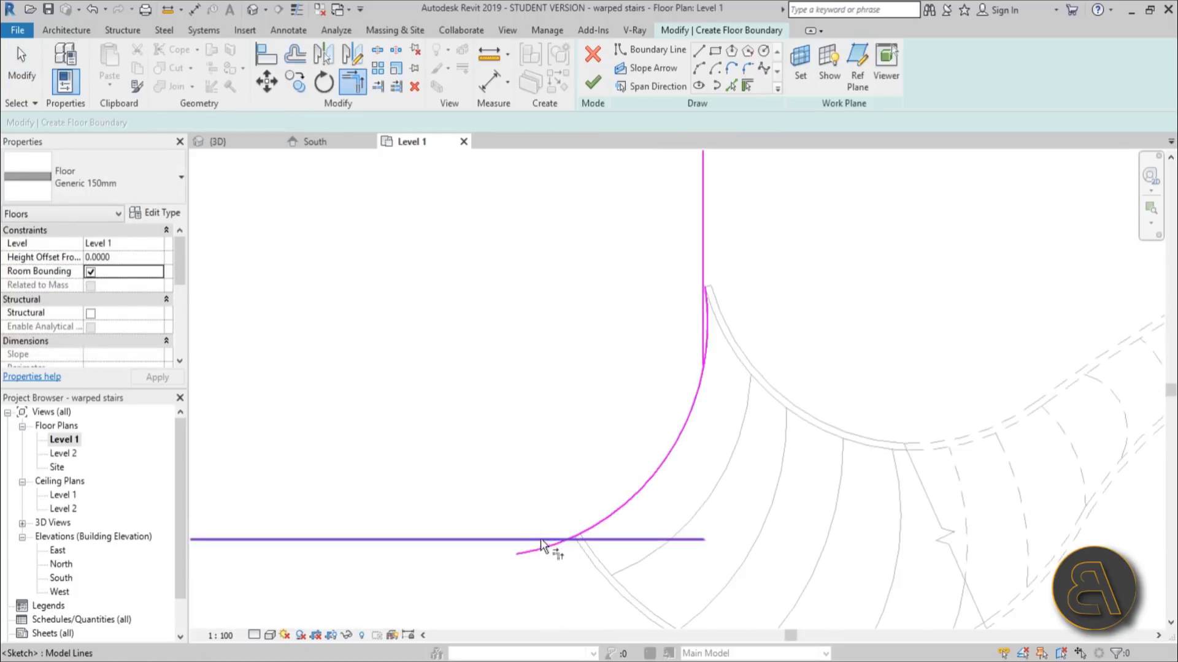
click(565, 540)
click(523, 540)
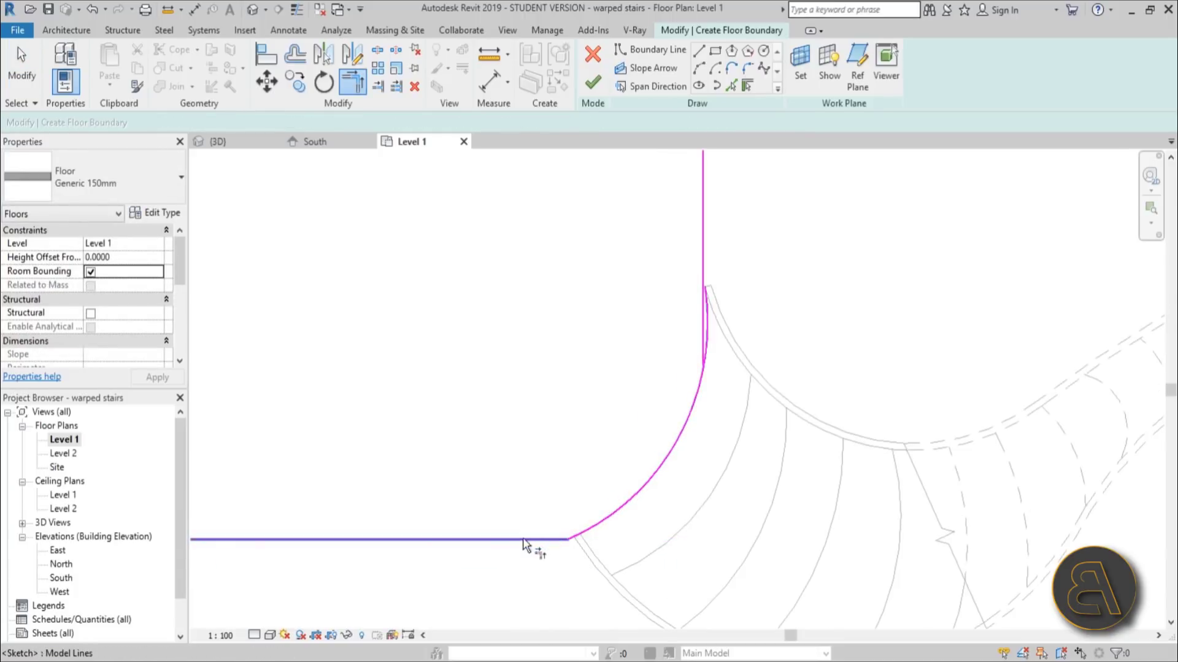
click(673, 449)
click(708, 229)
Move the floor's right edge onto the upper corner of the first riser and finish the Level 1 floor.
key(Escape)
scroll(748, 244, up, 2)
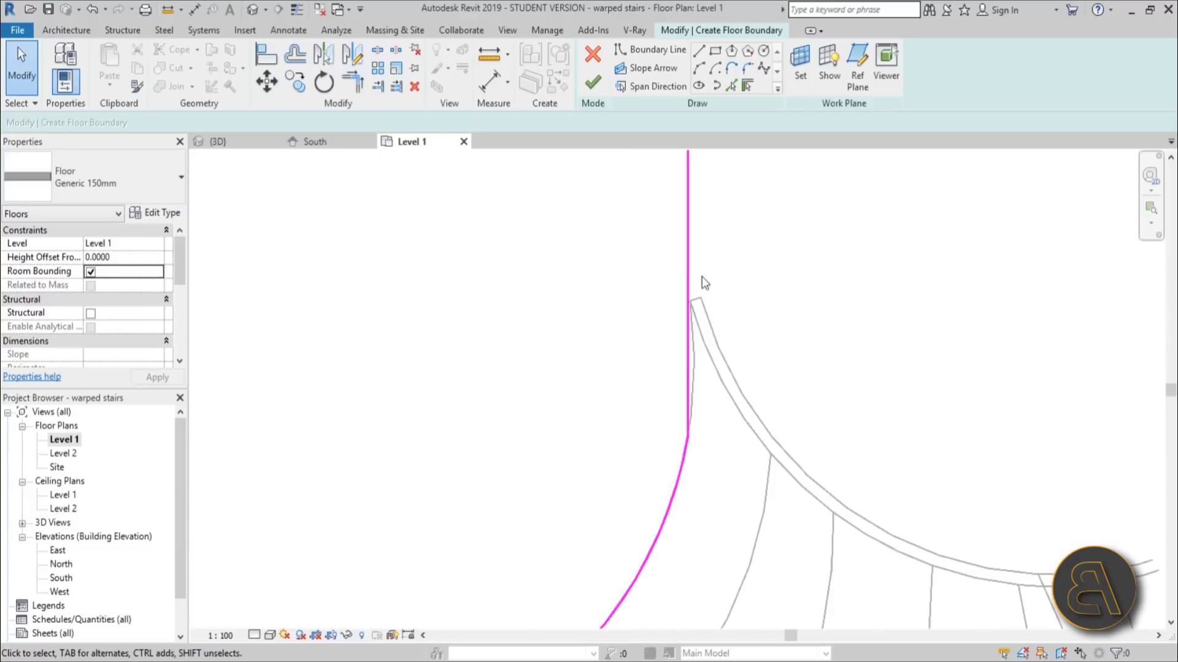
mouse_move(687, 263)
mouse_down()
mouse_move(707, 265)
mouse_move(693, 271)
mouse_up()
click(592, 84)
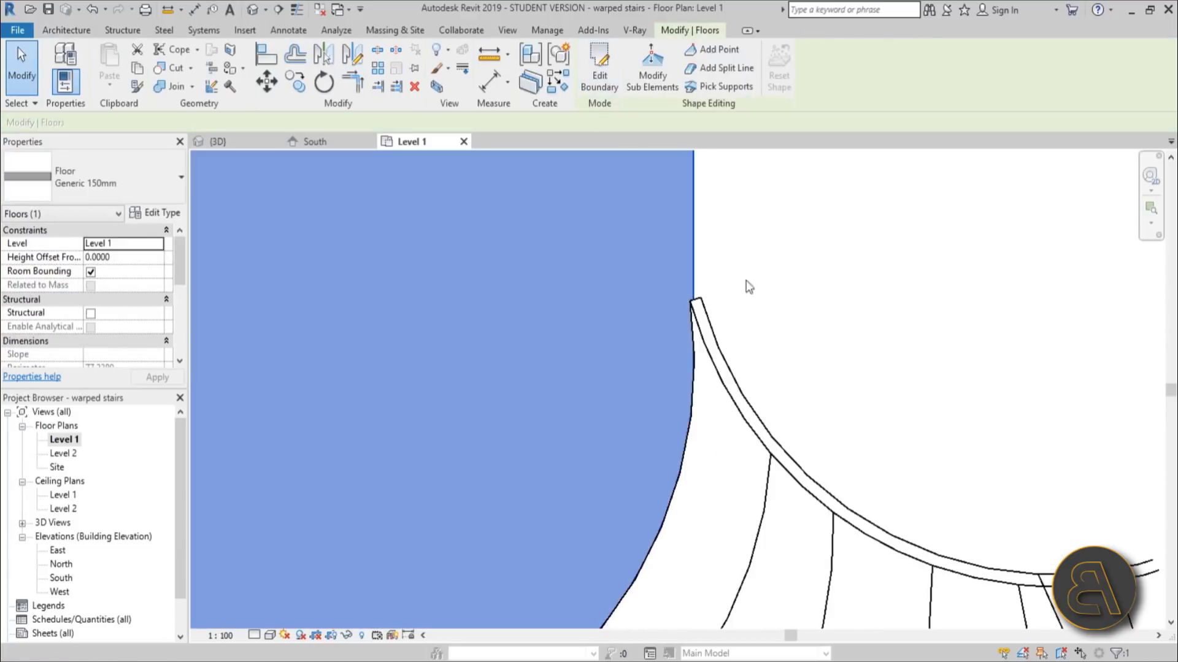
key(Escape)
scroll(604, 276, down, 5)
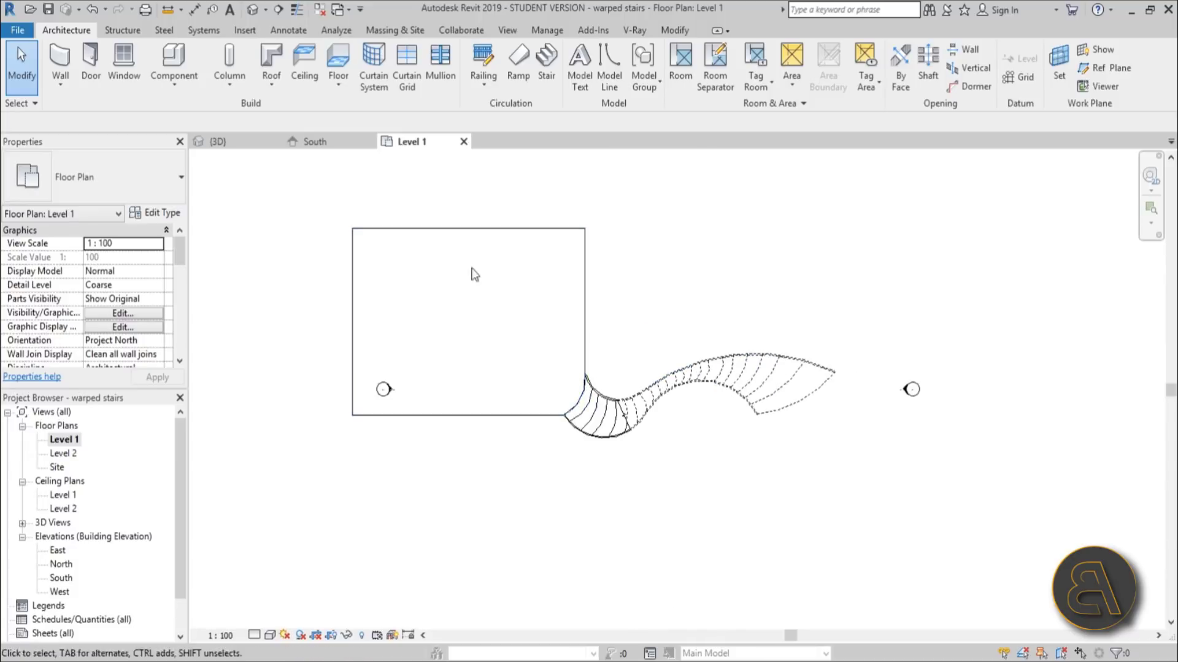
Open the Level 2 floor plan at the stair's upper end.
double_click(73, 454)
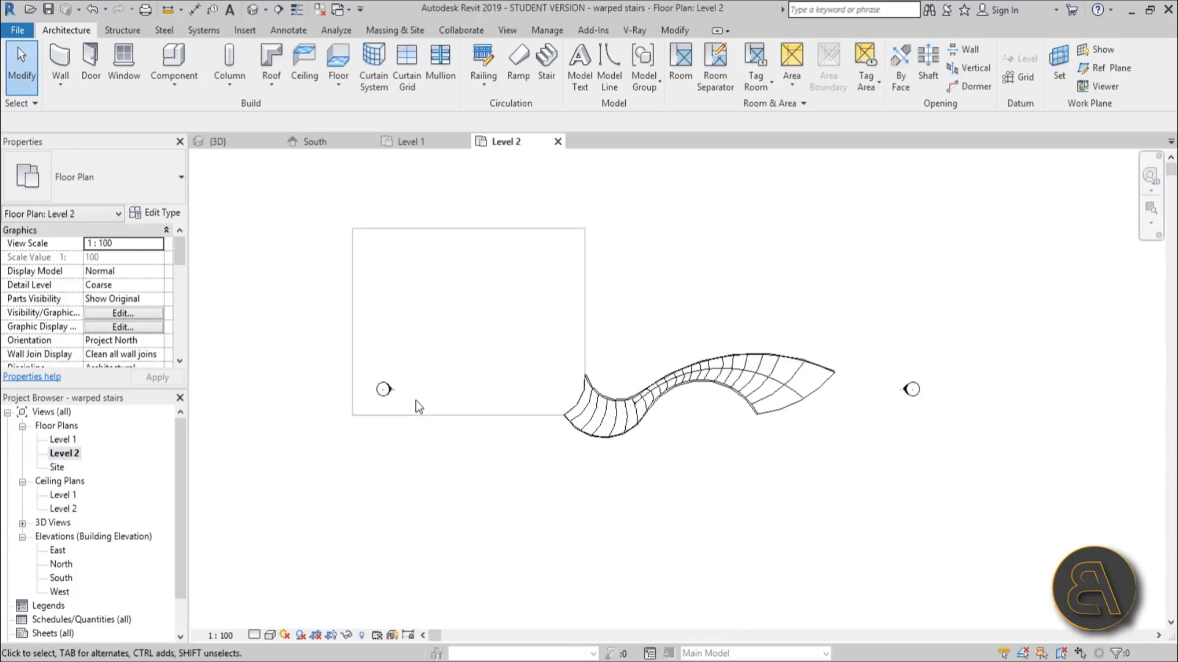
scroll(706, 350, down, 2)
scroll(712, 354, up, 2)
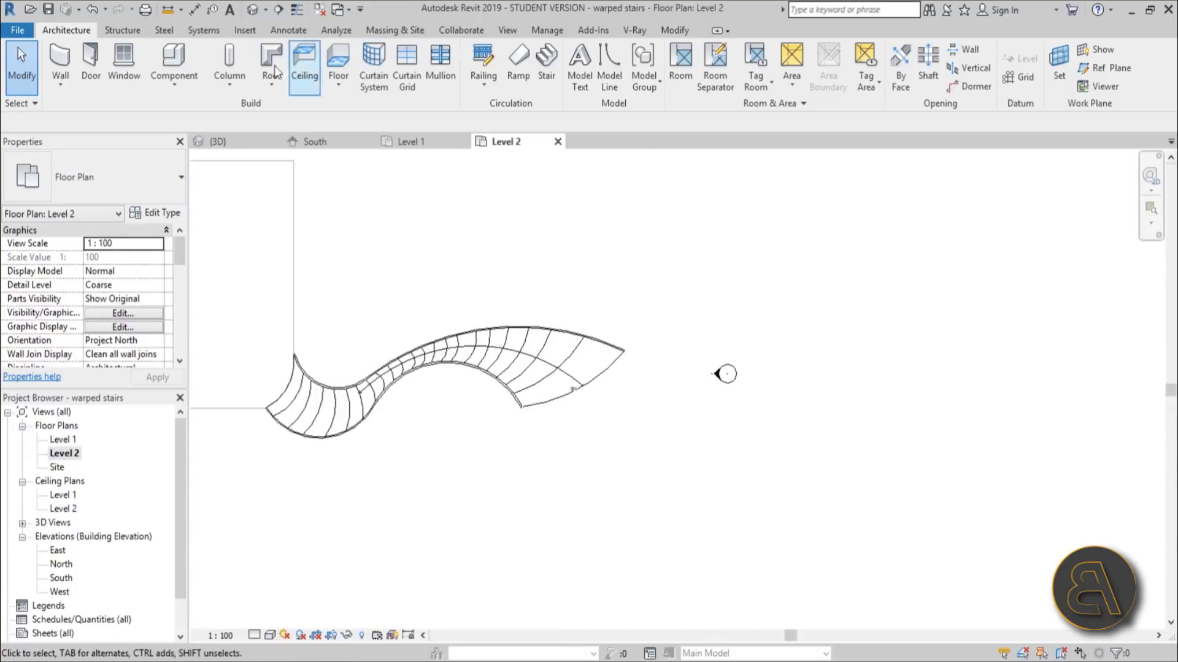
Start a floor on Level 2 and sketch a rectangular boundary about 30.2 by 23.2 that overlaps the stair's upper end.
click(328, 64)
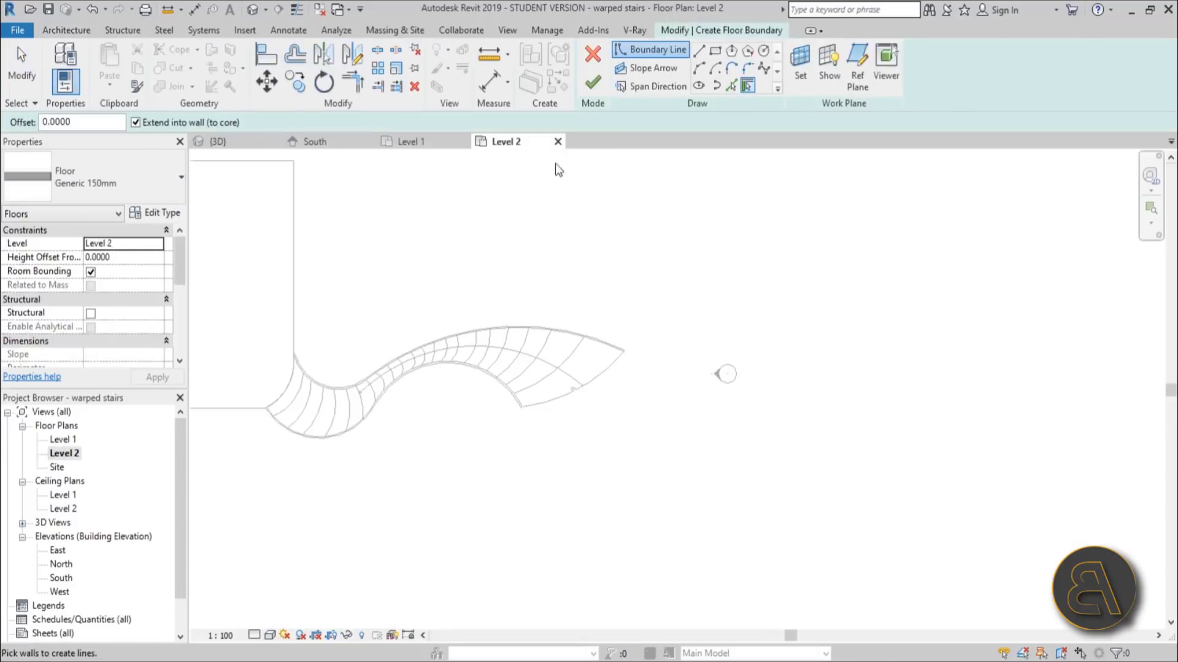
click(715, 52)
click(415, 226)
click(821, 567)
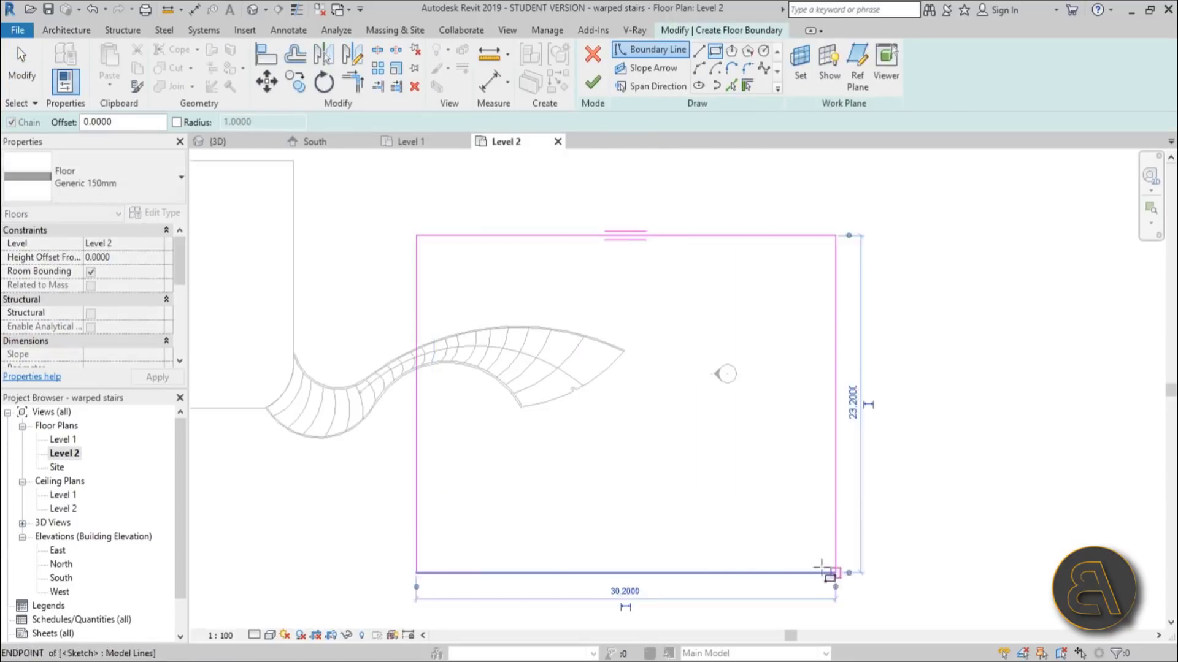
key(Escape)
Move the rectangle's top edge down to a height of about 16.5, and its left edge in close to the last riser's lower end.
scroll(527, 247, up, 2)
drag(538, 219, 550, 368)
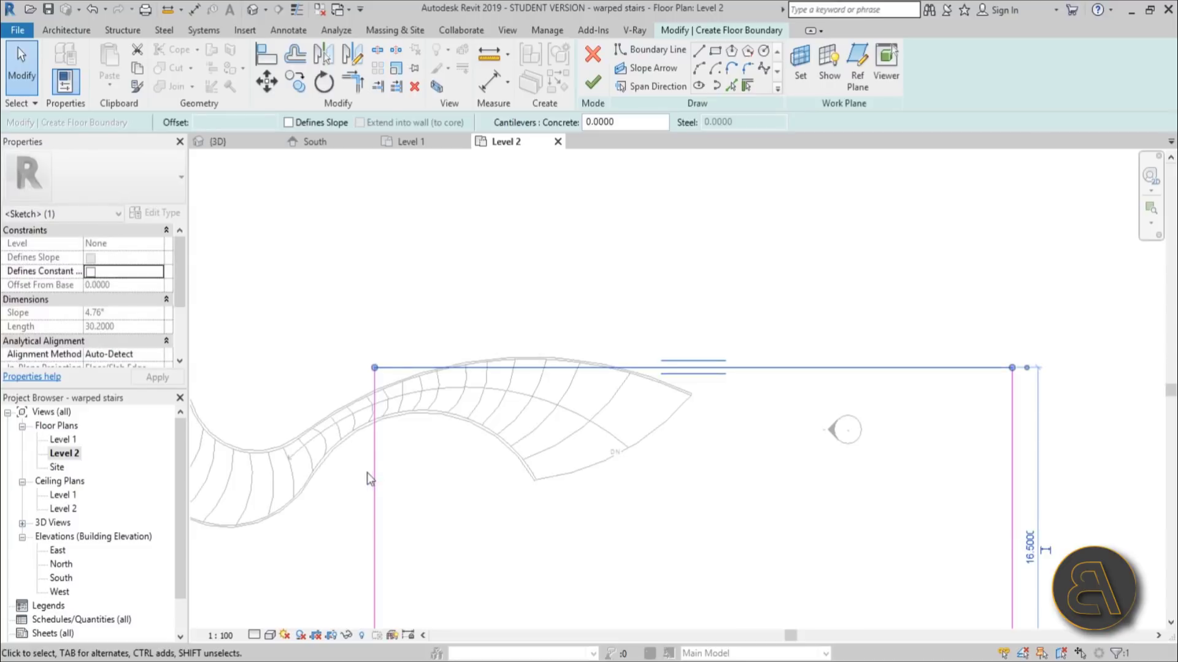
drag(374, 472, 524, 481)
Add the stair's last riser curve to the boundary with Pick Lines, and trim the rectangle's top and left edges to it.
click(732, 86)
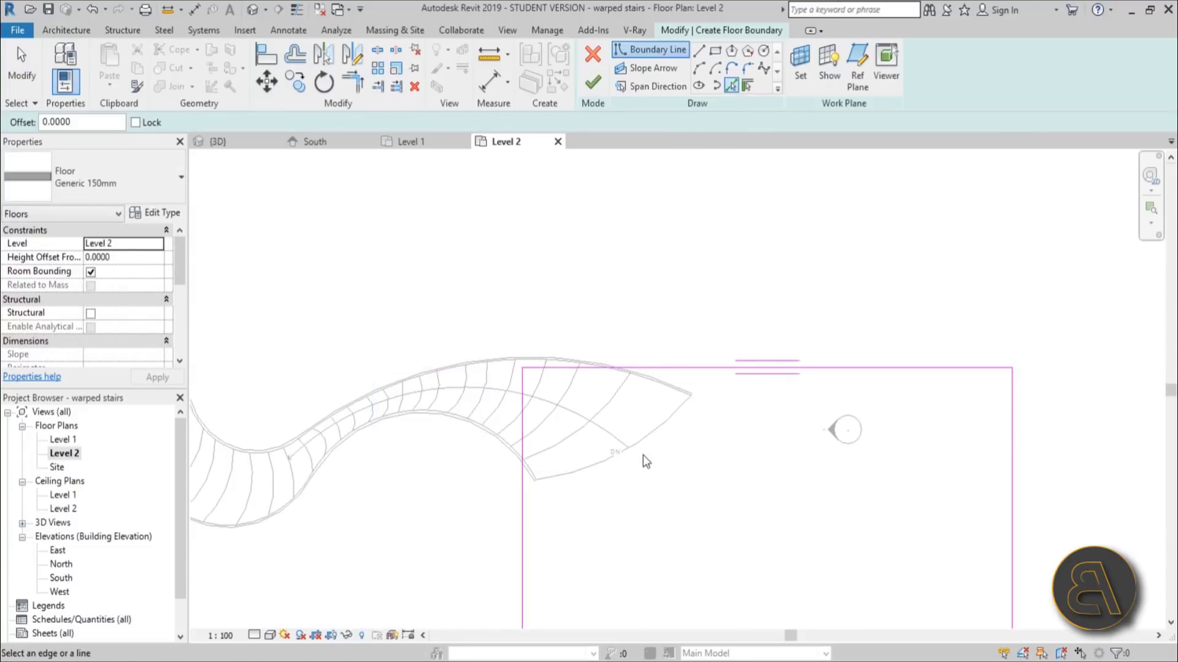
key(Escape)
key(t)
key(r)
click(676, 412)
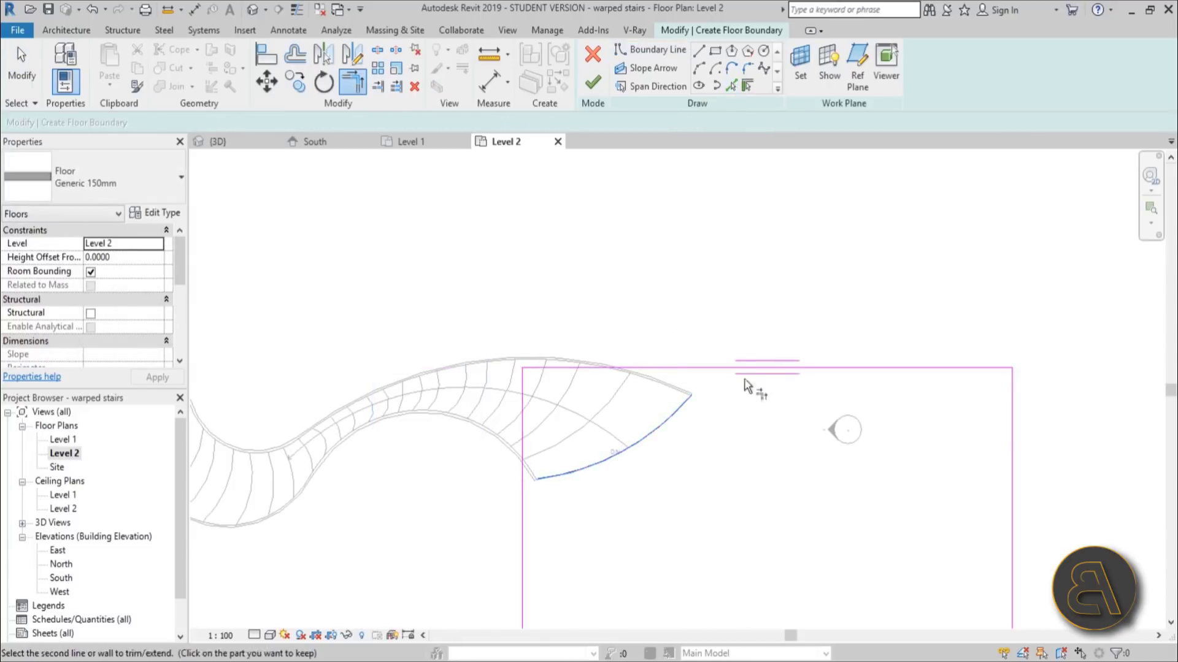
click(758, 369)
click(521, 520)
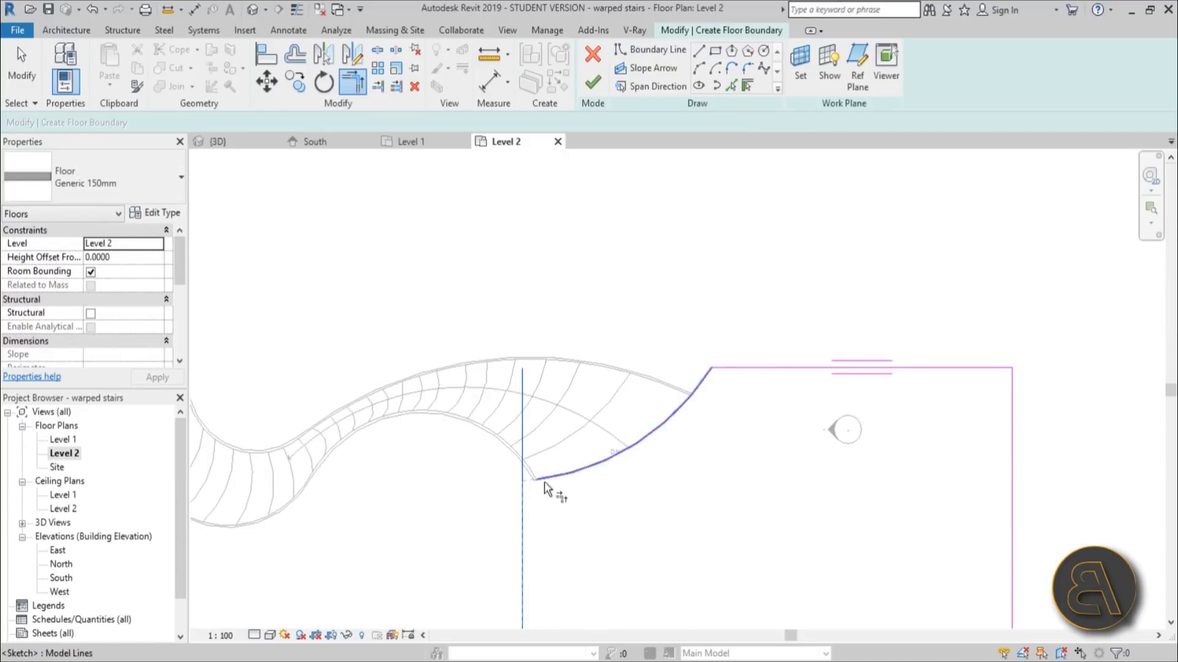
click(544, 480)
key(Escape)
Align the floor's left and top edges with the two end corners of the last riser, and finish the Level 2 floor.
scroll(531, 488, up, 5)
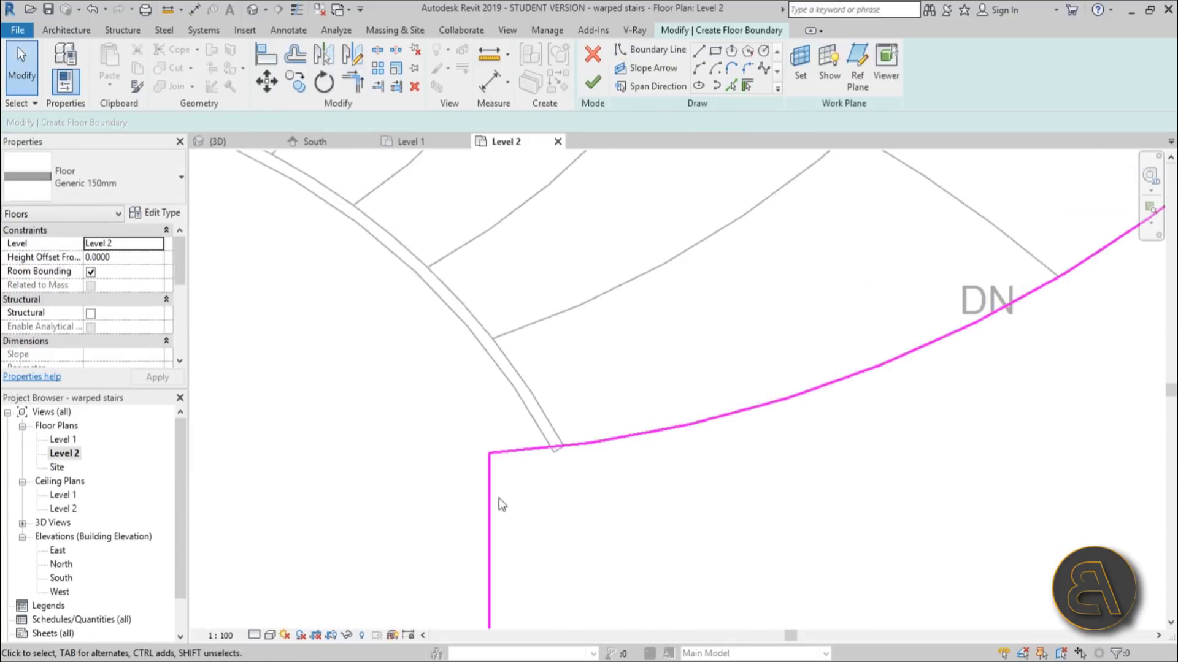
drag(489, 500, 557, 504)
scroll(466, 515, down, 5)
scroll(723, 337, up, 3)
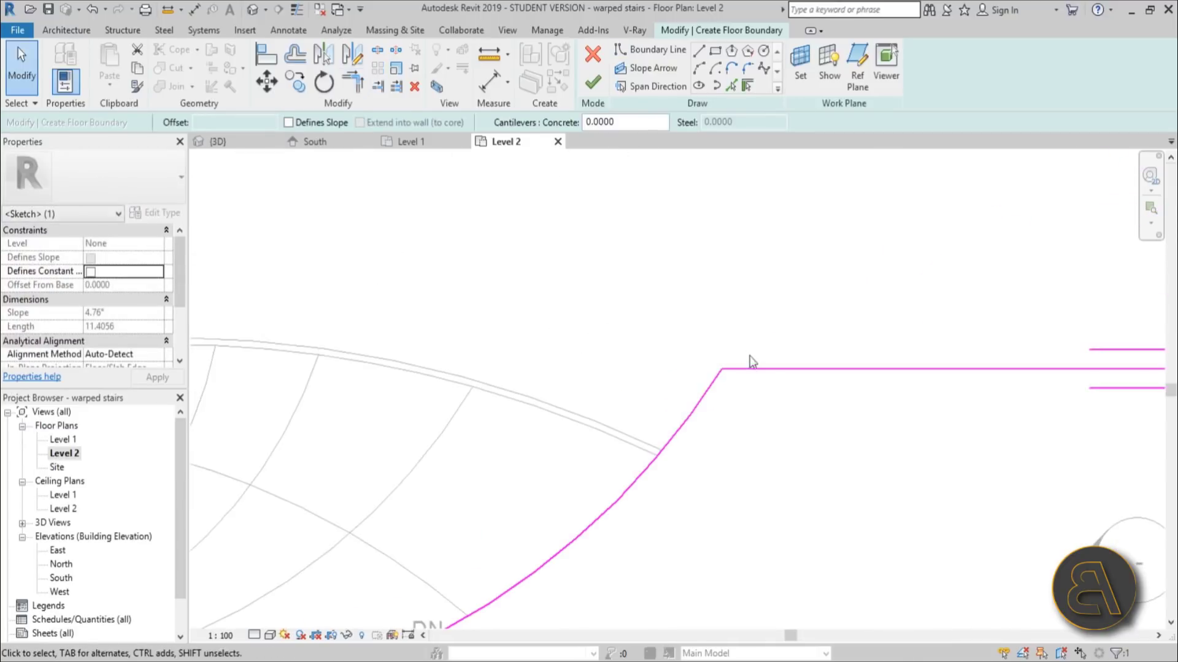
drag(754, 368, 746, 452)
click(544, 287)
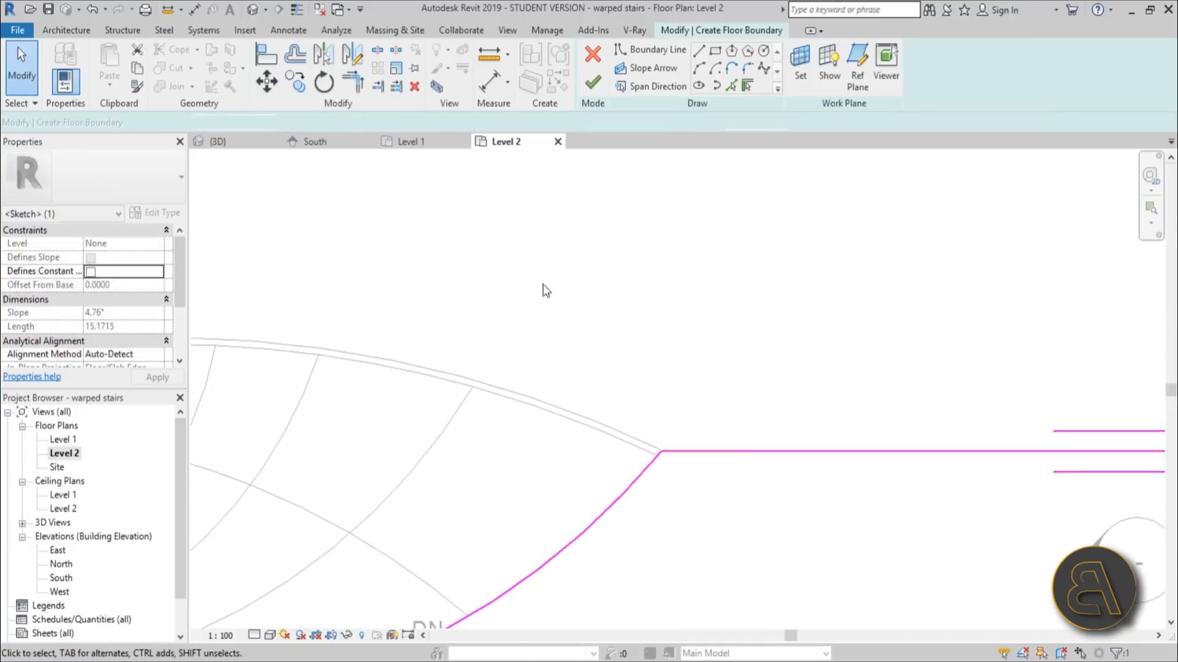
scroll(796, 307, down, 7)
click(592, 82)
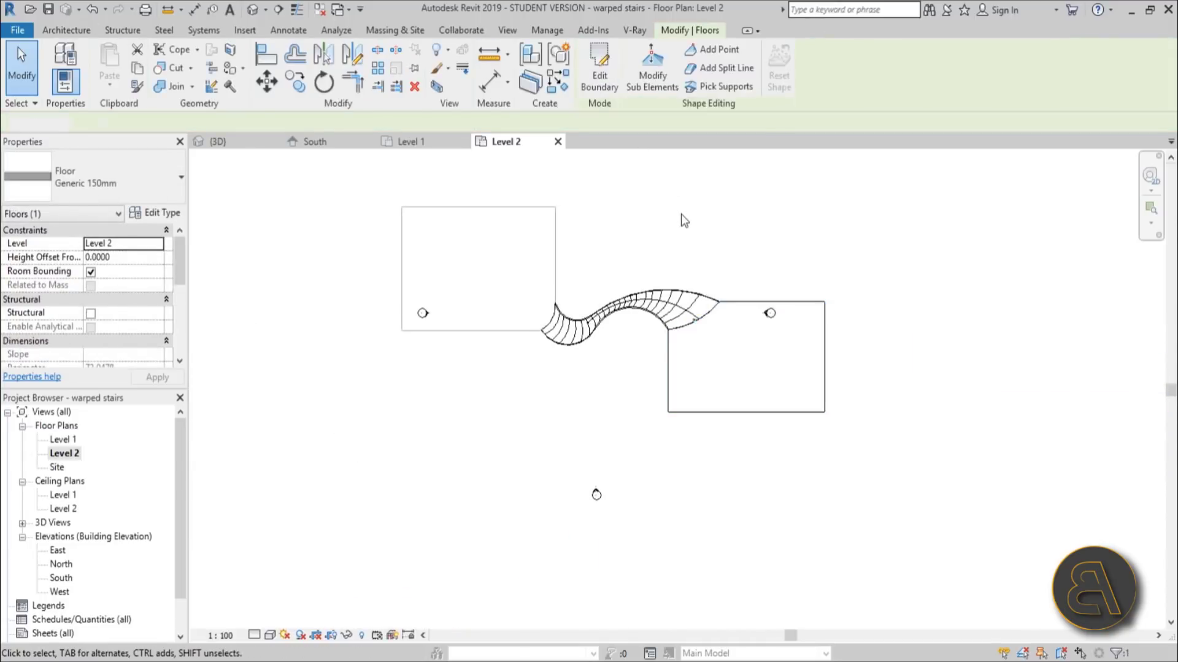
click(659, 203)
Open the default 3D view to show the stair between both floors, and turn shadows on.
click(252, 9)
shift+middle_drag(847, 423, 678, 374)
scroll(640, 352, up, 3)
shift+middle_drag(891, 491, 806, 556)
scroll(808, 562, down, 2)
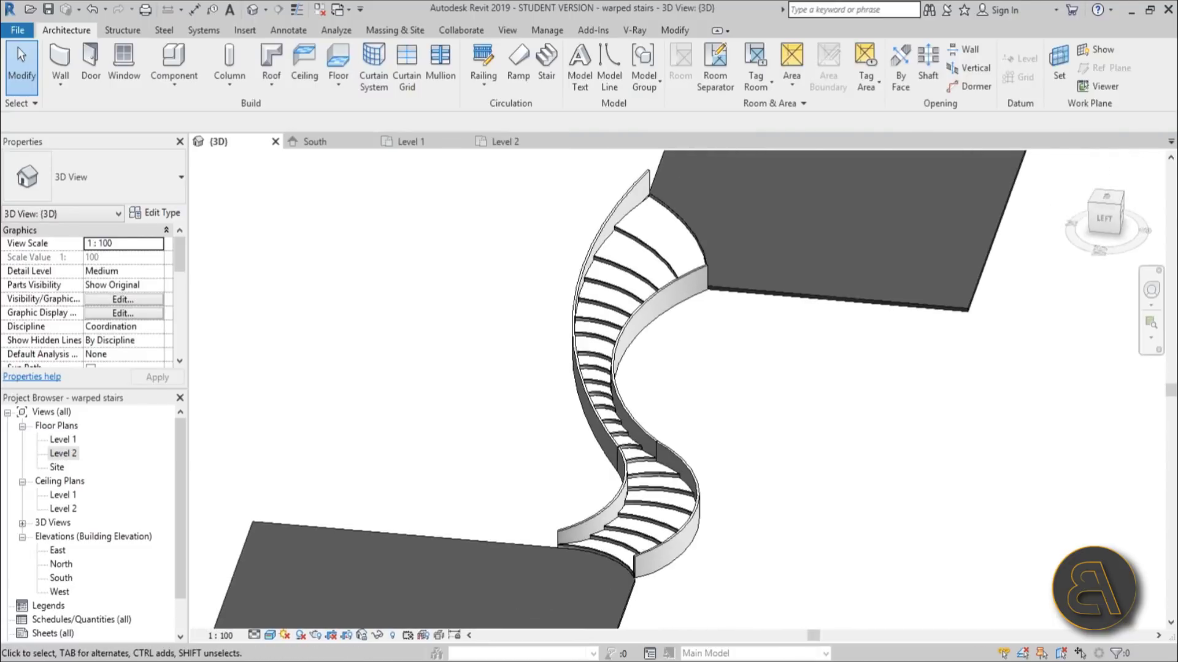
click(300, 636)
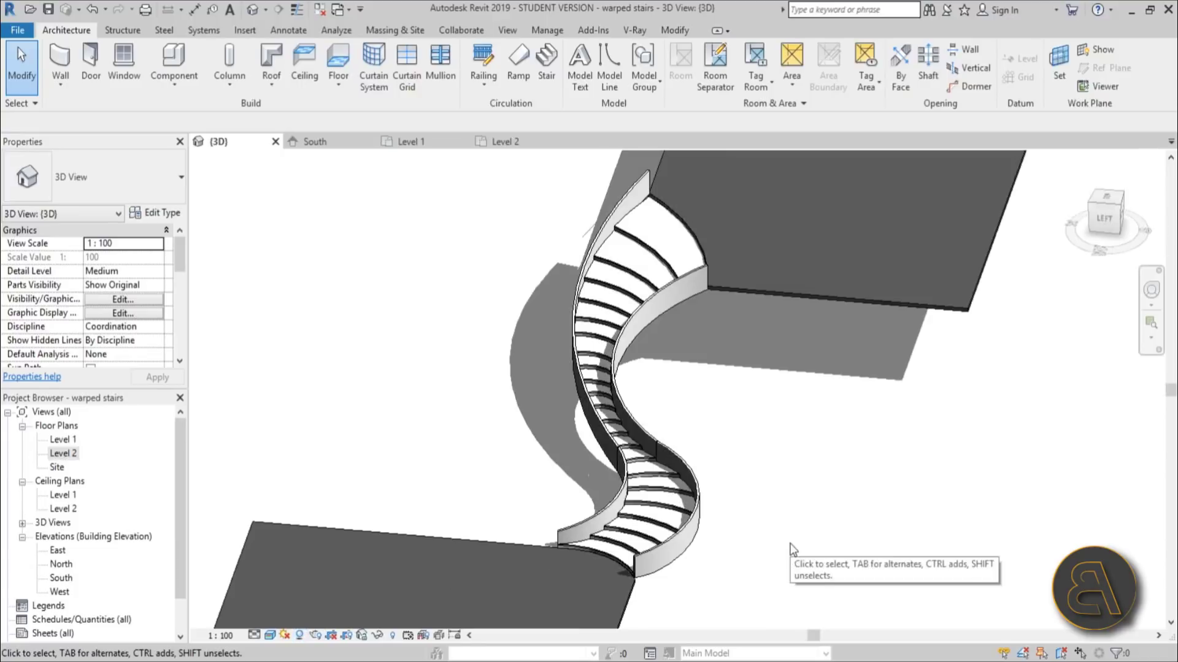